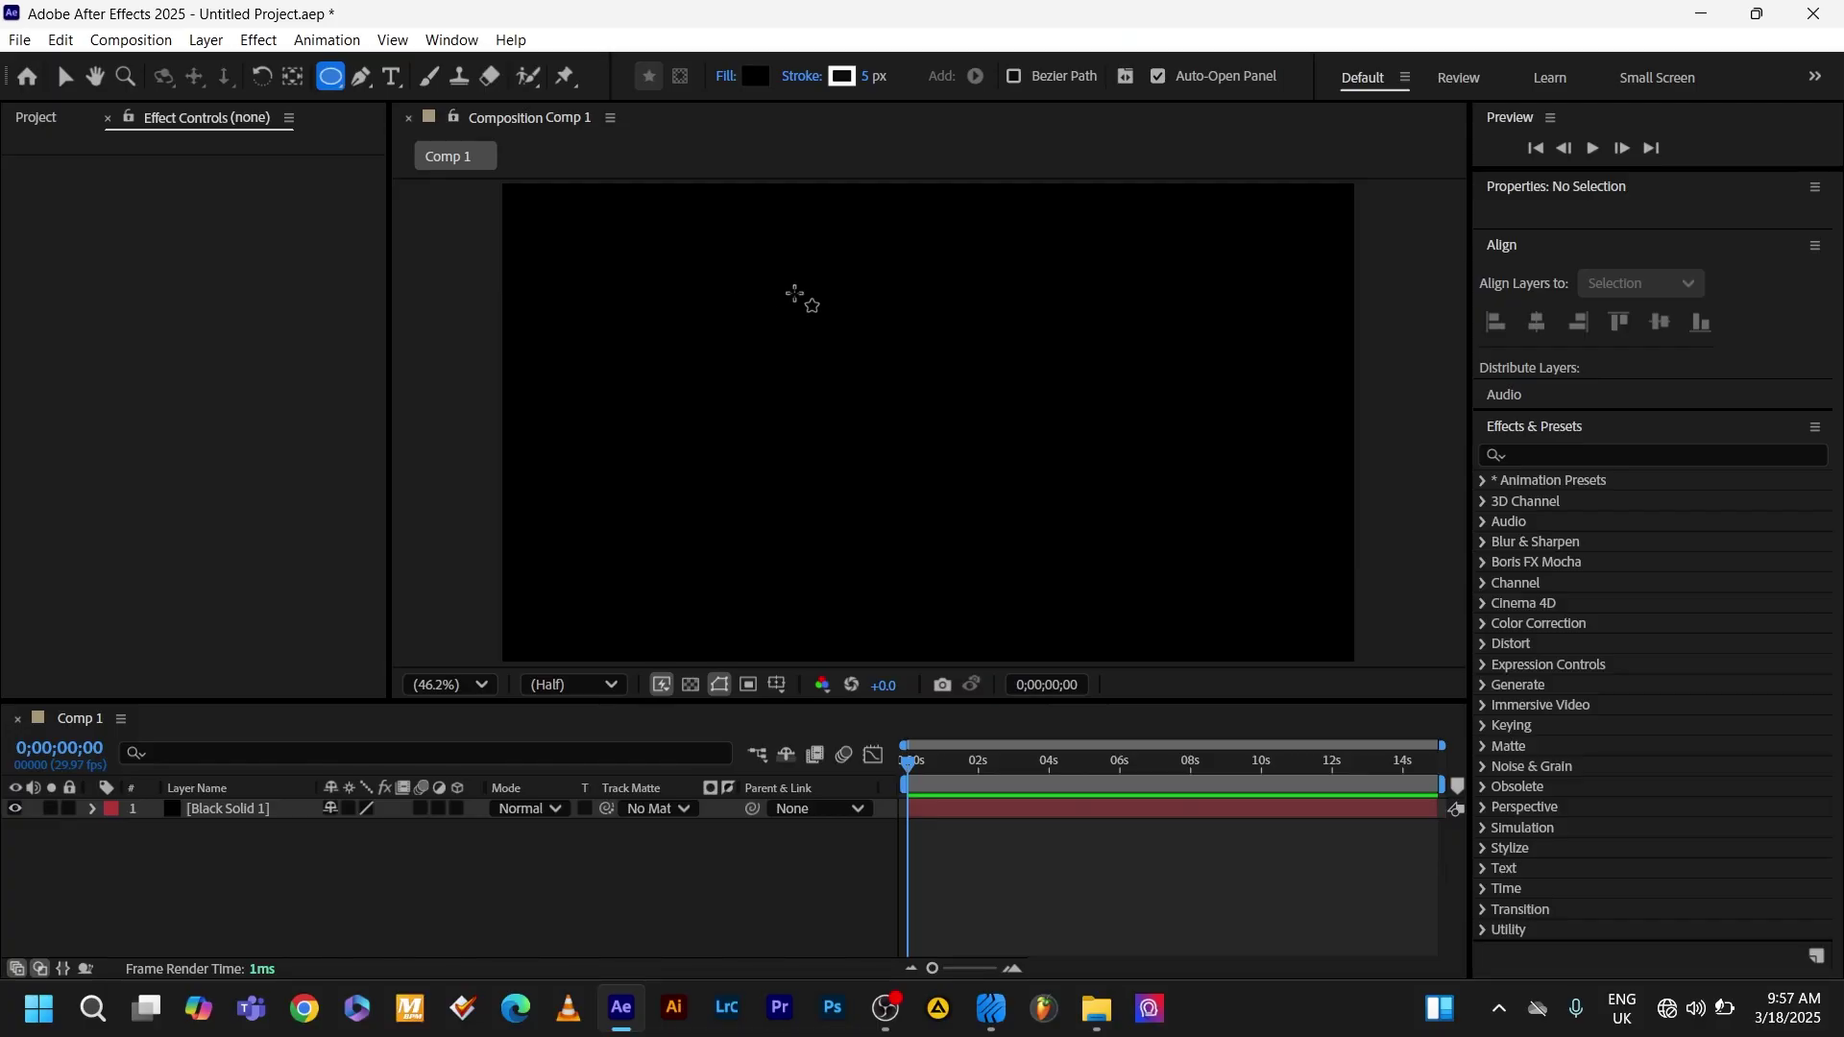
Draw a large circle, then duplicate it as a 33%-scaled copy moved to its right
{"action": "left_click_drag", "start_coordinate": [795, 293], "coordinate": [1048, 546]}
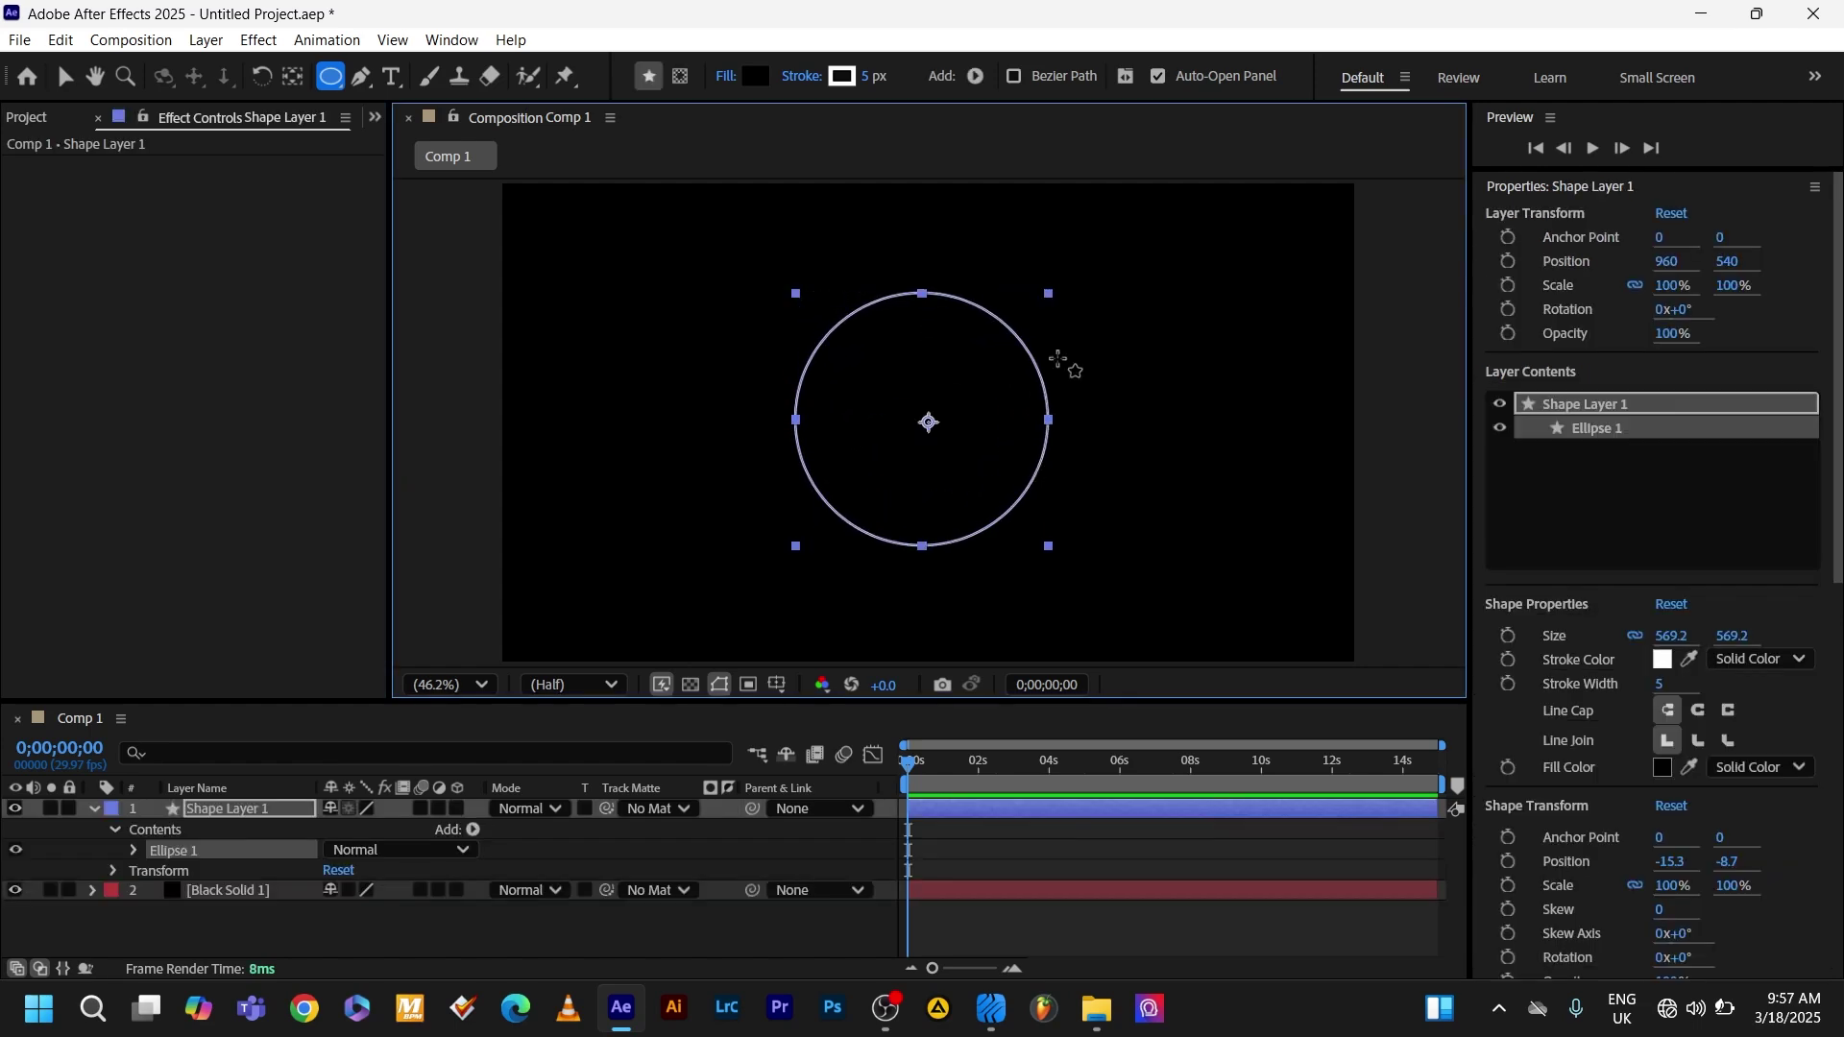
{"action": "left_click", "coordinate": [272, 817]}
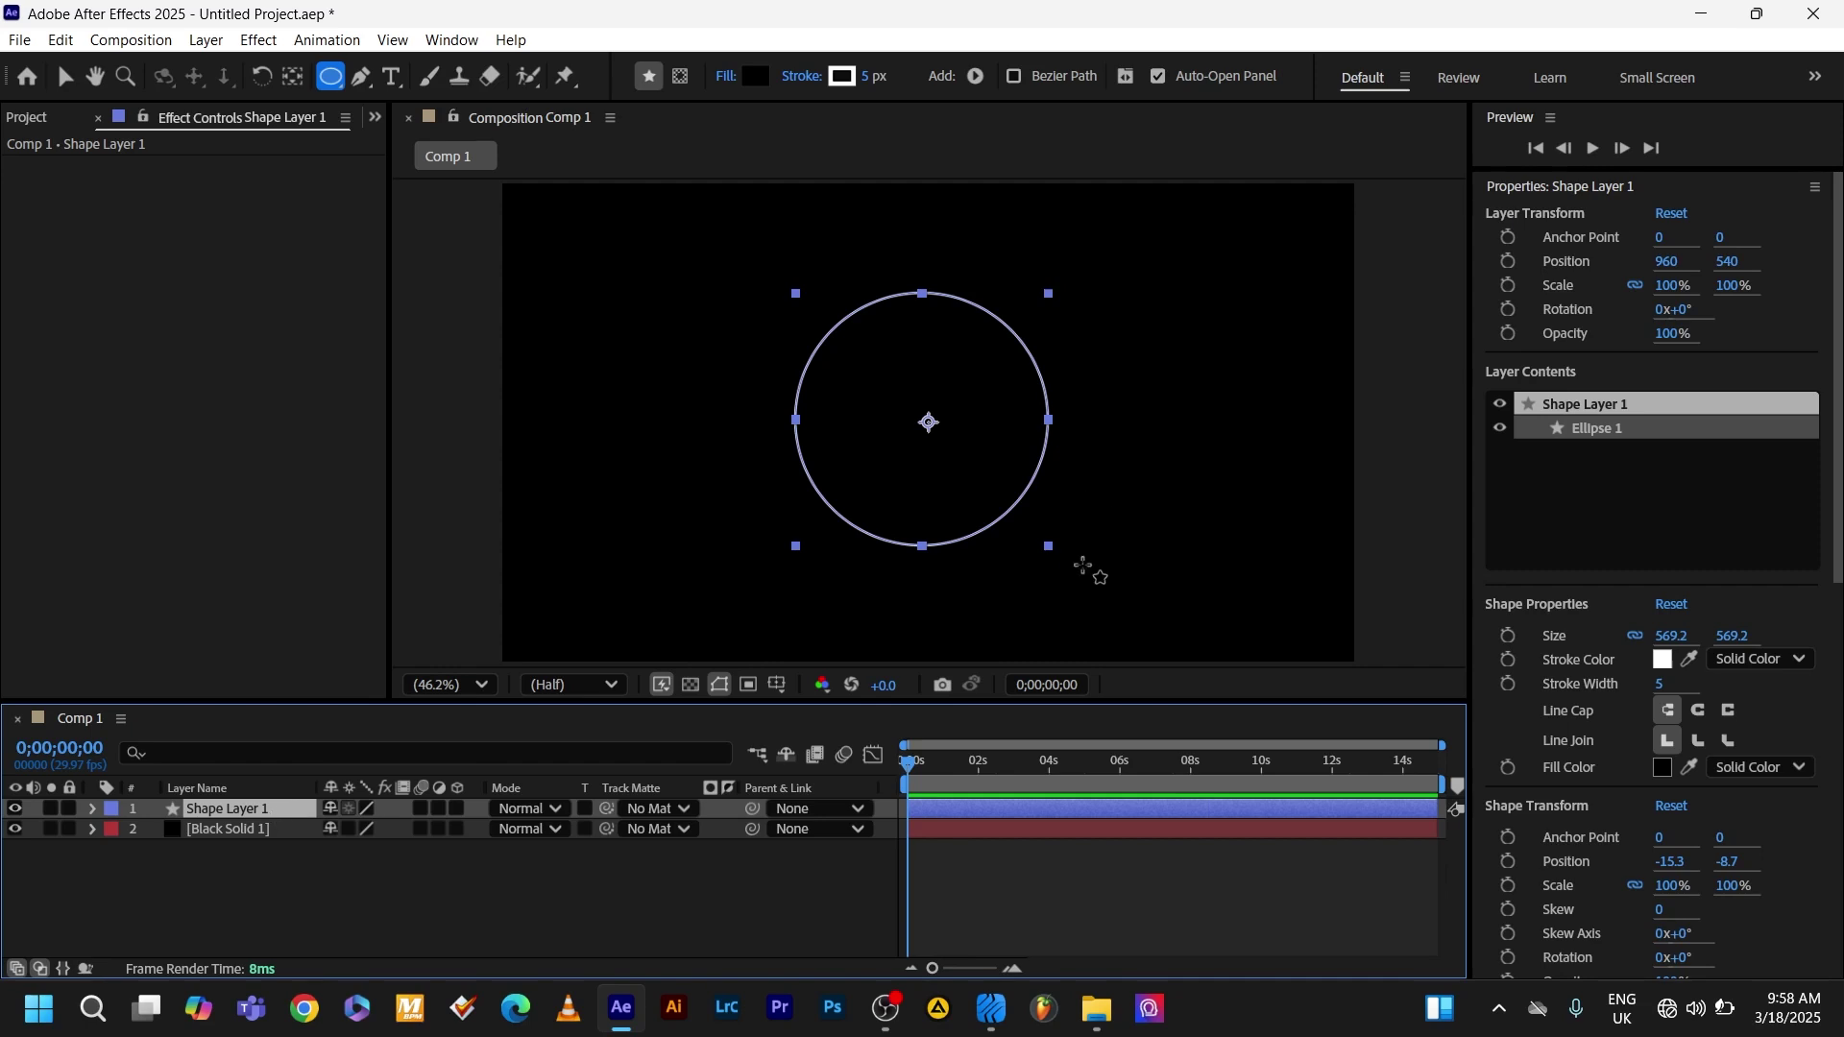
{"action": "key", "text": "ctrl+d"}
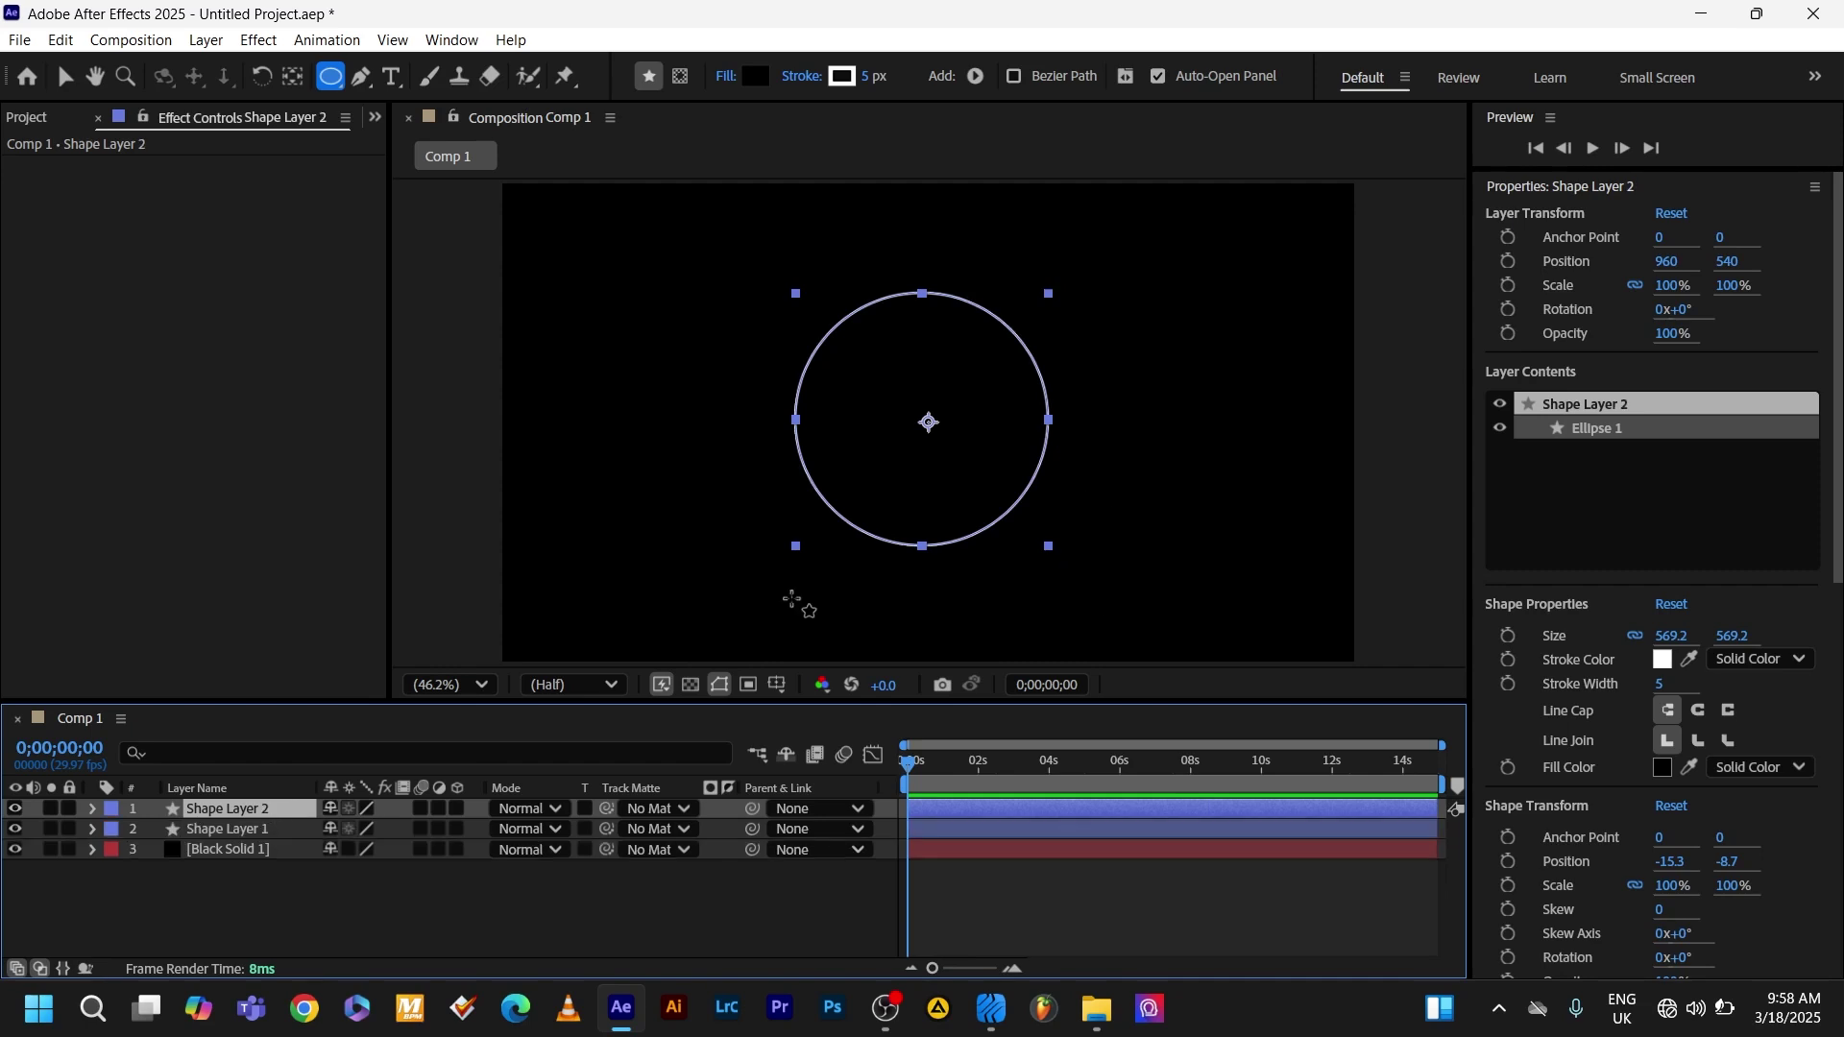
{"action": "key", "text": "s"}
{"action": "left_click", "coordinate": [365, 830]}
{"action": "type", "text": "33"}
{"action": "key", "text": "Return"}
{"action": "key", "text": "v"}
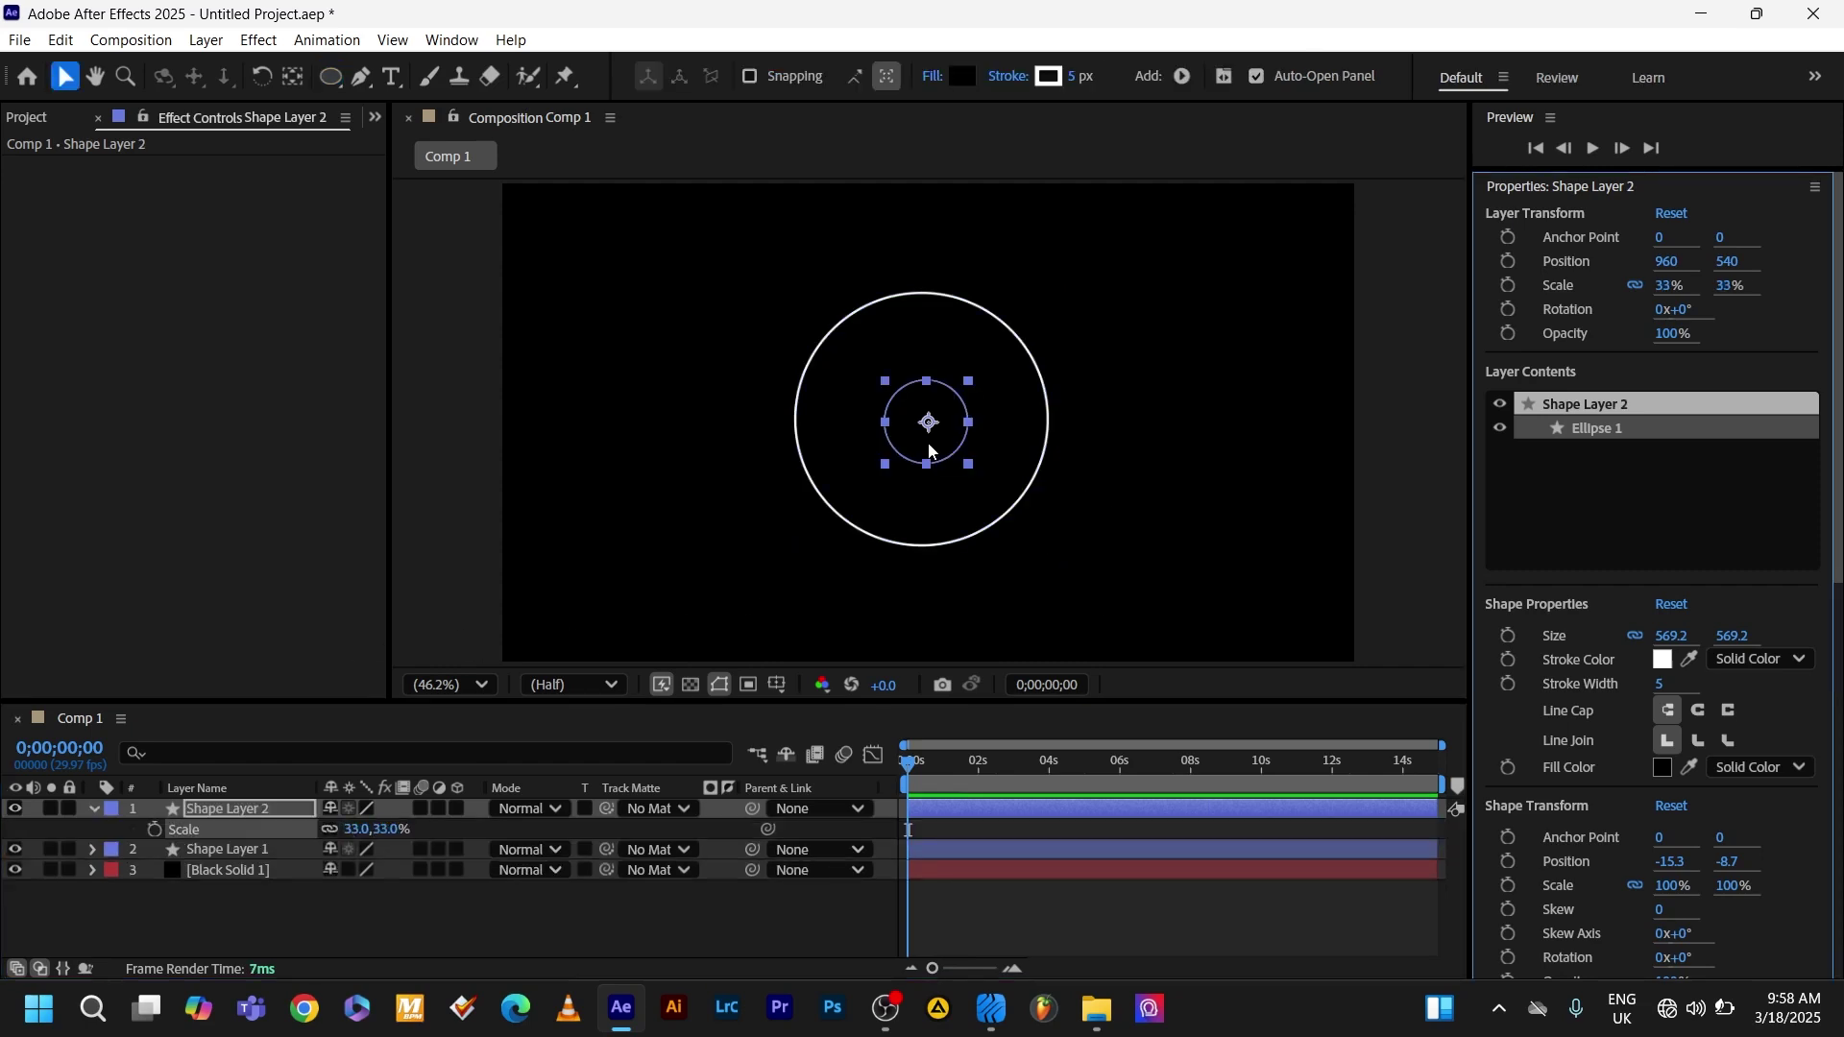
{"action": "left_click_drag", "start_coordinate": [929, 451], "coordinate": [1200, 452]}
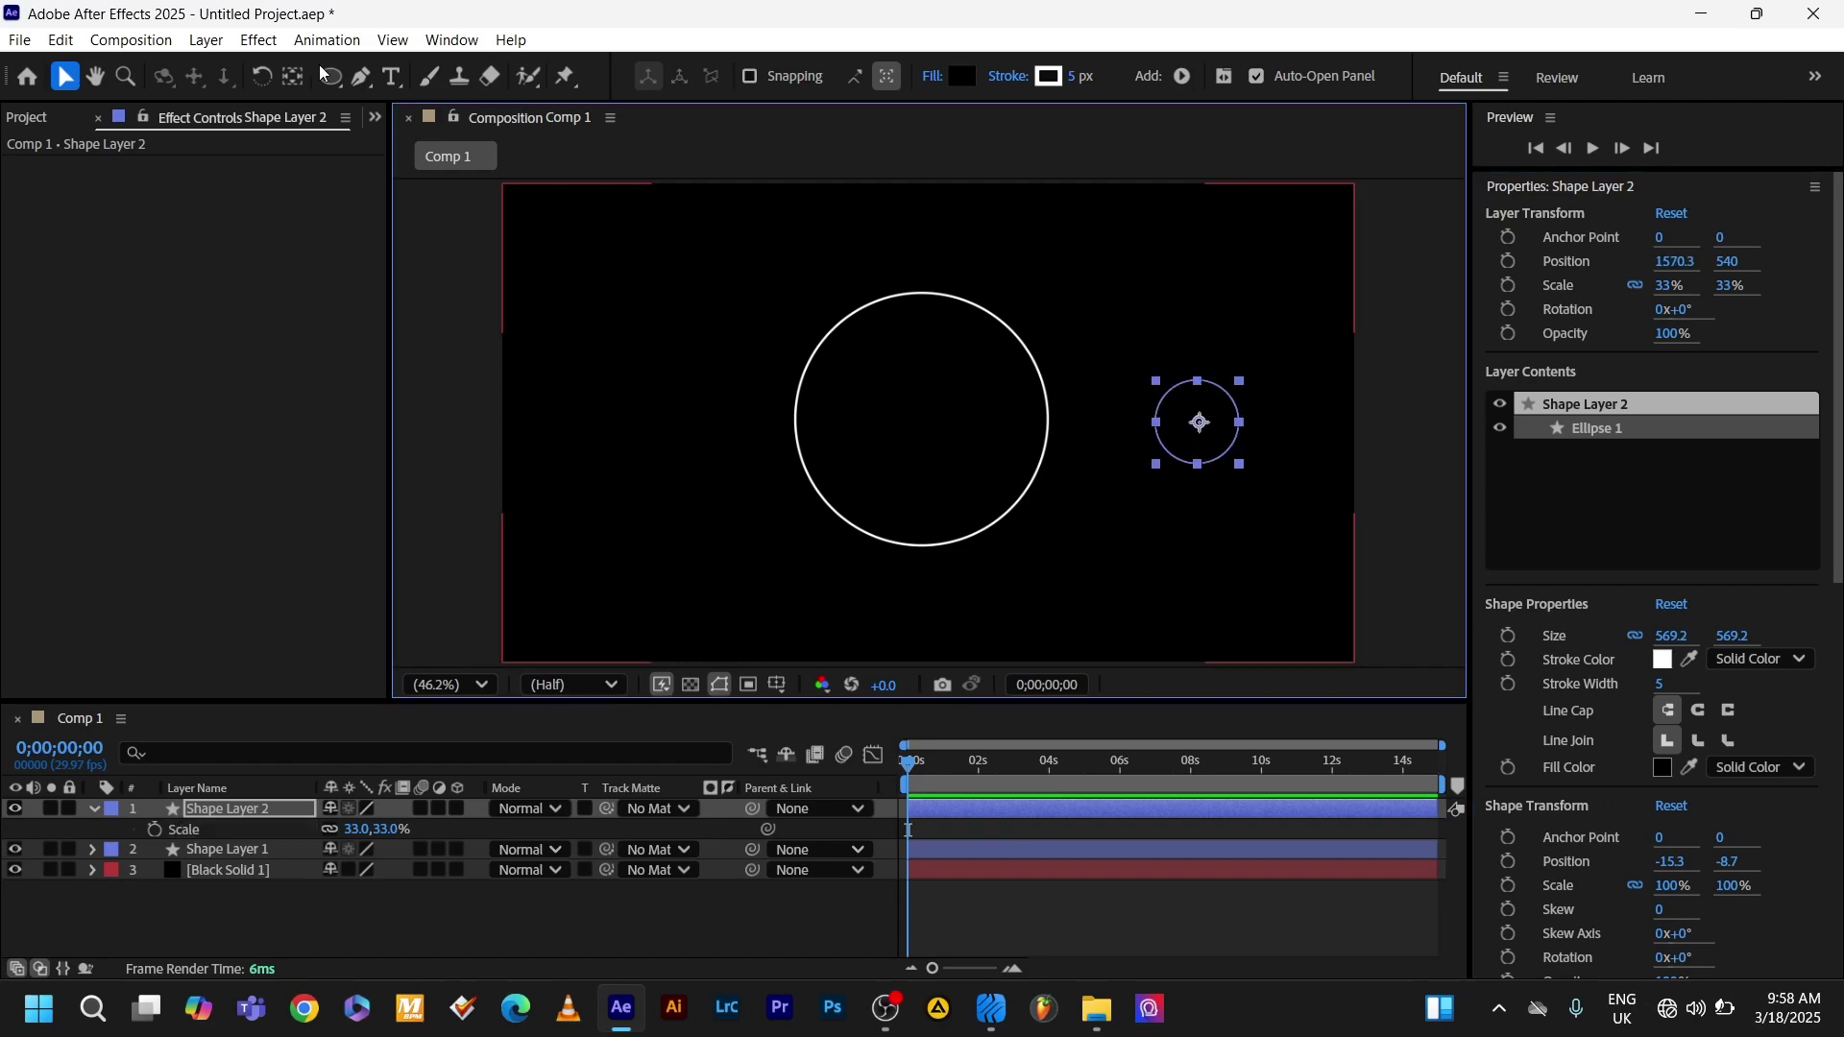
Centre the small circle's anchor point and align the big circle horizontally in the comp
{"action": "left_click", "coordinate": [205, 40]}
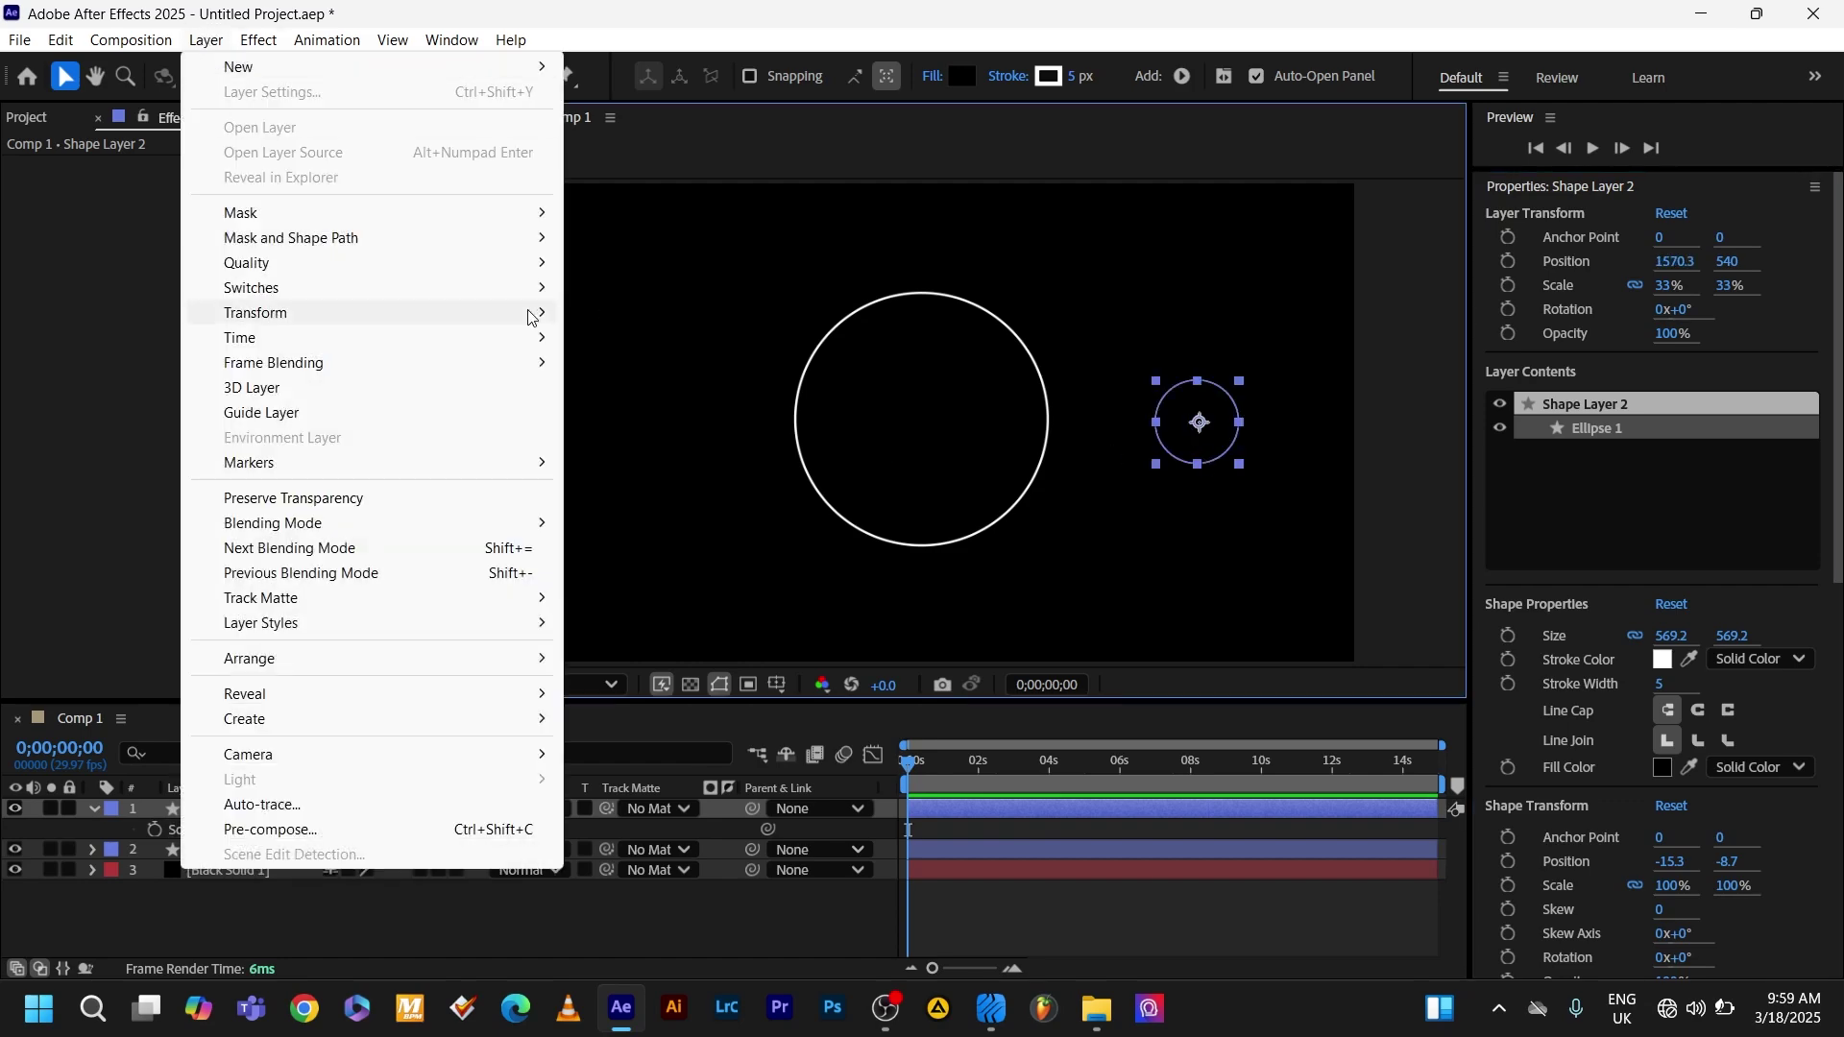
{"action": "mouse_move", "coordinate": [532, 317]}
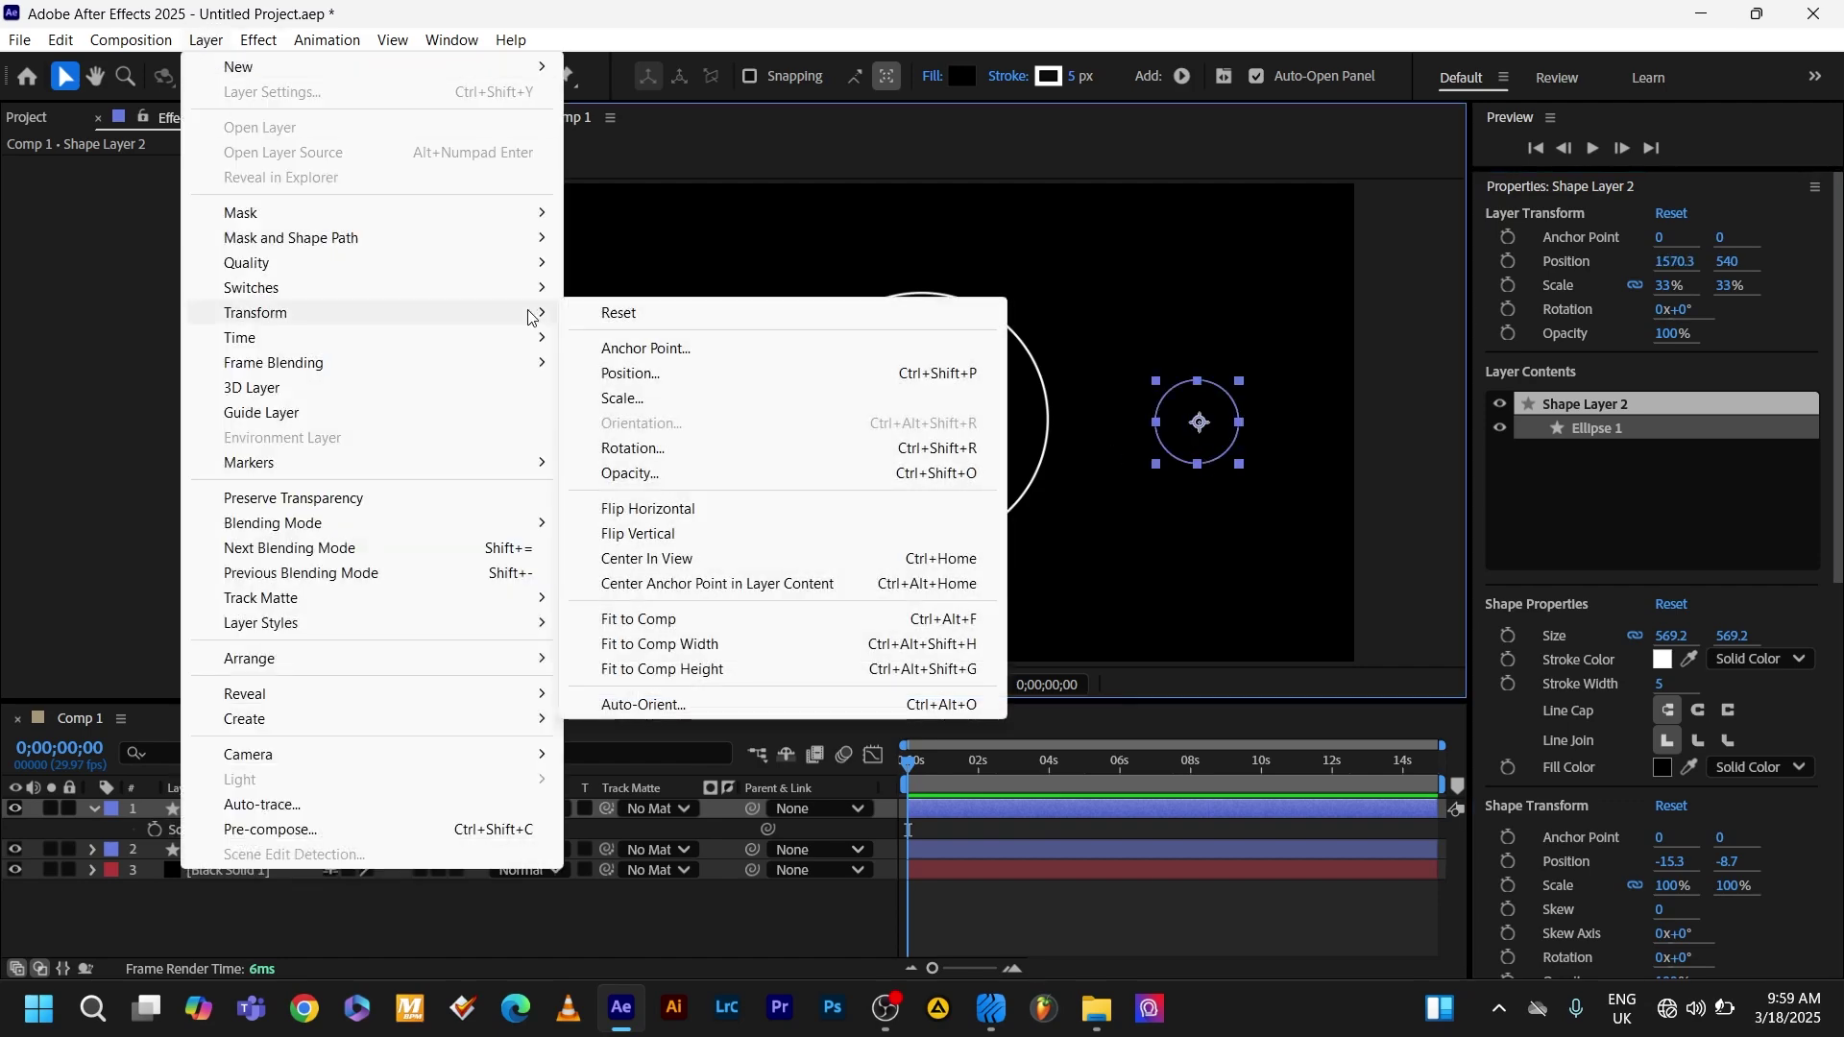
{"action": "left_click", "coordinate": [652, 588]}
{"action": "left_click", "coordinate": [910, 497]}
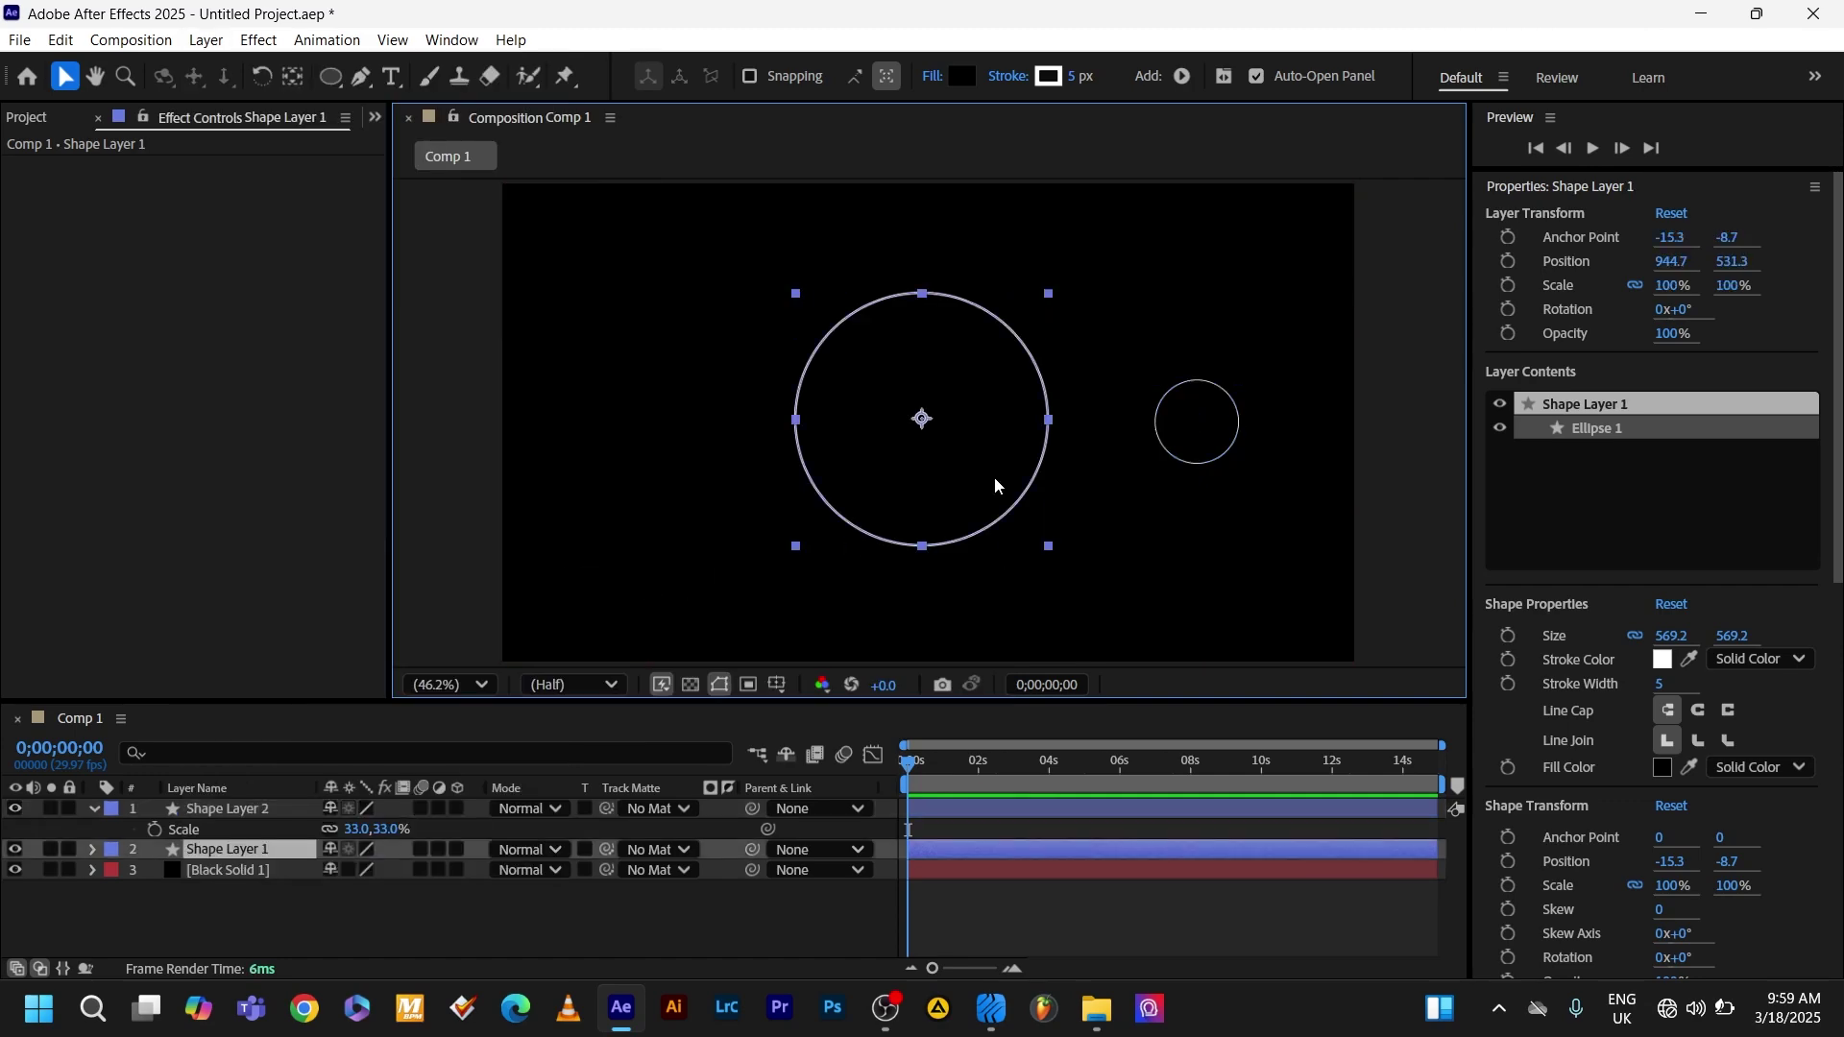
{"action": "left_click", "coordinate": [456, 39]}
{"action": "left_click", "coordinate": [480, 154]}
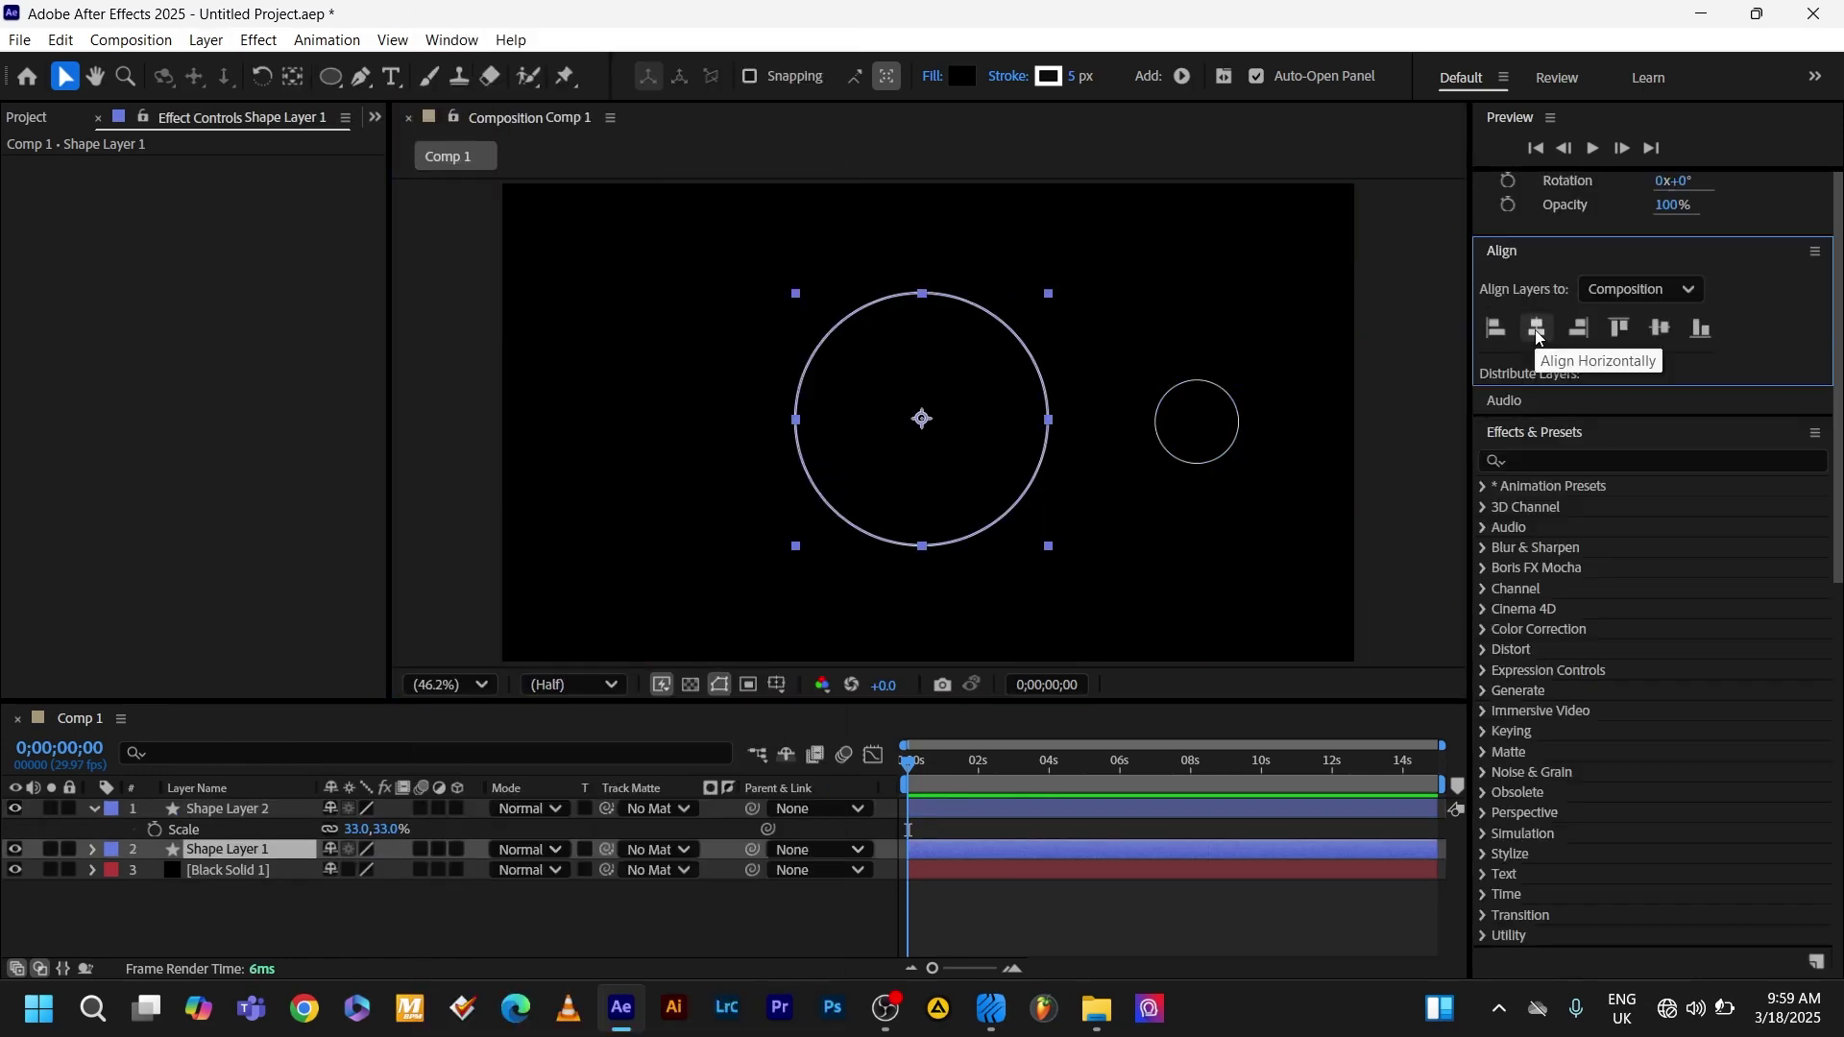
{"action": "left_click", "coordinate": [1538, 328]}
{"action": "left_click", "coordinate": [429, 917]}
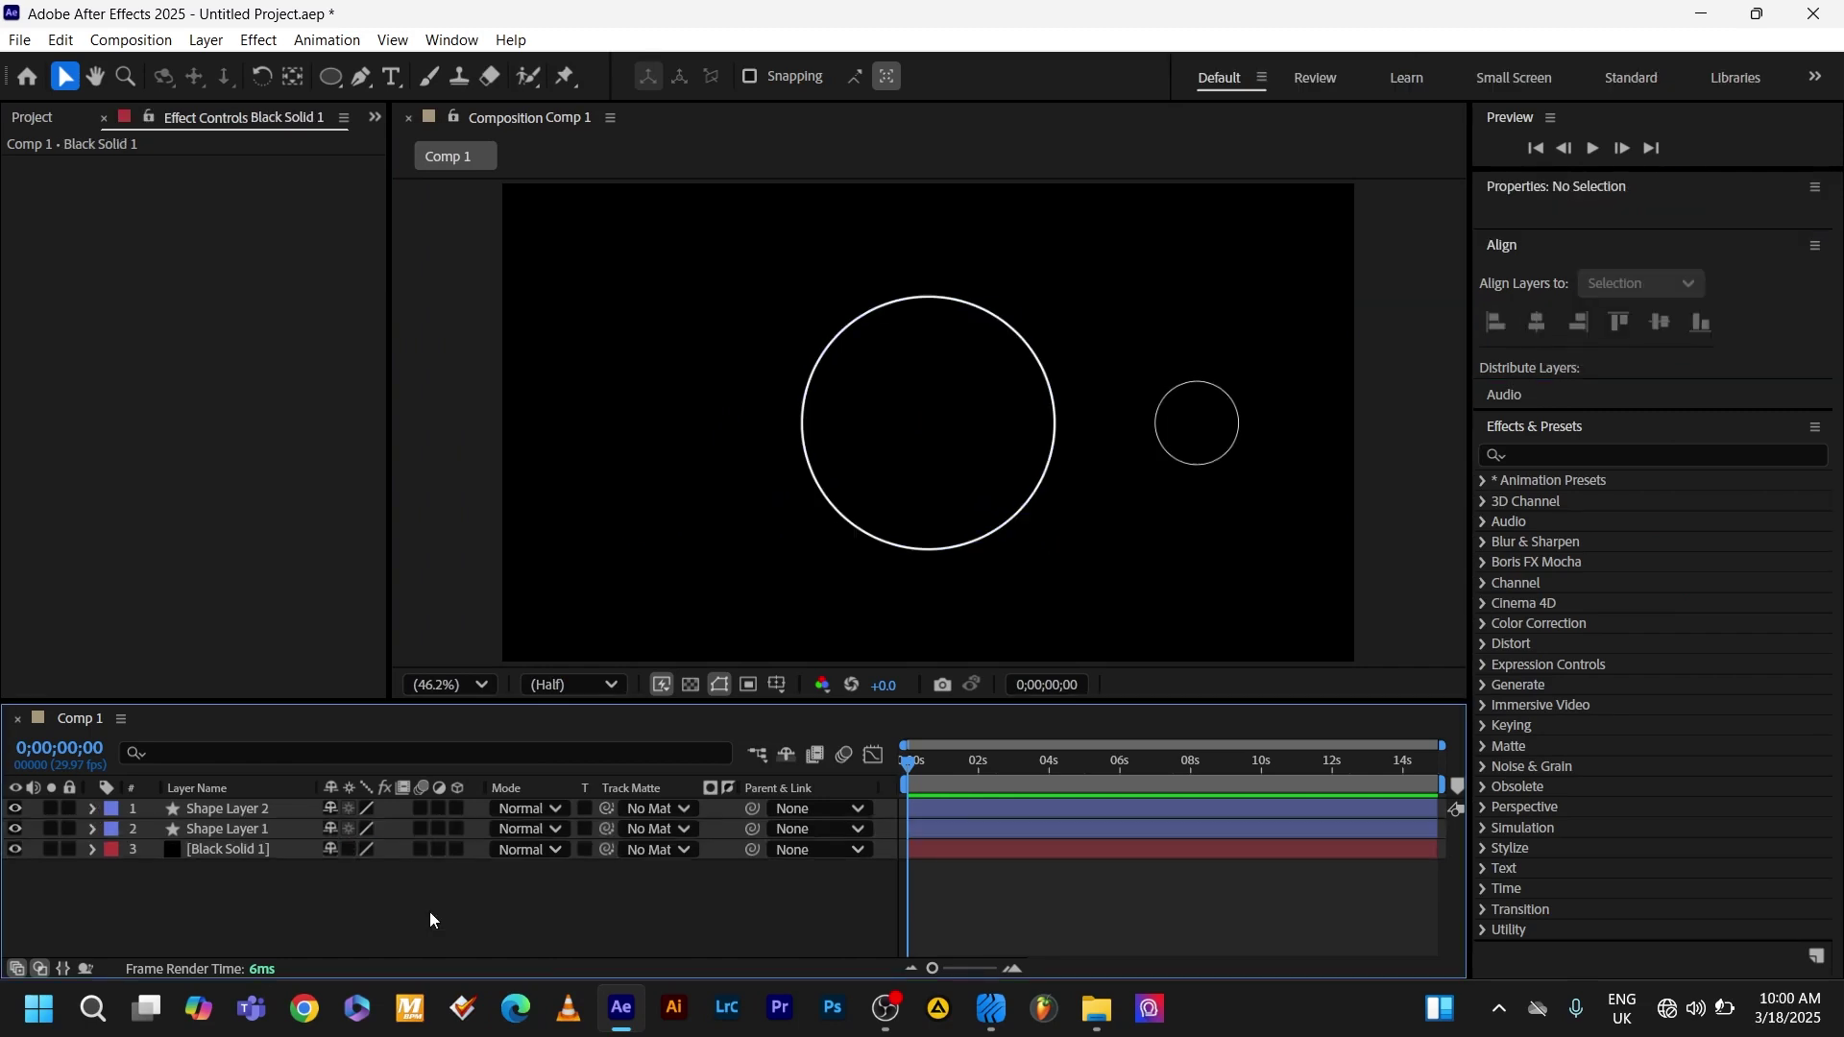
Add a 3D Null 1 whose Y Rotation is driven by the expression time*50, with the rings made 3D
{"action": "right_click", "coordinate": [430, 915]}
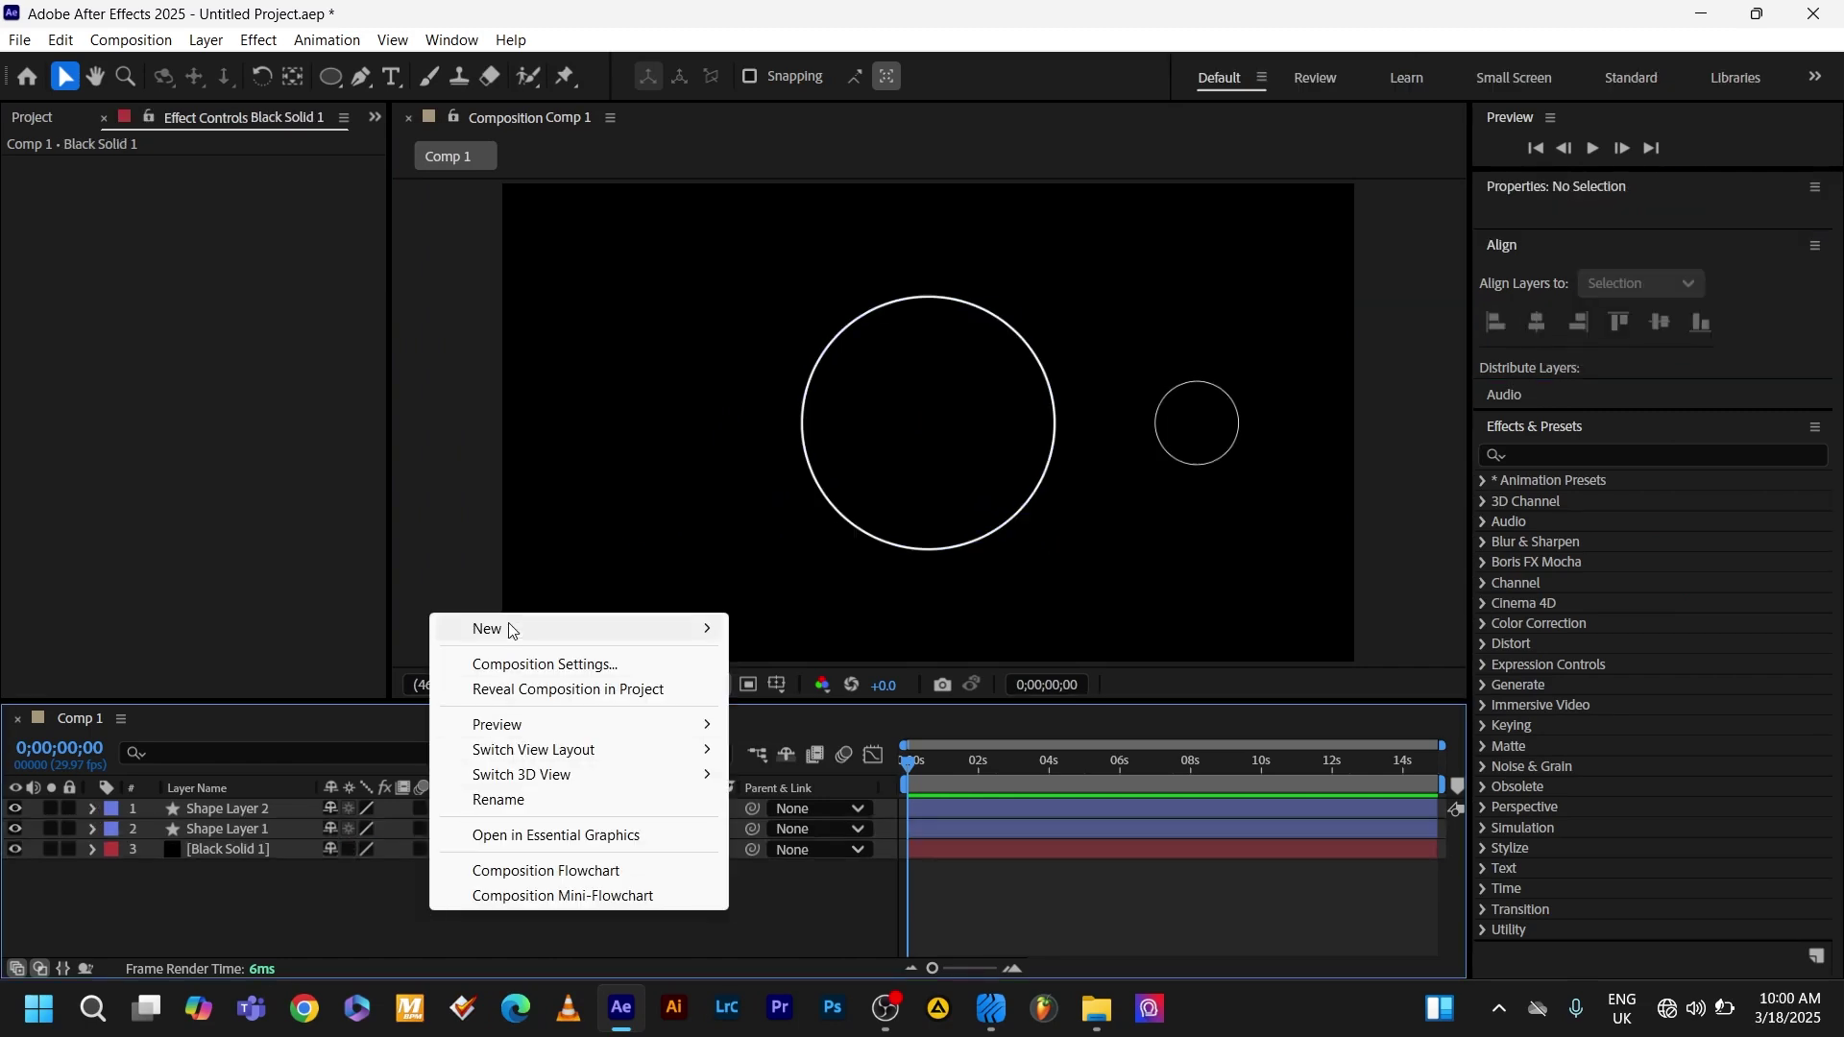
{"action": "mouse_move", "coordinate": [510, 630]}
{"action": "left_click", "coordinate": [804, 765]}
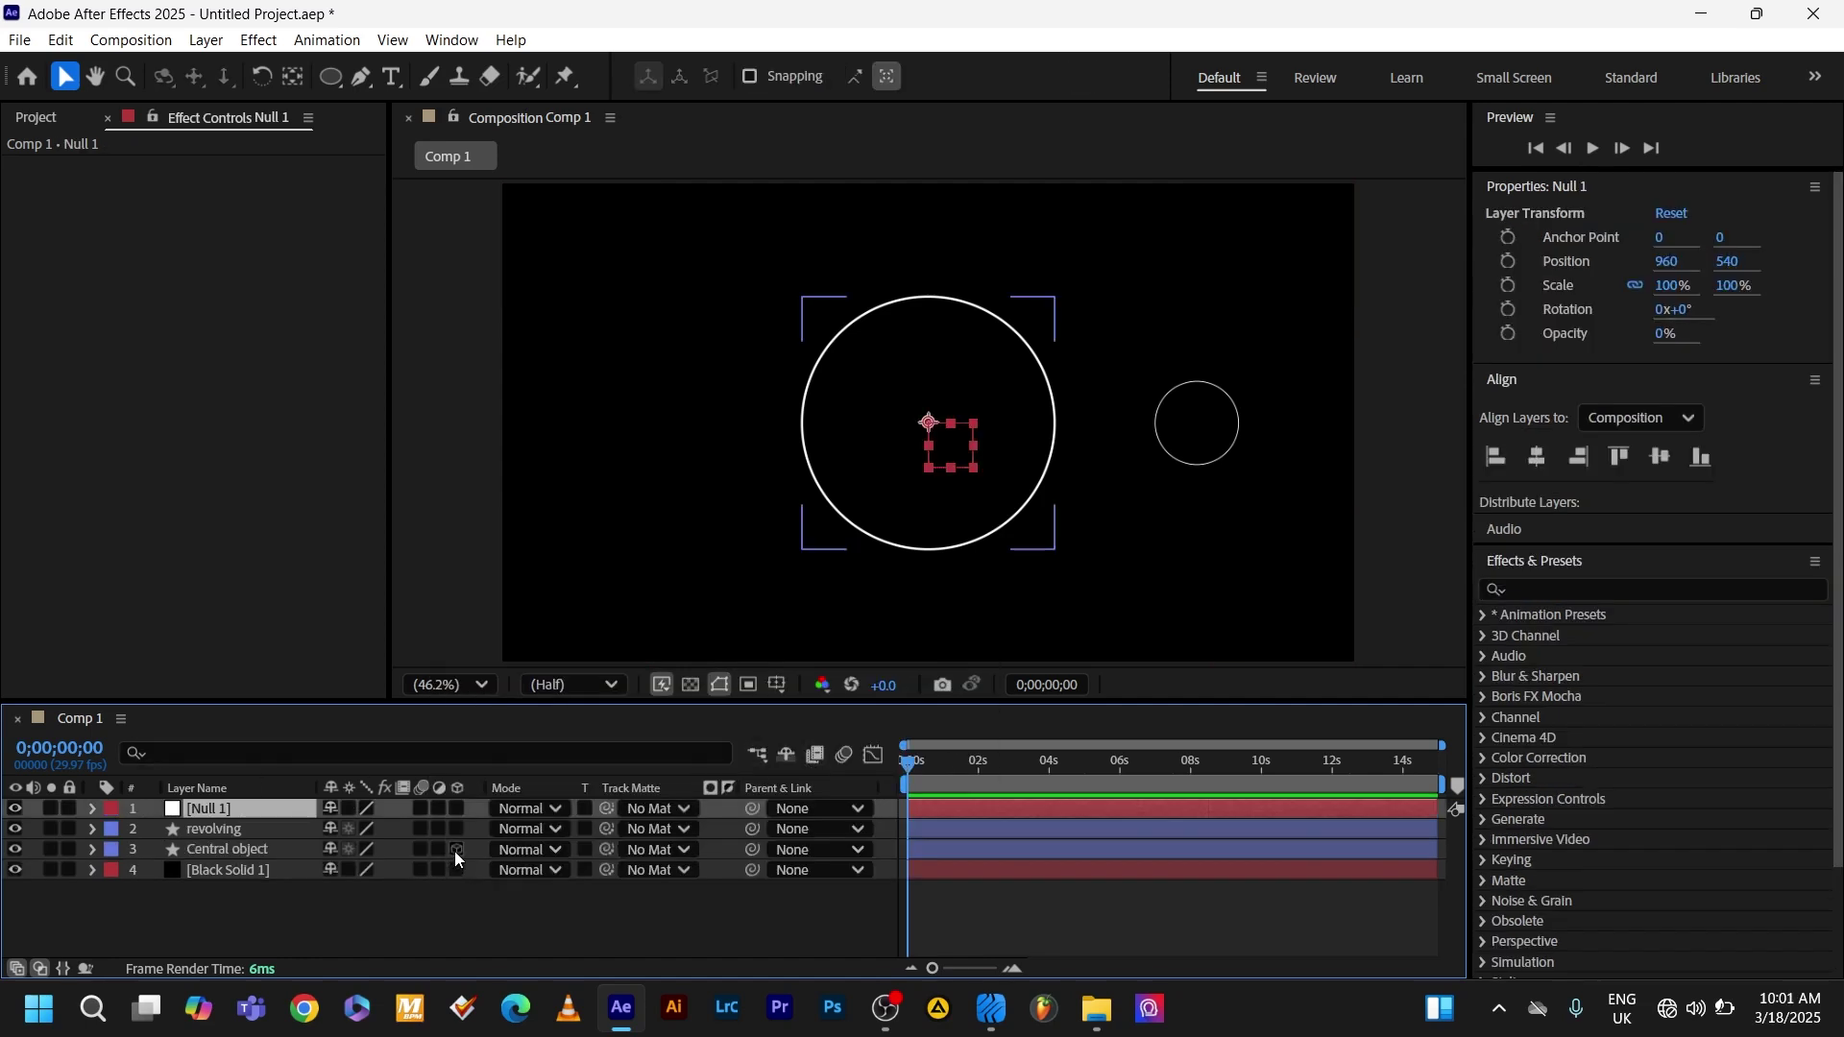
{"action": "left_click_drag", "start_coordinate": [453, 851], "coordinate": [458, 809]}
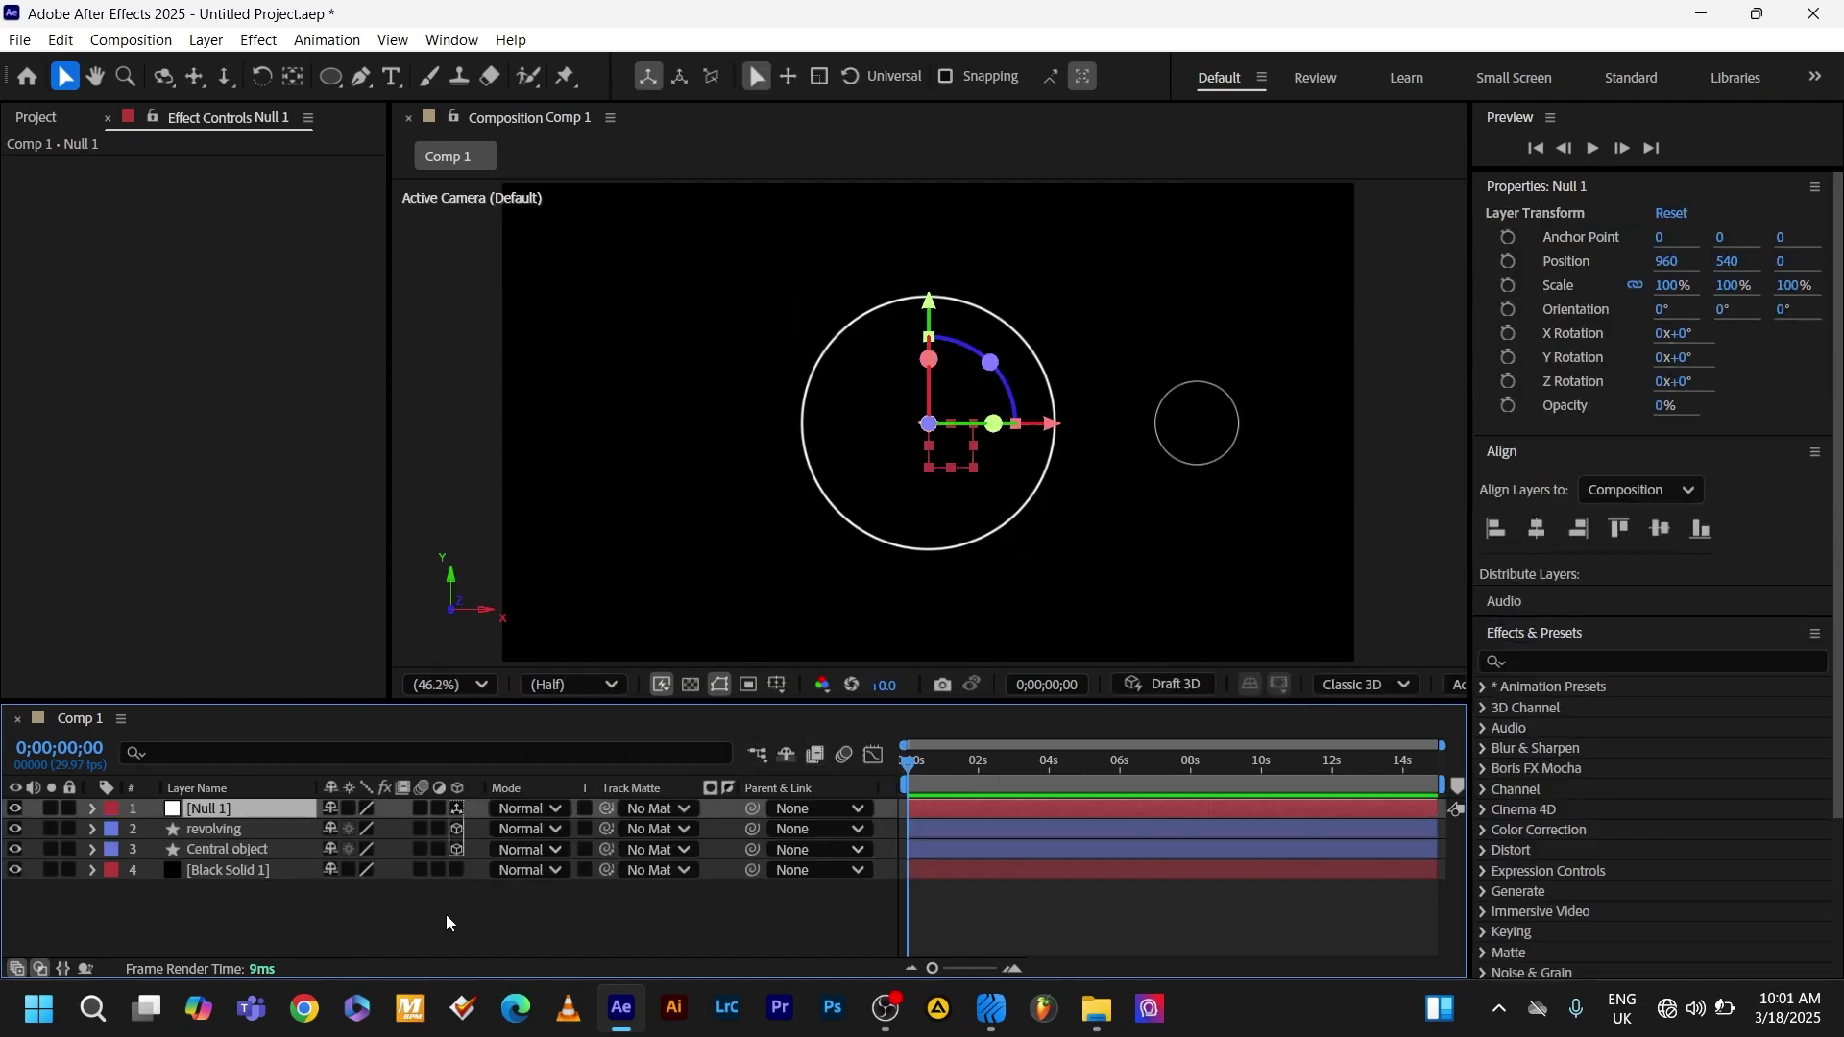
{"action": "left_click", "coordinate": [93, 808]}
{"action": "left_click", "coordinate": [113, 829]}
{"action": "scroll", "coordinate": [158, 893], "scroll_direction": "down", "scroll_amount": 1}
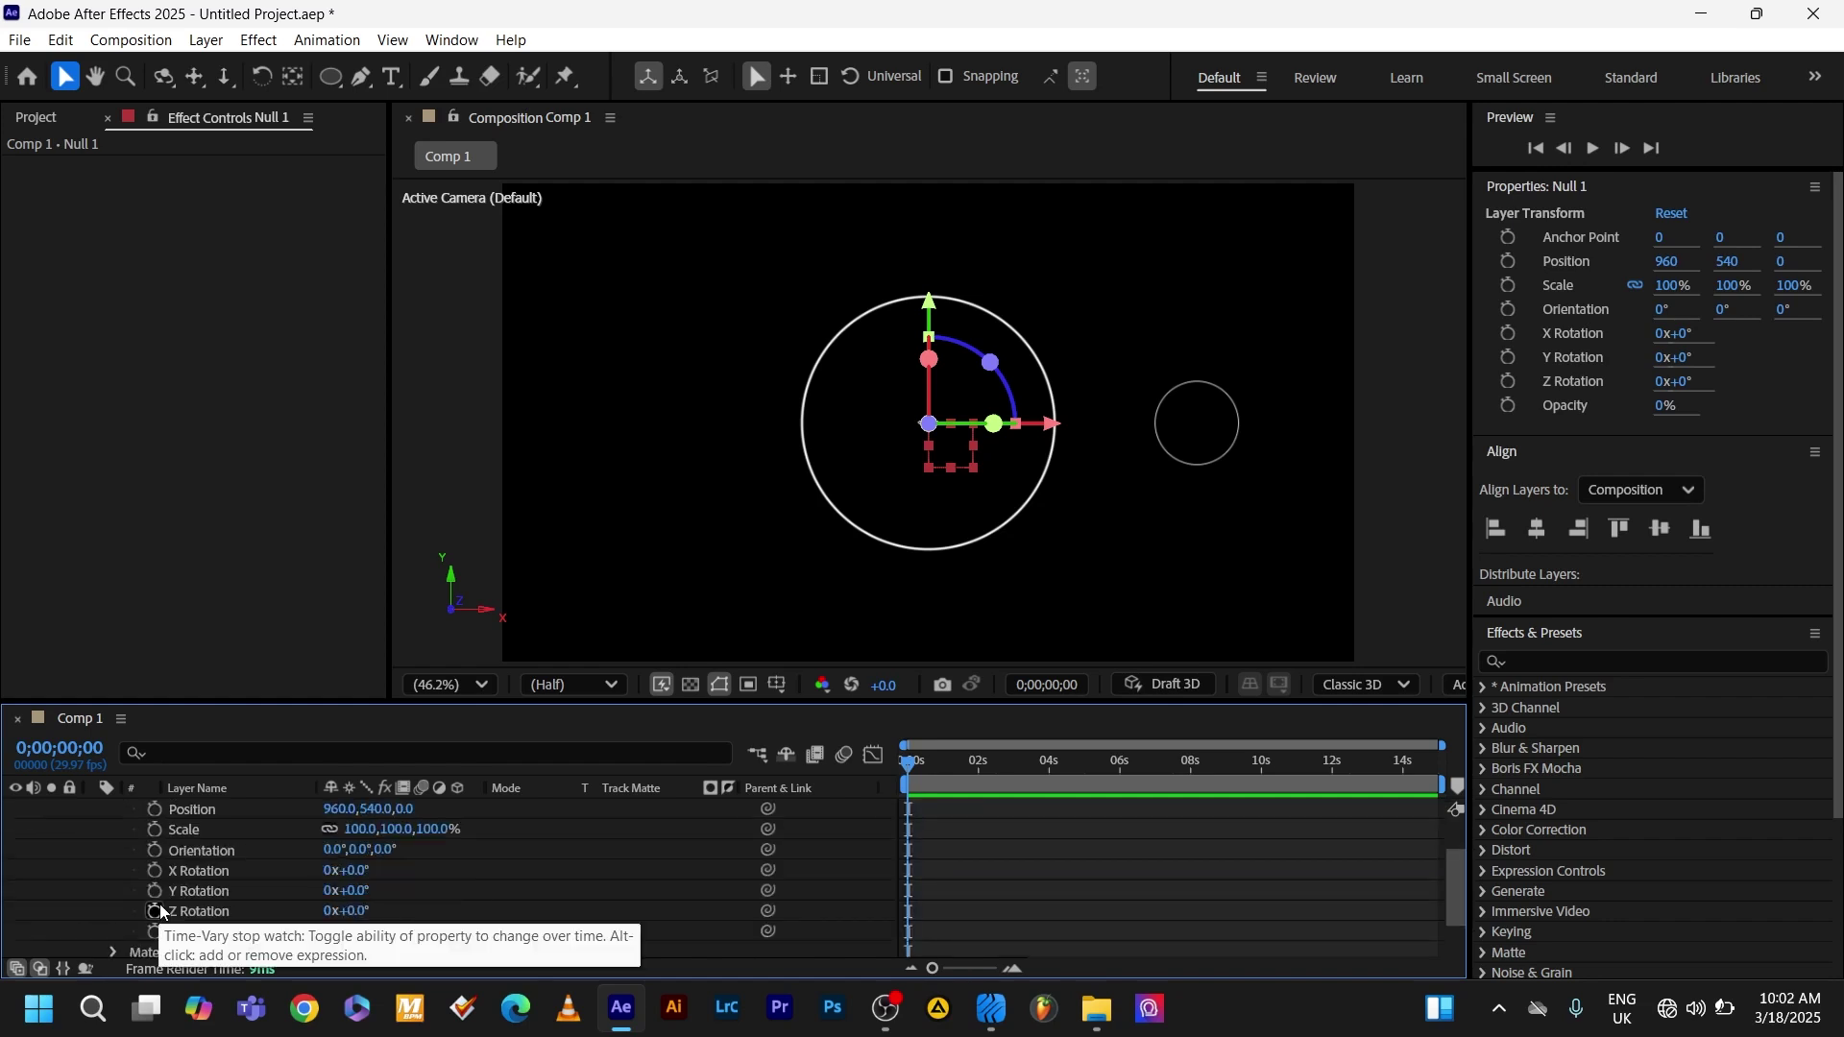
{"action": "left_click", "coordinate": [155, 891], "text": "alt"}
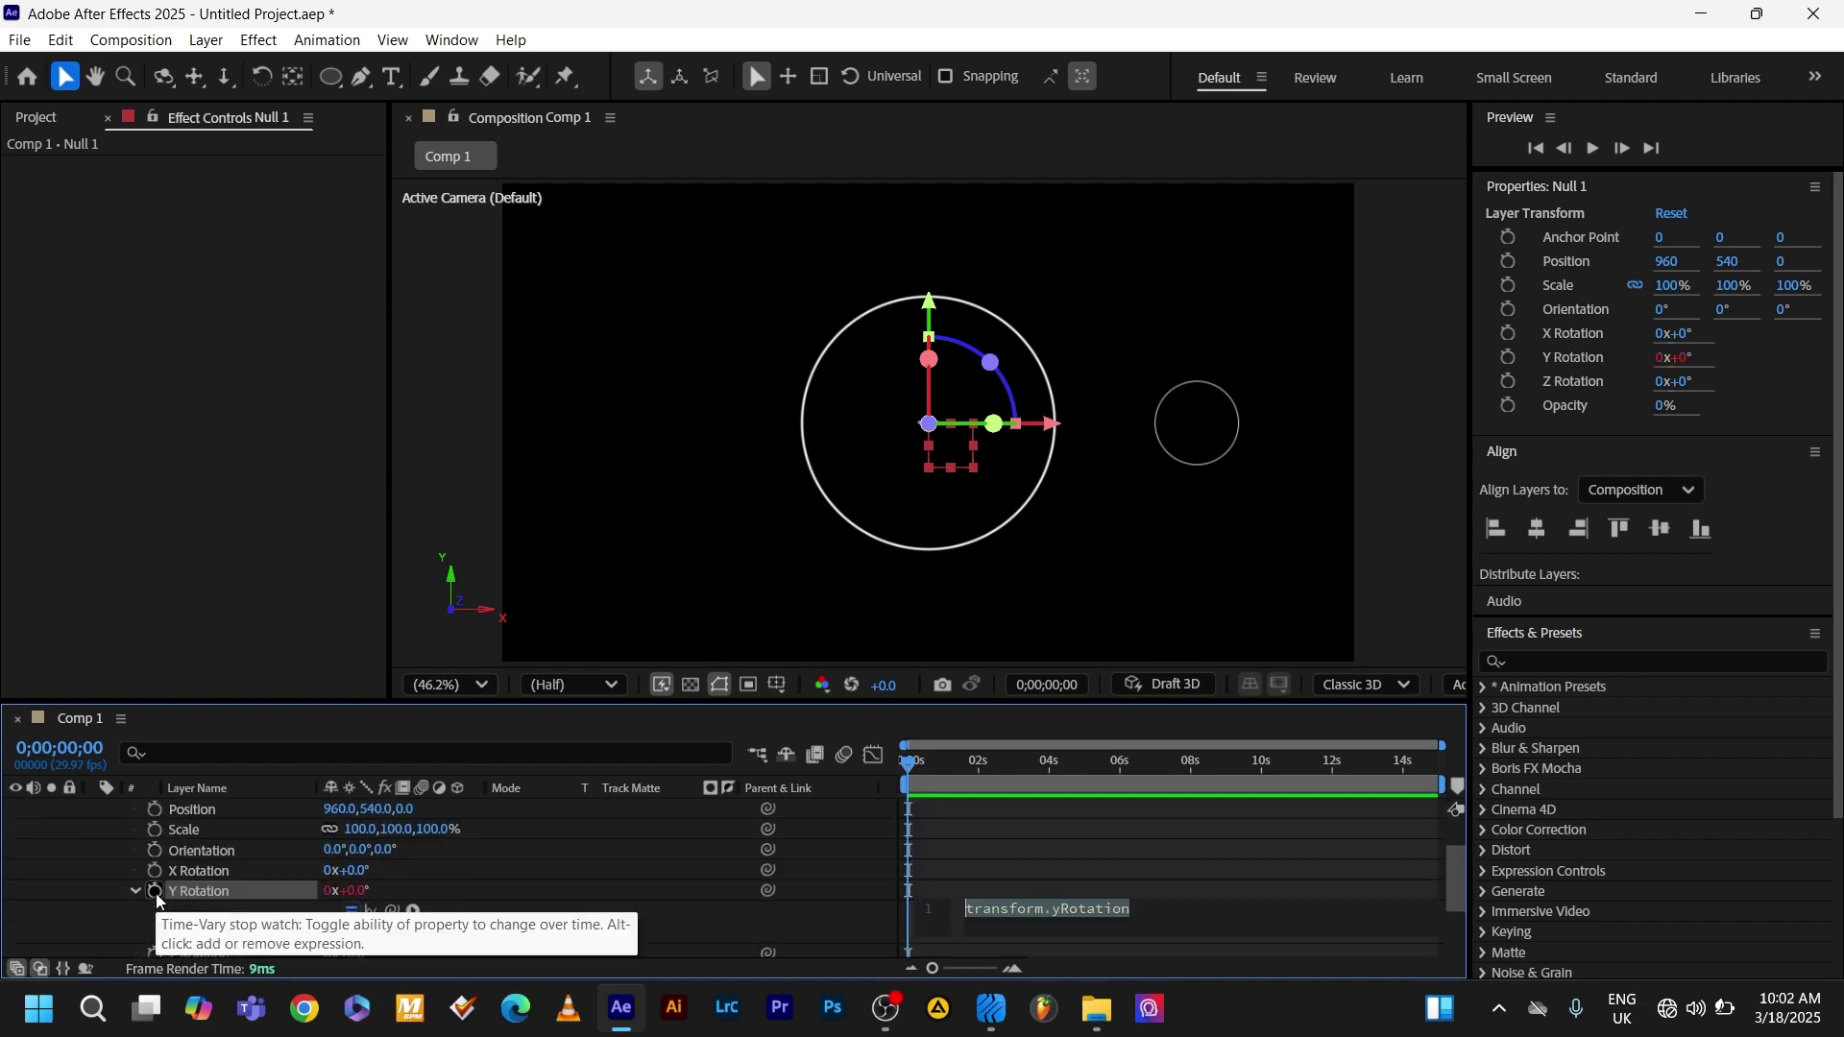
{"action": "type", "text": "time"}
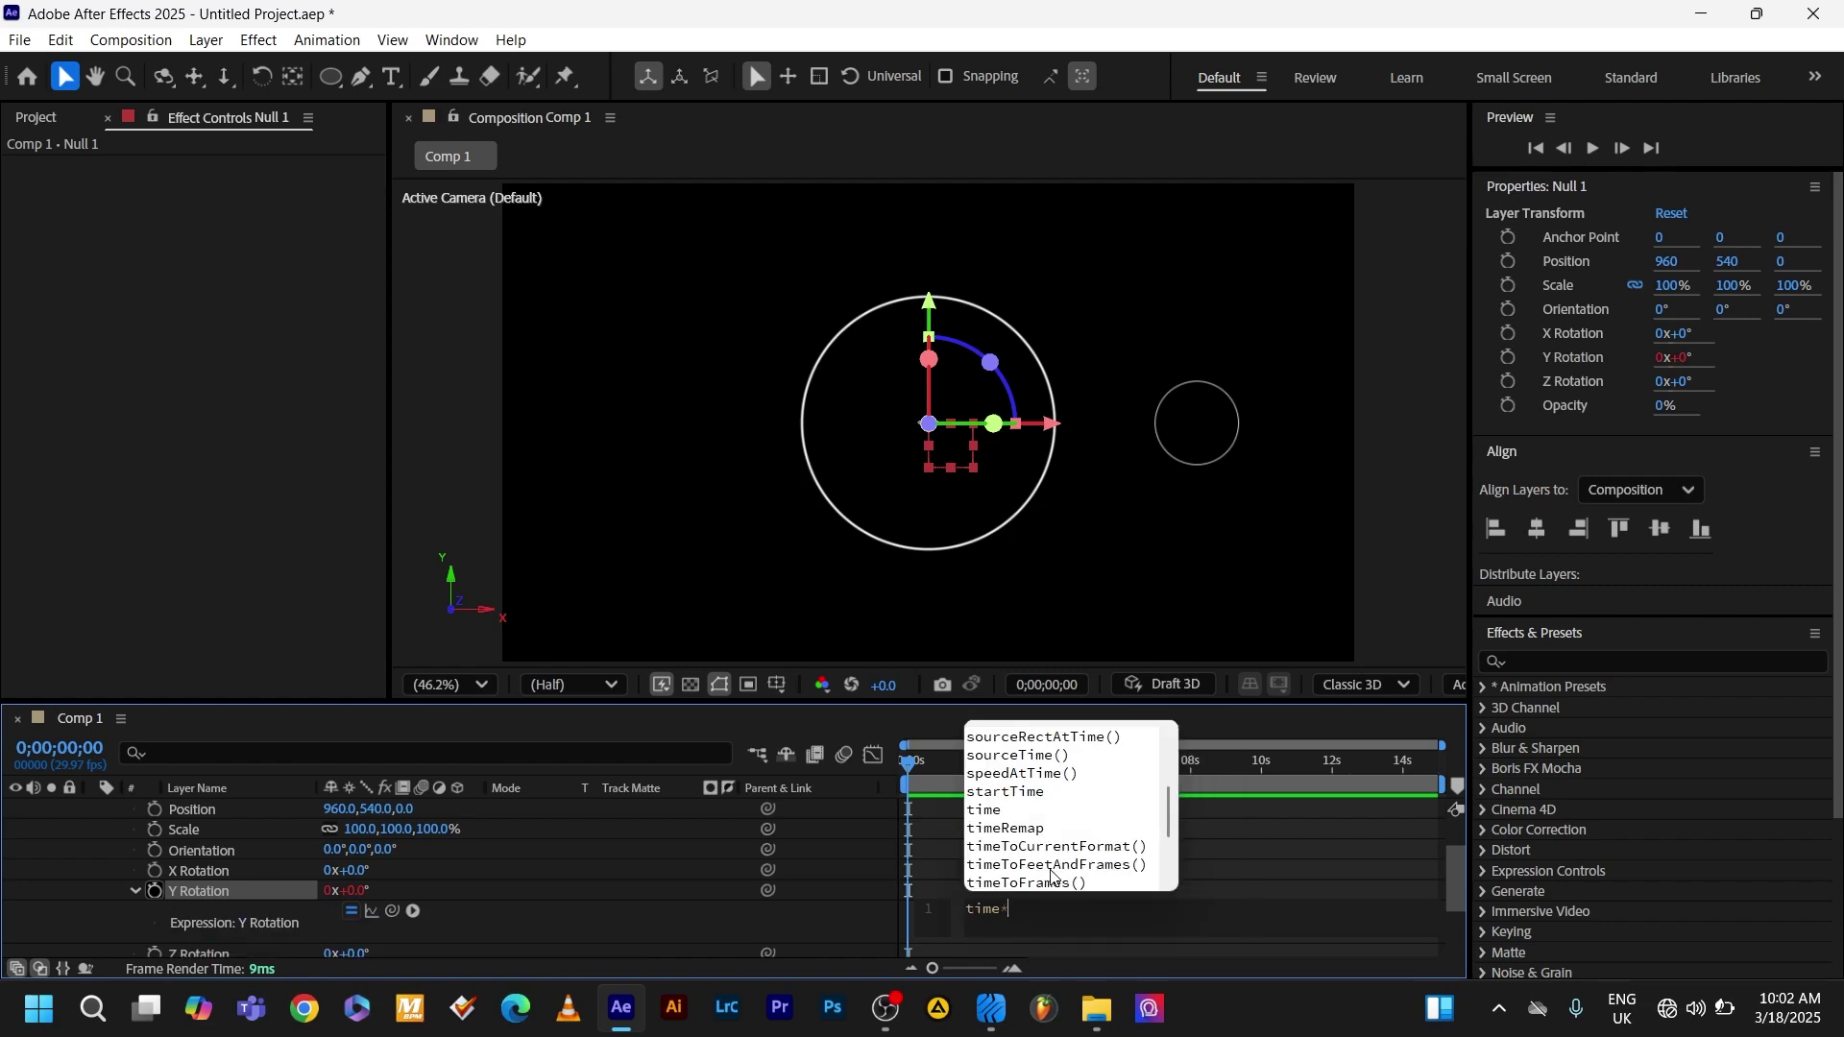
{"action": "type", "text": "*50"}
{"action": "key", "text": "ctrl+grave"}
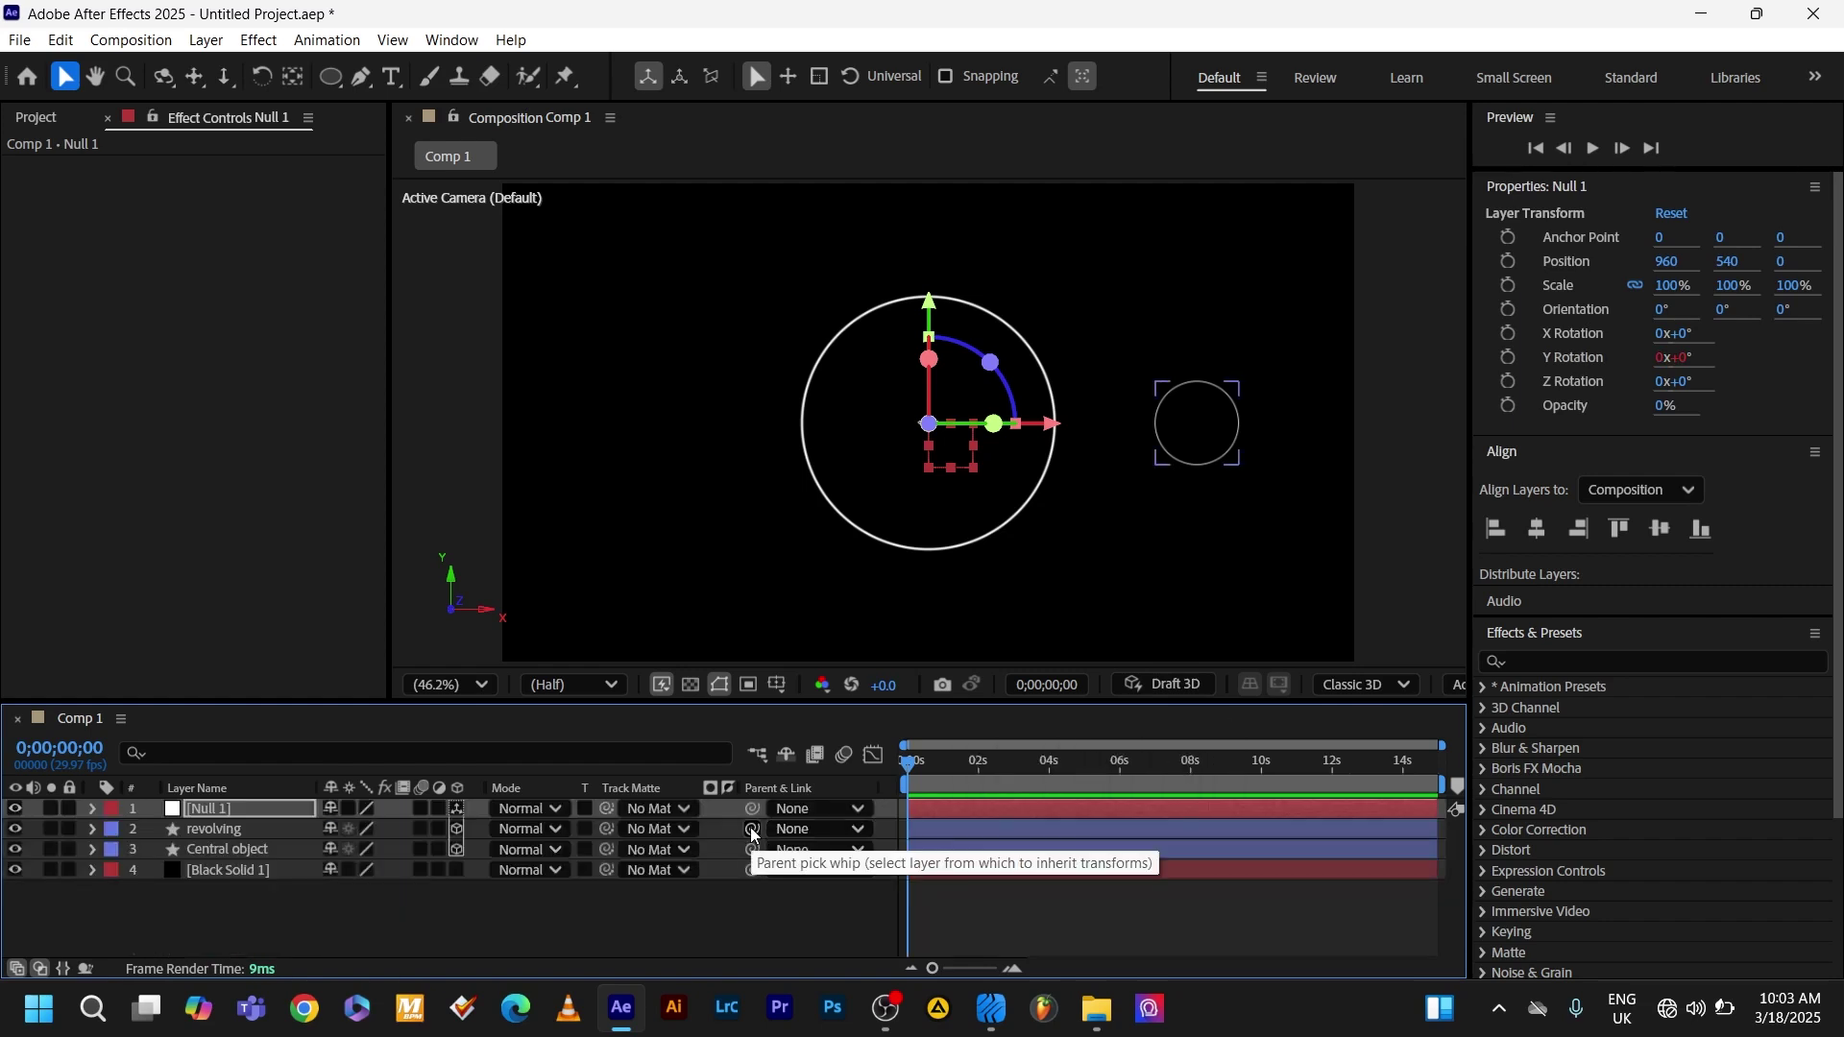
Parent the revolving ring to Null 1, set it to Orient Towards Camera, and preview the orbit
{"action": "left_click_drag", "start_coordinate": [754, 832], "coordinate": [240, 812]}
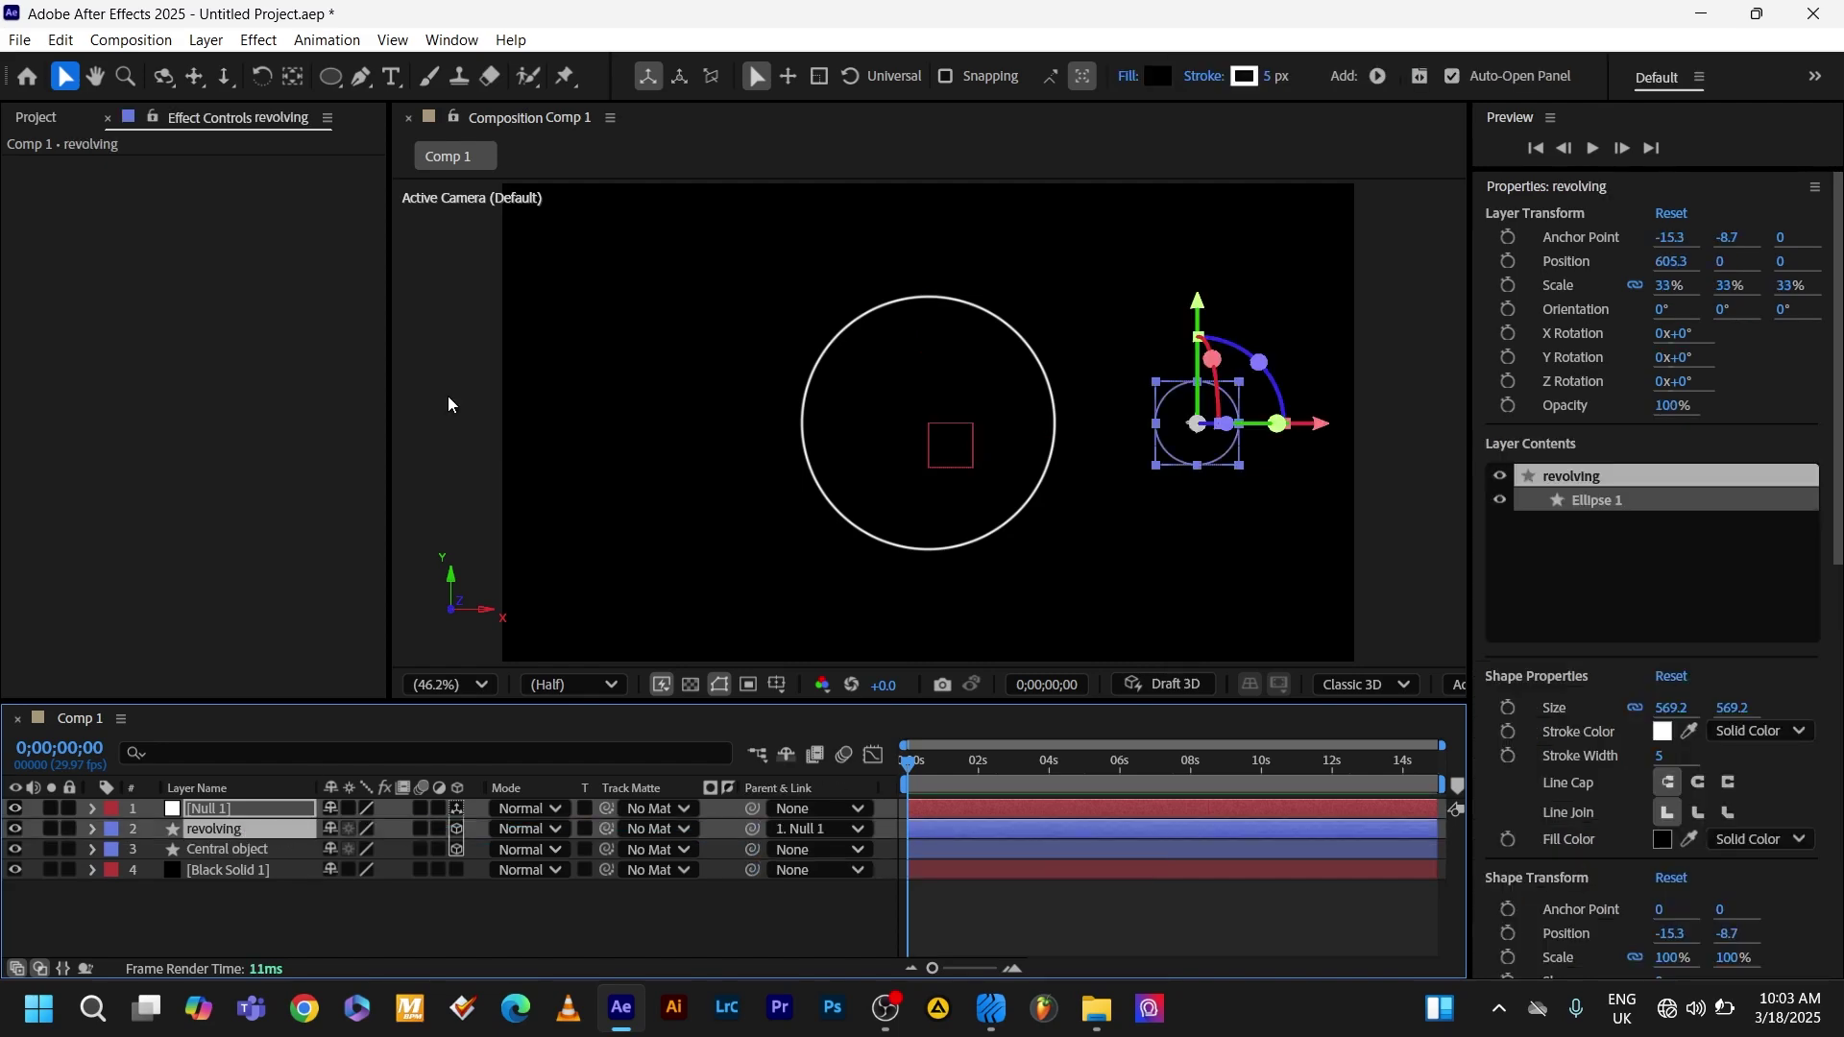
{"action": "left_click", "coordinate": [206, 40]}
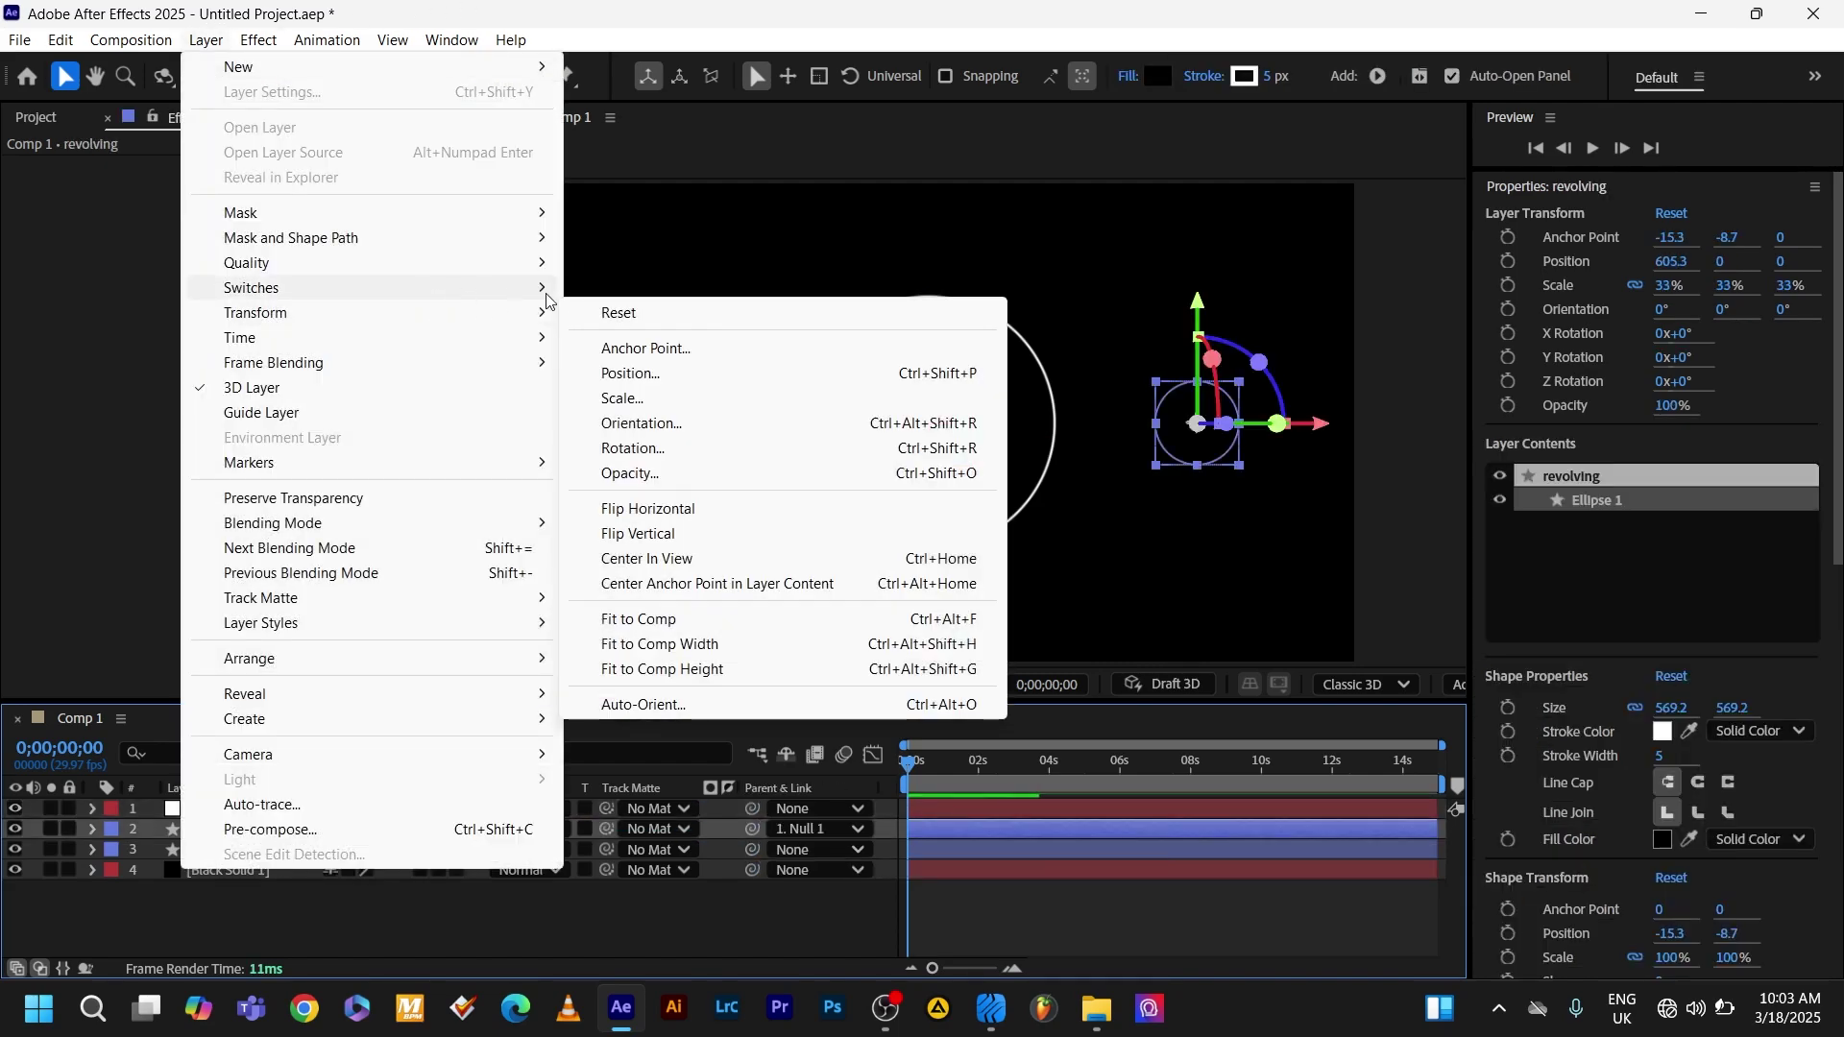
{"action": "left_click", "coordinate": [643, 704]}
{"action": "left_click", "coordinate": [711, 511]}
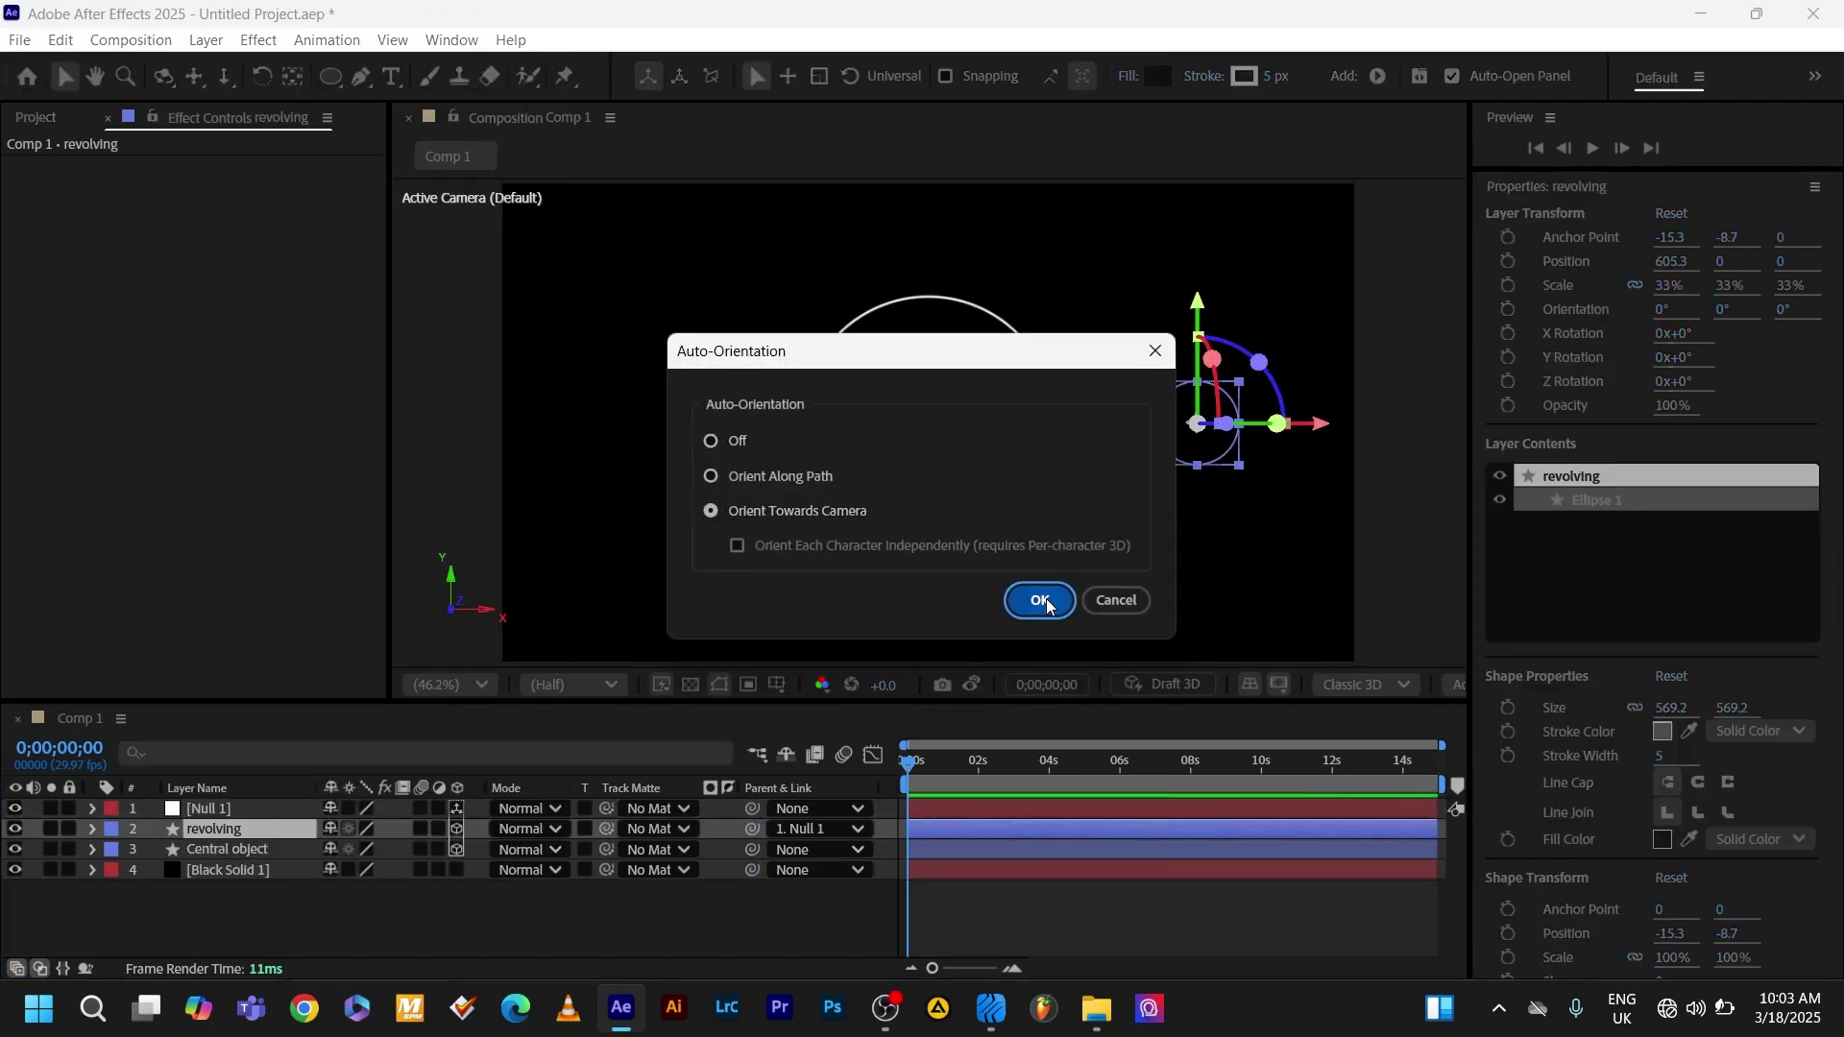
{"action": "left_click", "coordinate": [1042, 602]}
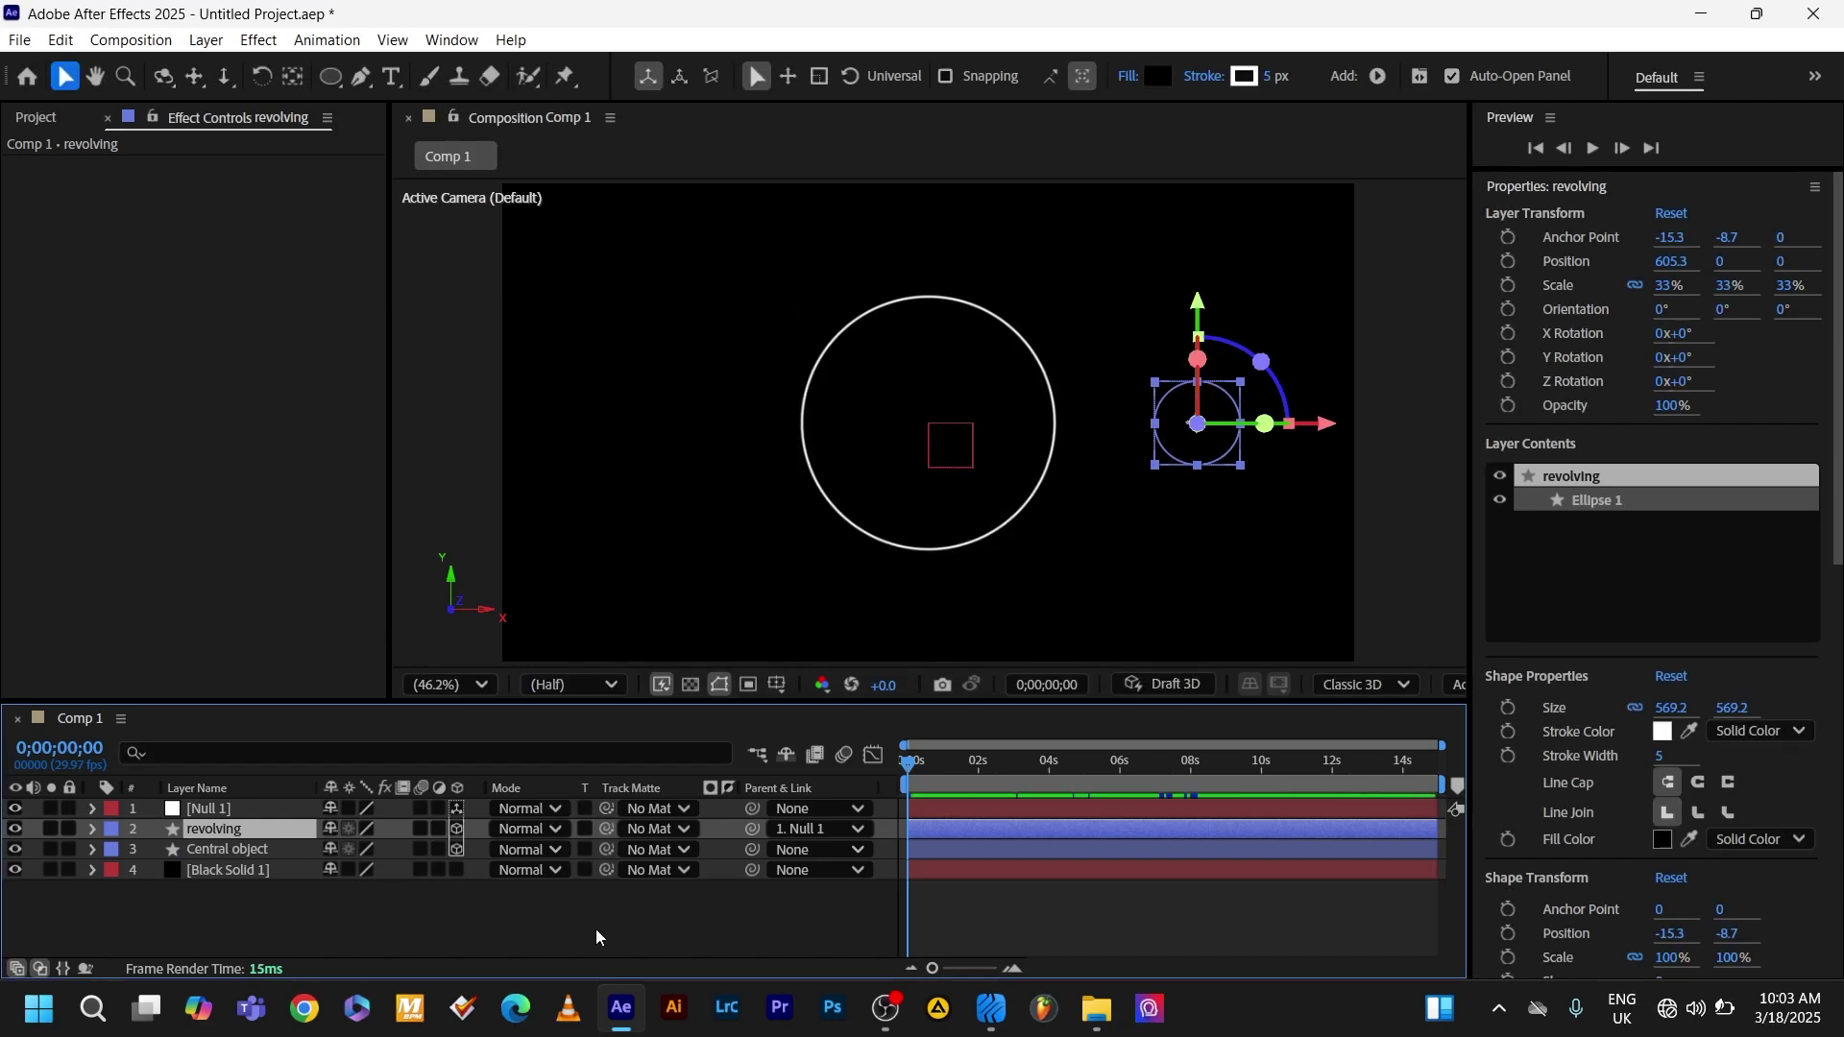
{"action": "key", "text": "space"}
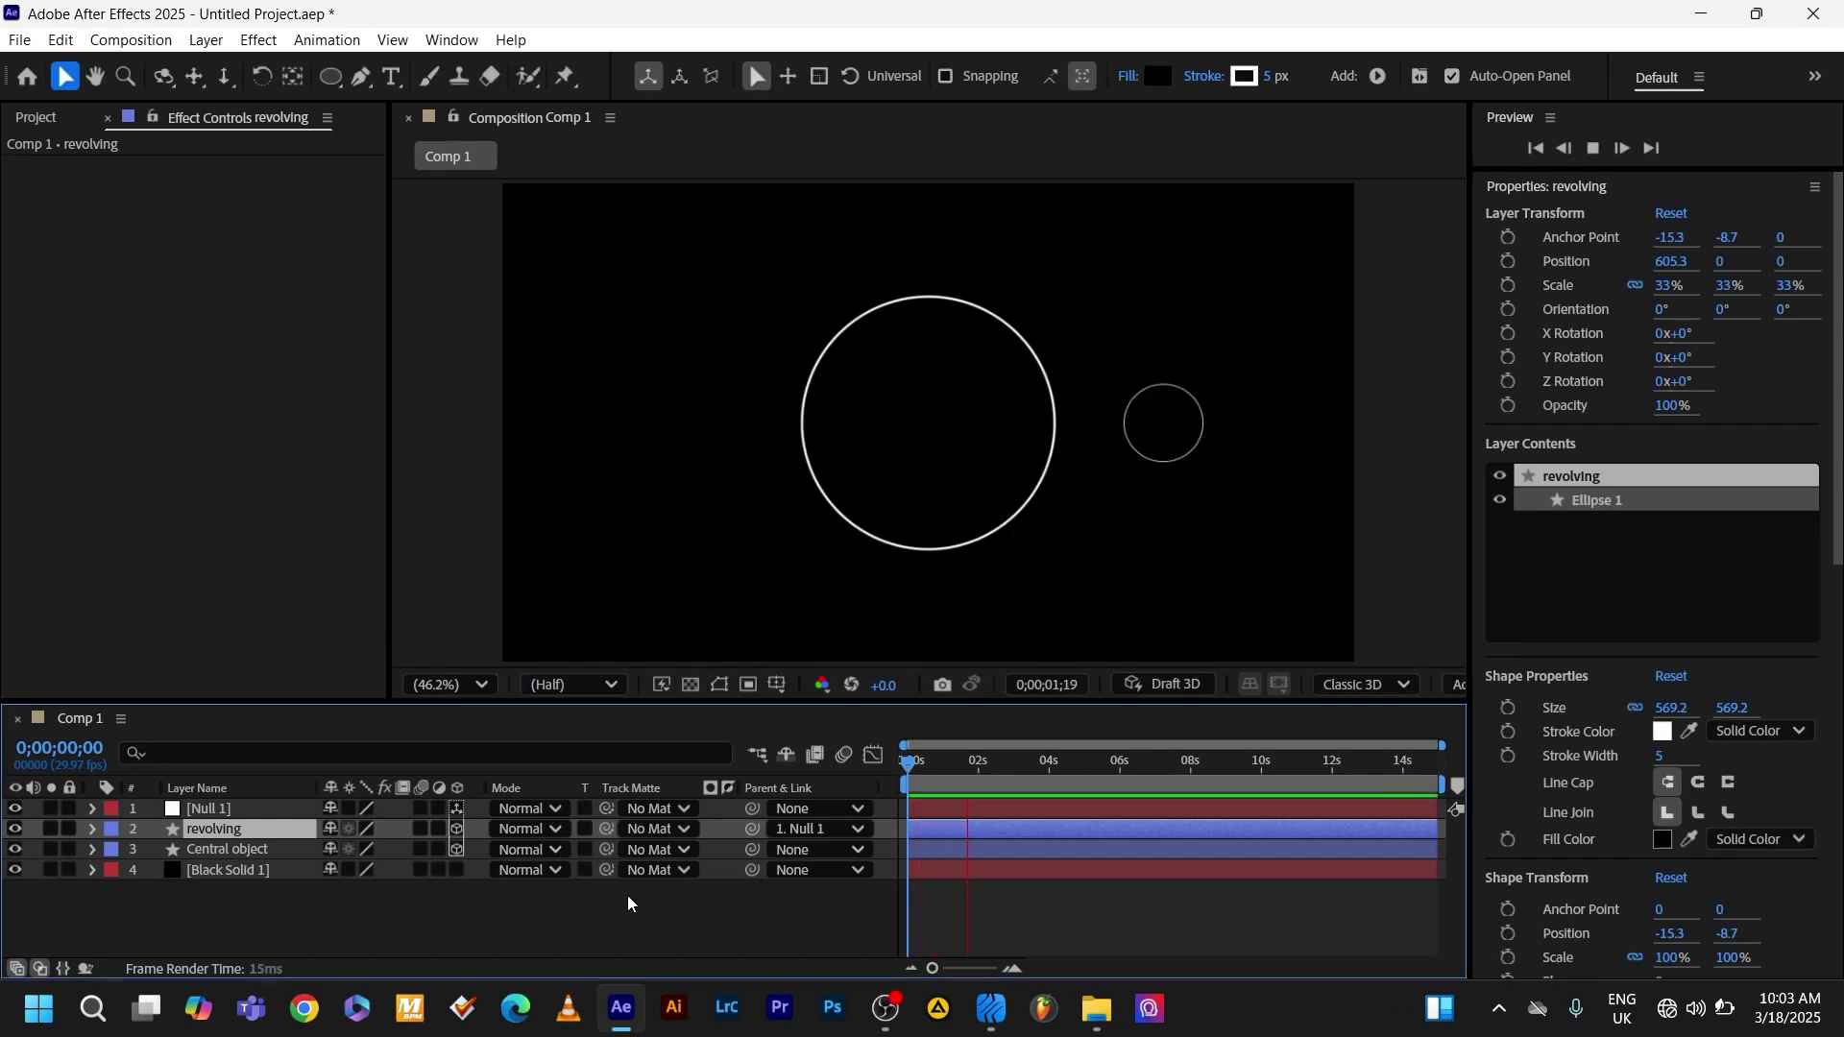
{"action": "key", "text": "space"}
Draw an orbital path circle around the rings, centre its anchor, and set X Rotation to 90°
{"action": "key", "text": "q"}
{"action": "left_click", "coordinate": [713, 247]}
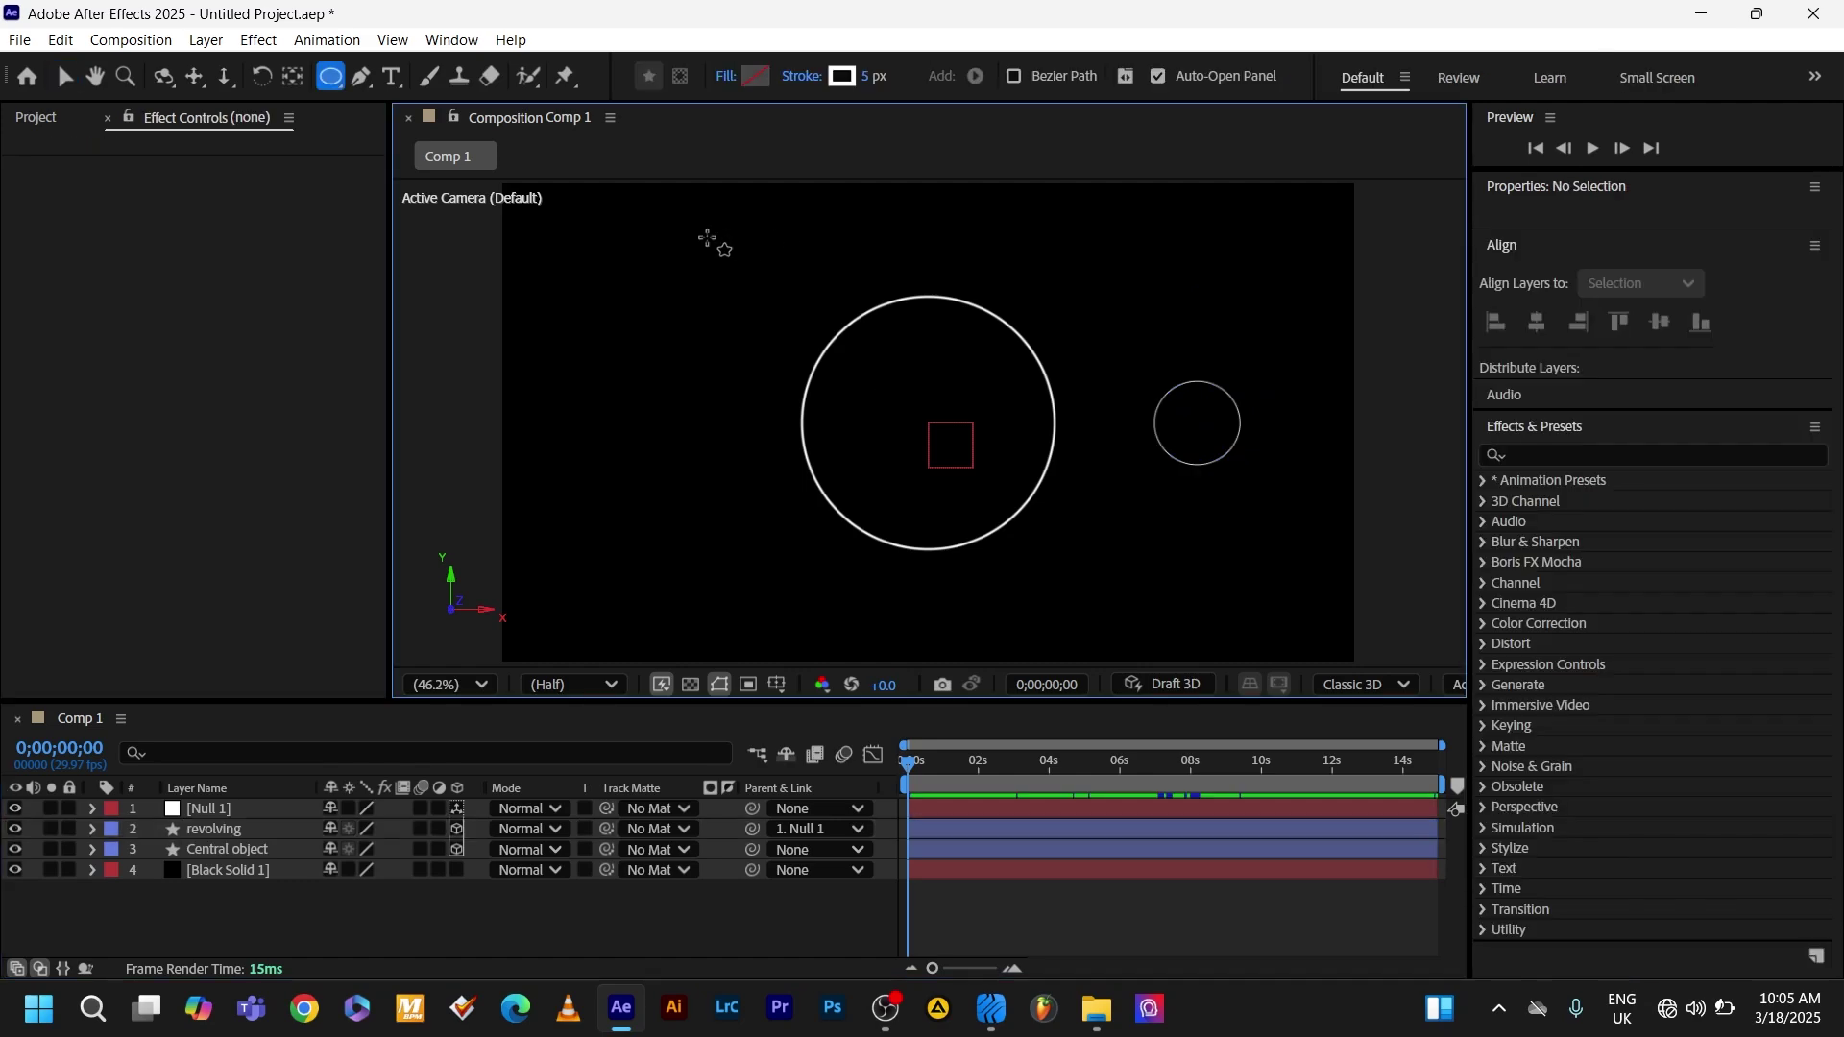
{"action": "left_click_drag", "start_coordinate": [695, 223], "coordinate": [1183, 423]}
{"action": "left_click", "coordinate": [205, 39]}
{"action": "mouse_move", "coordinate": [259, 320]}
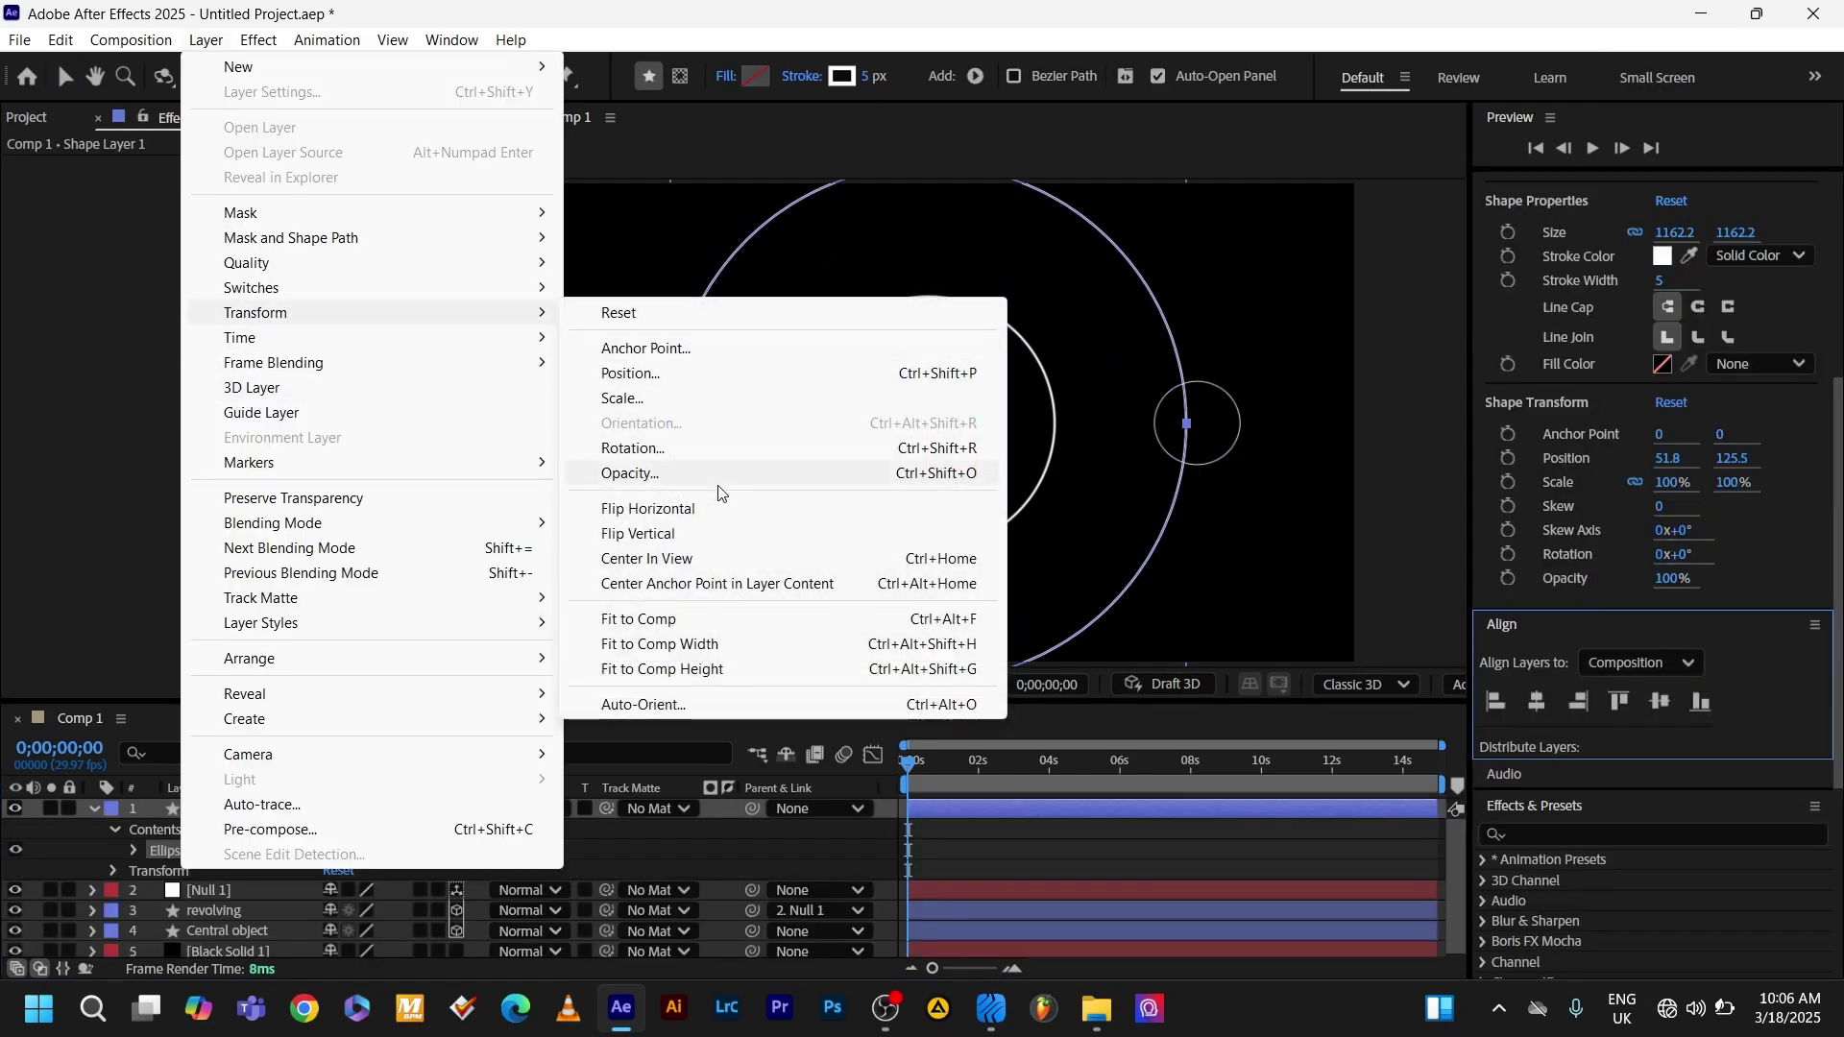
{"action": "left_click", "coordinate": [713, 582]}
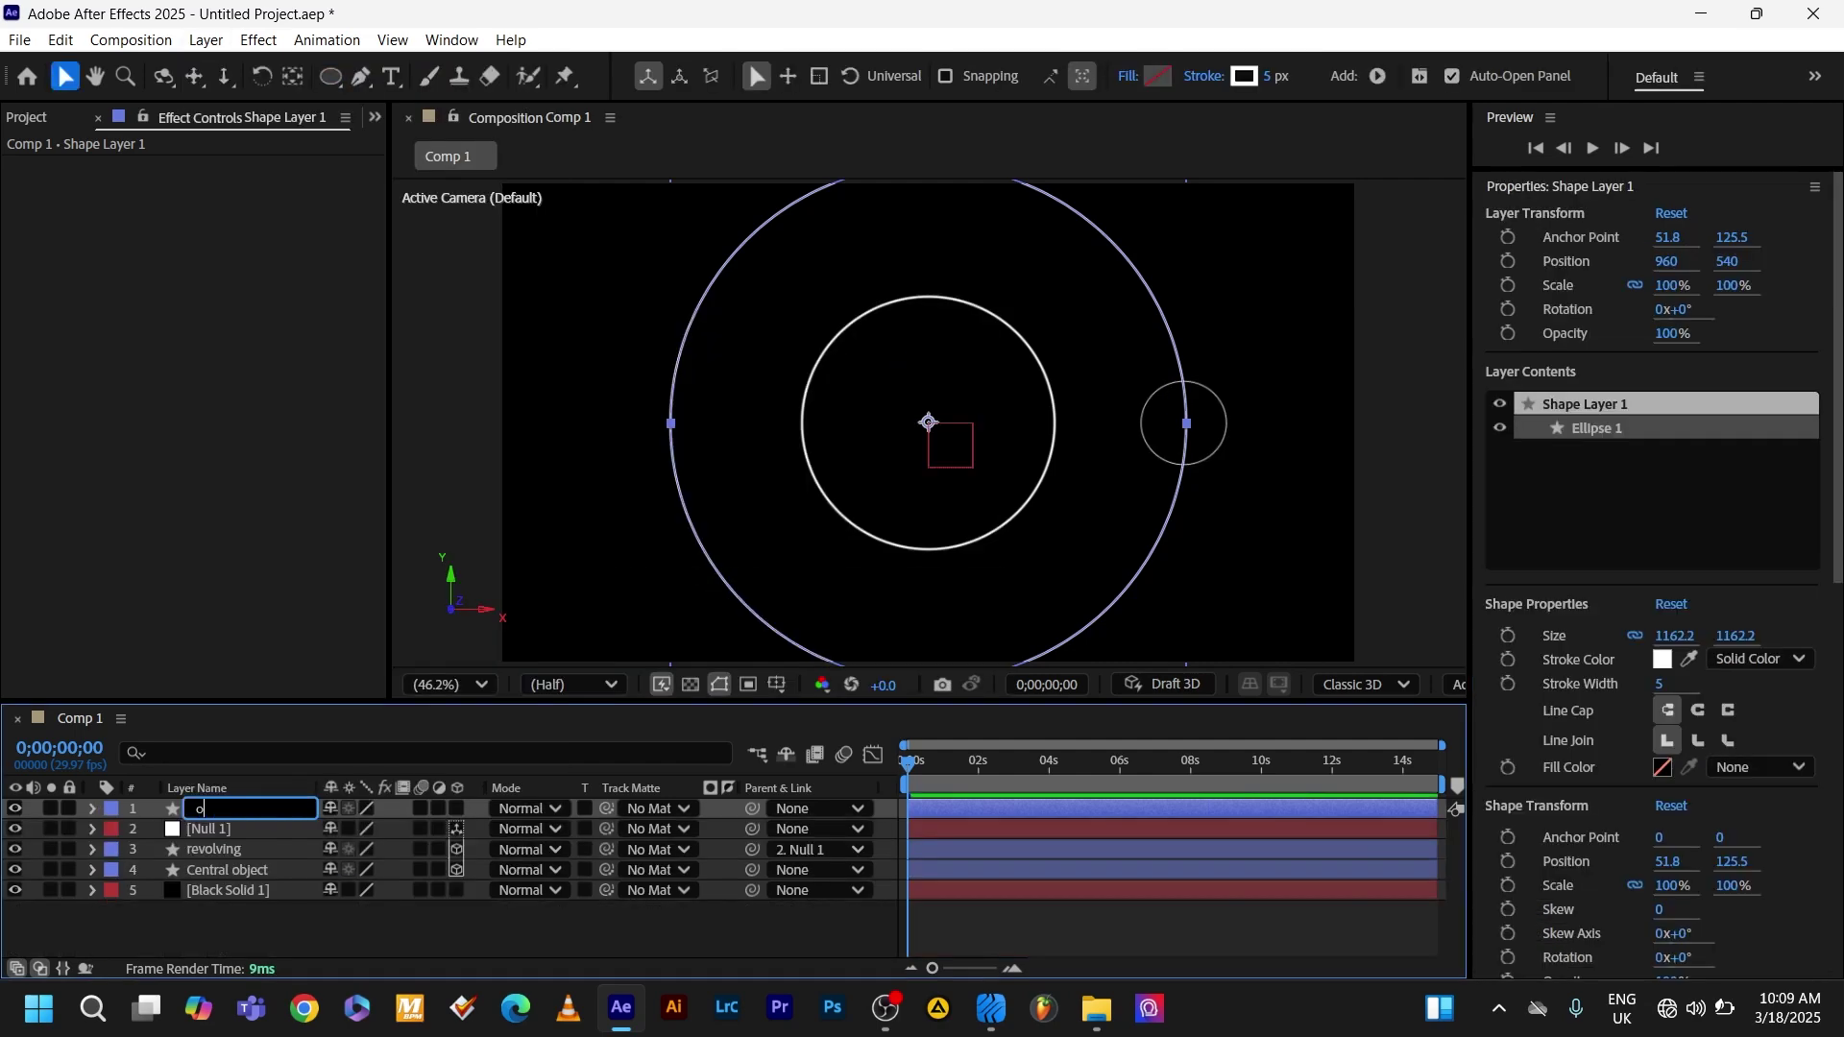
{"action": "key", "text": "Return"}
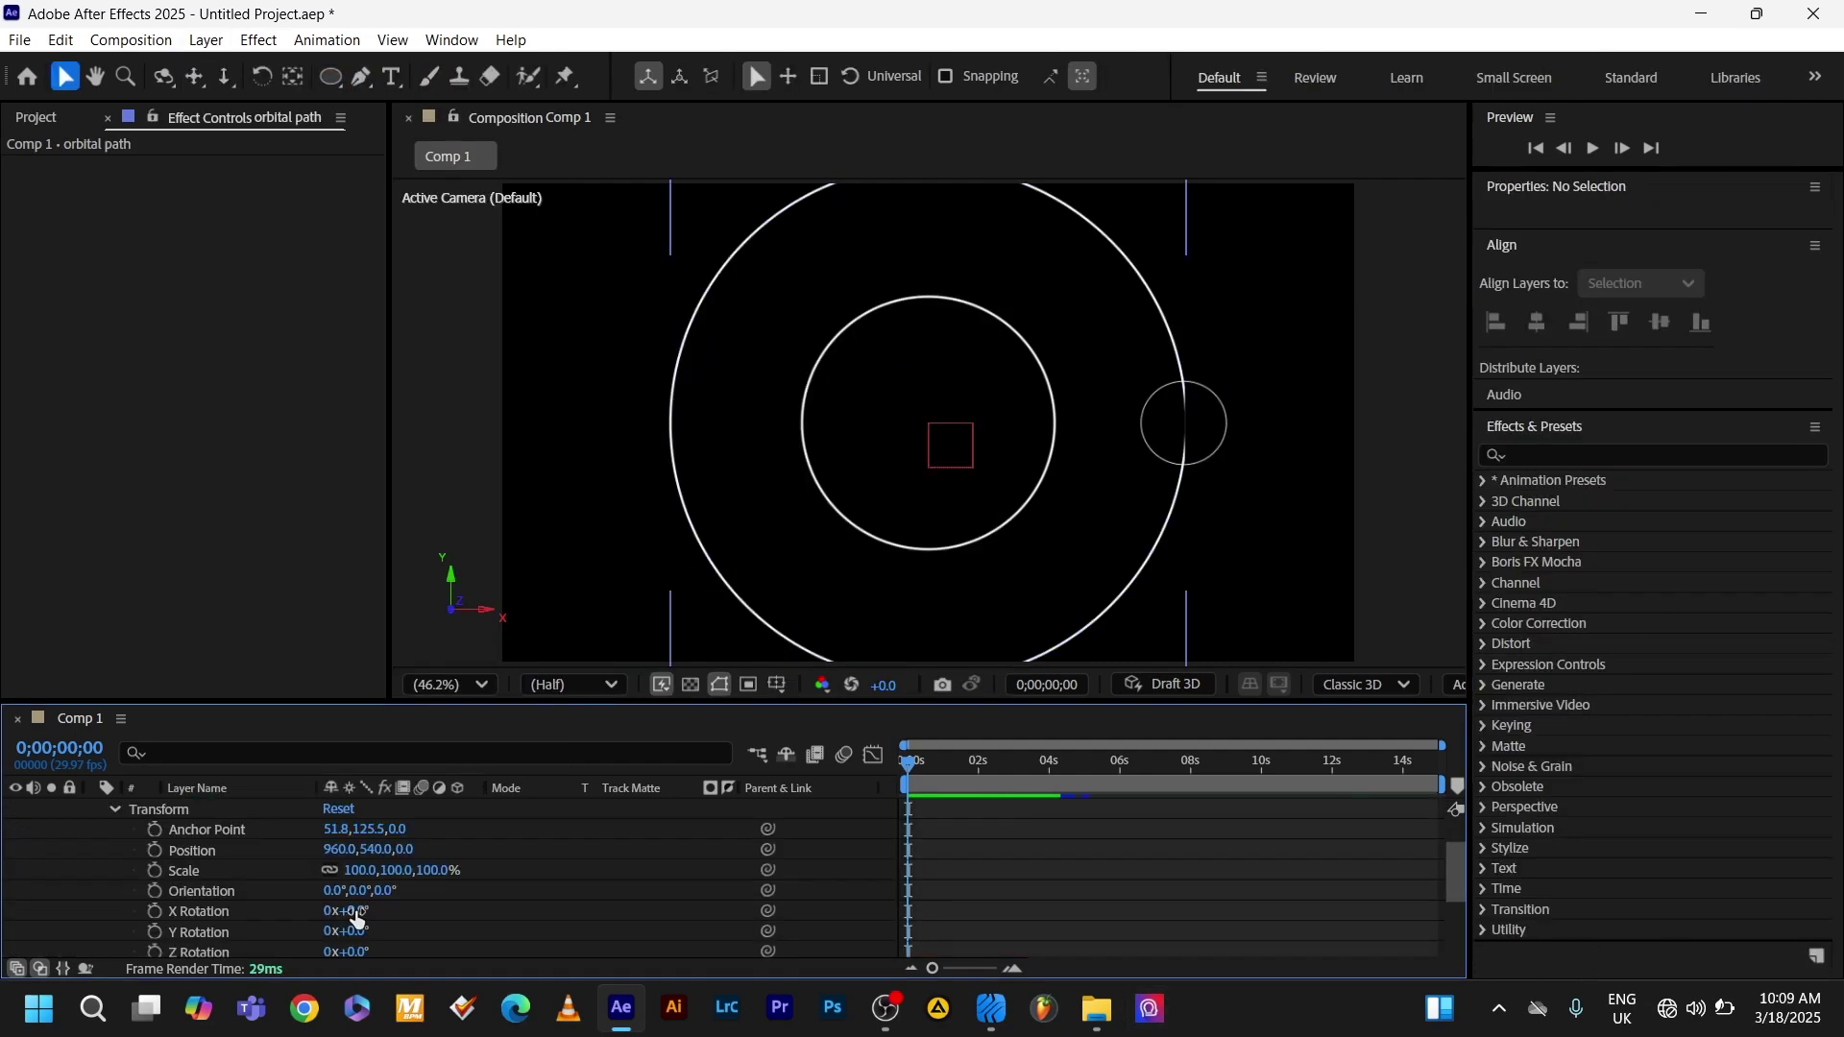
{"action": "left_click", "coordinate": [356, 909]}
{"action": "type", "text": "90"}
{"action": "key", "text": "Return"}
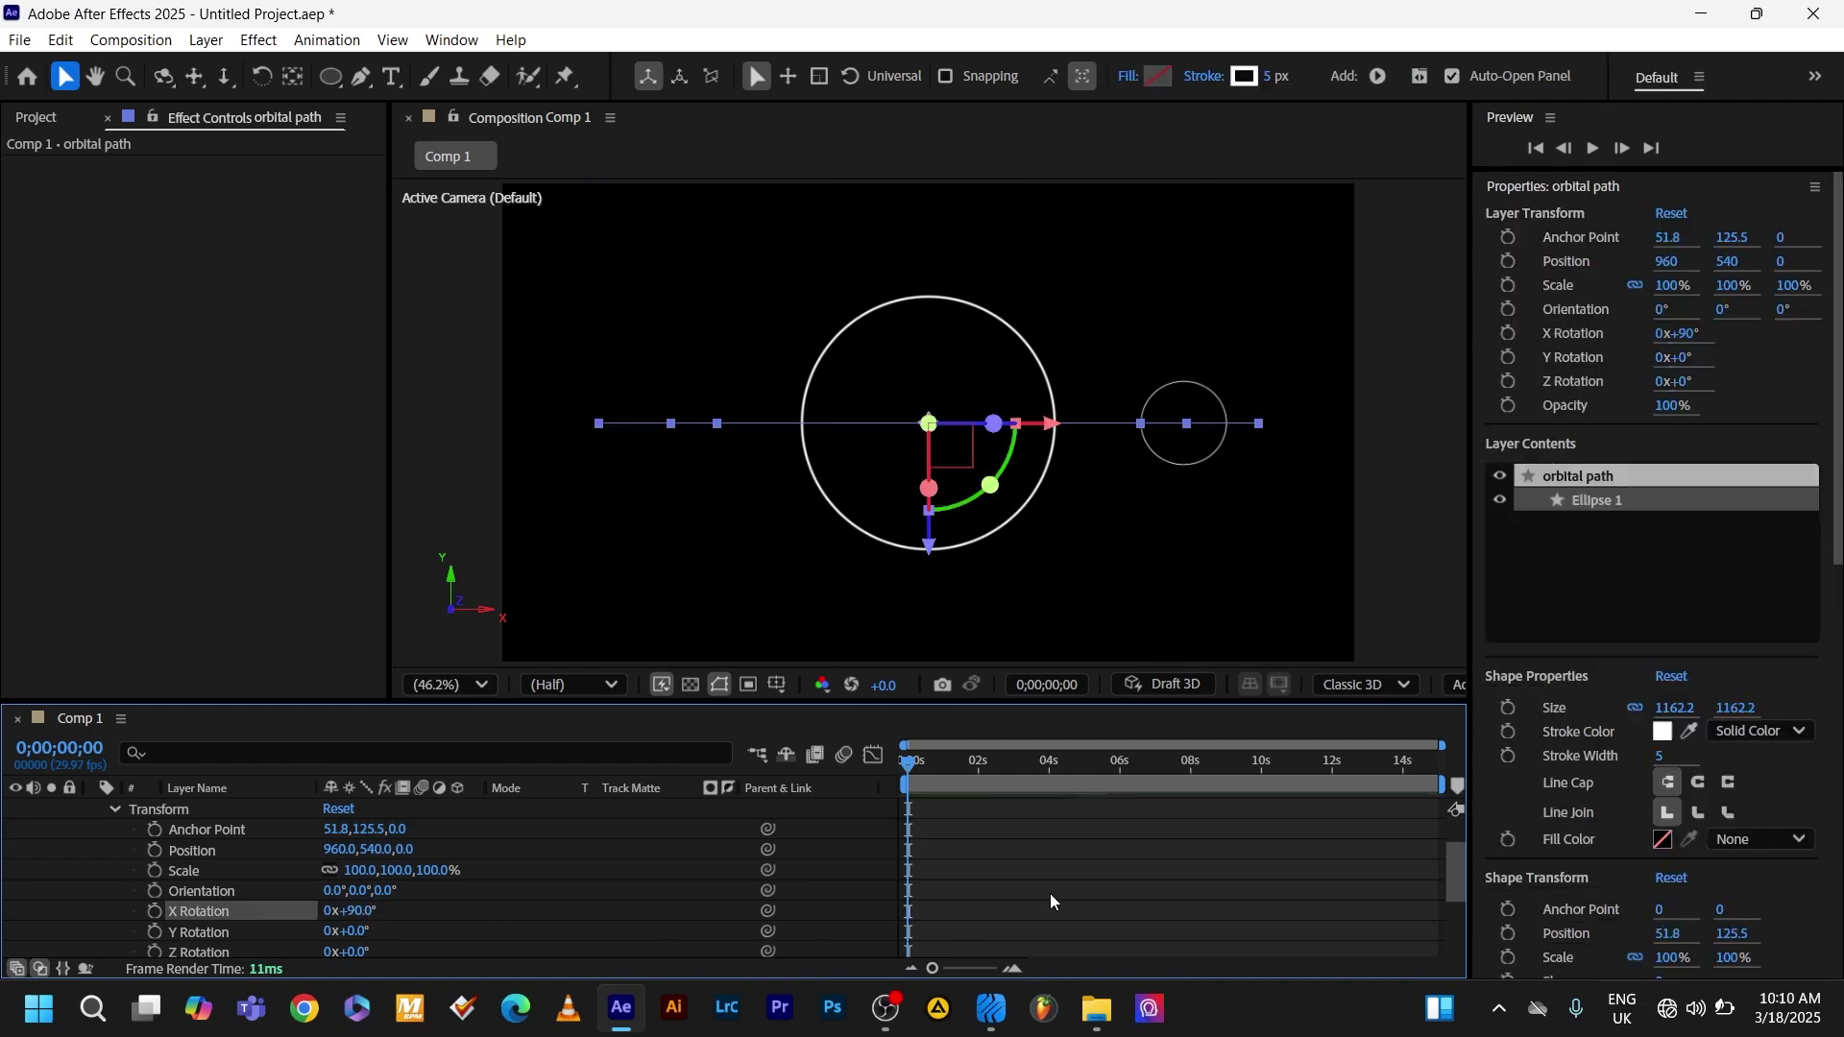
{"action": "left_click", "coordinate": [557, 941]}
Add Null 2 and parent the orbital path and Null 1 to it
{"action": "right_click", "coordinate": [557, 942]}
{"action": "right_click", "coordinate": [487, 940]}
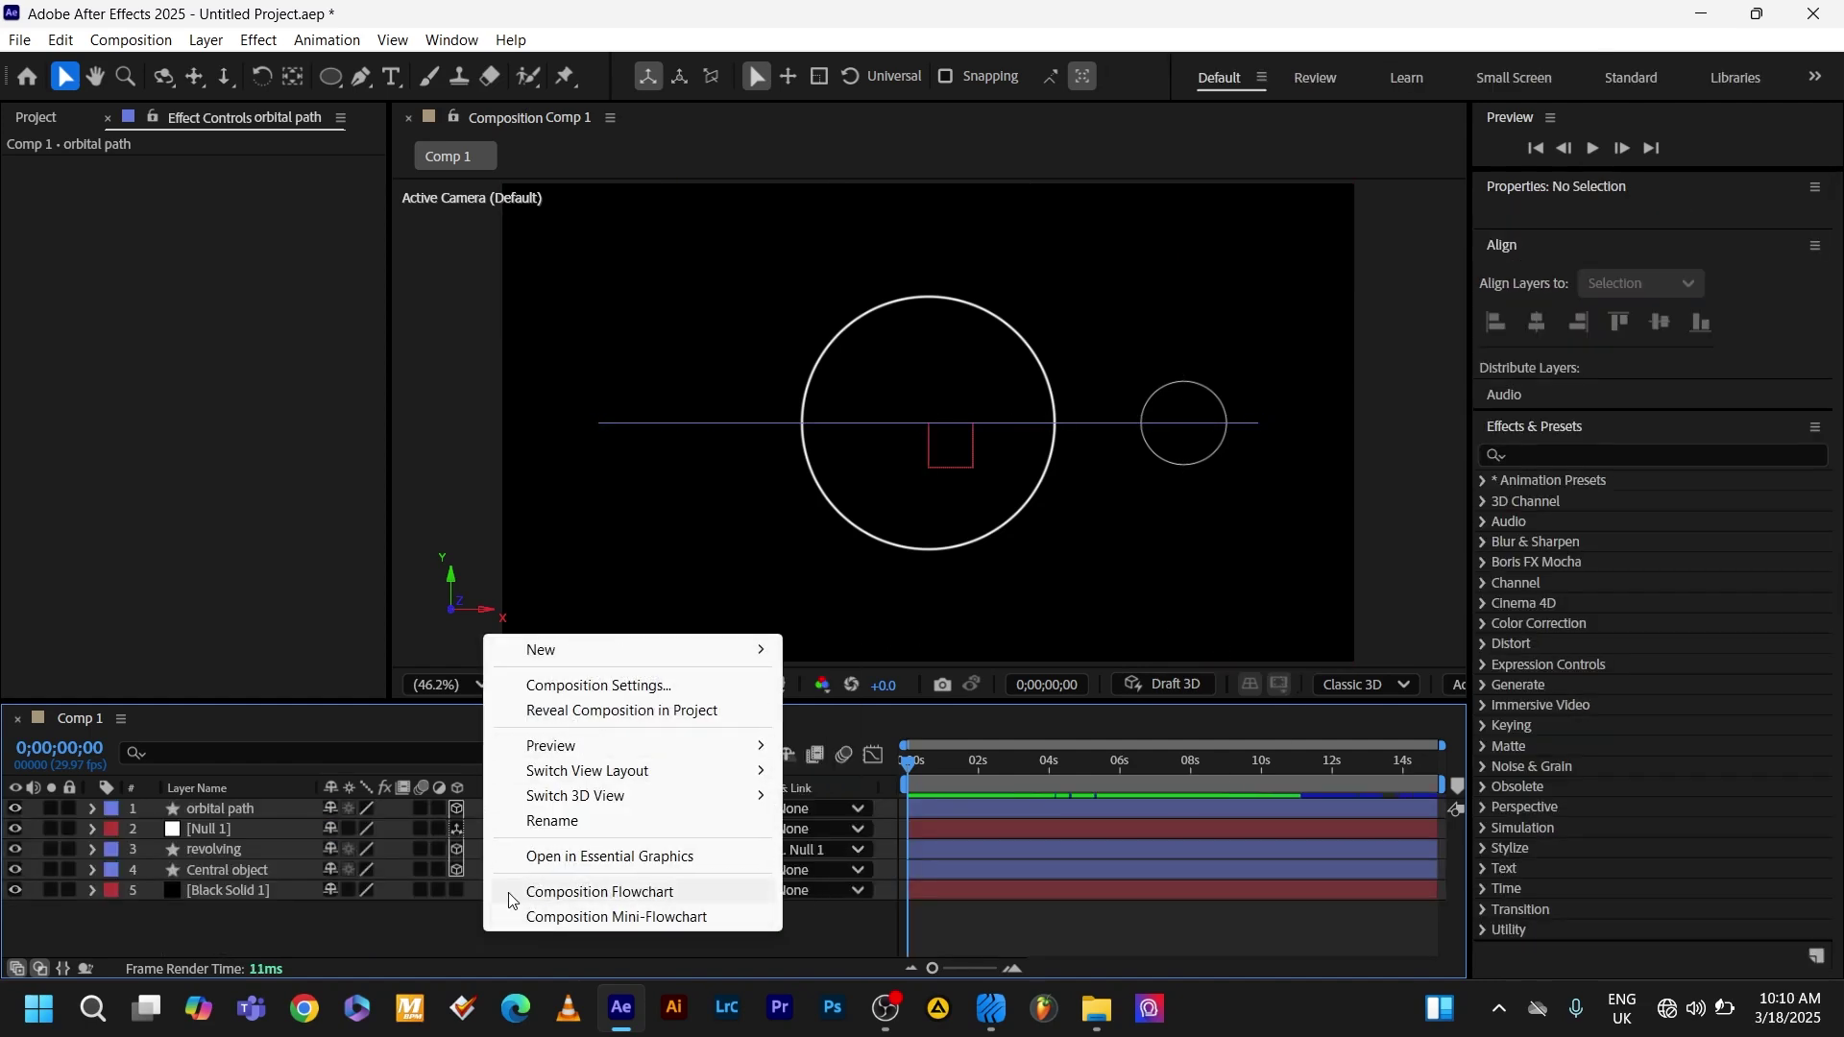
{"action": "mouse_move", "coordinate": [672, 650]}
{"action": "left_click", "coordinate": [857, 786]}
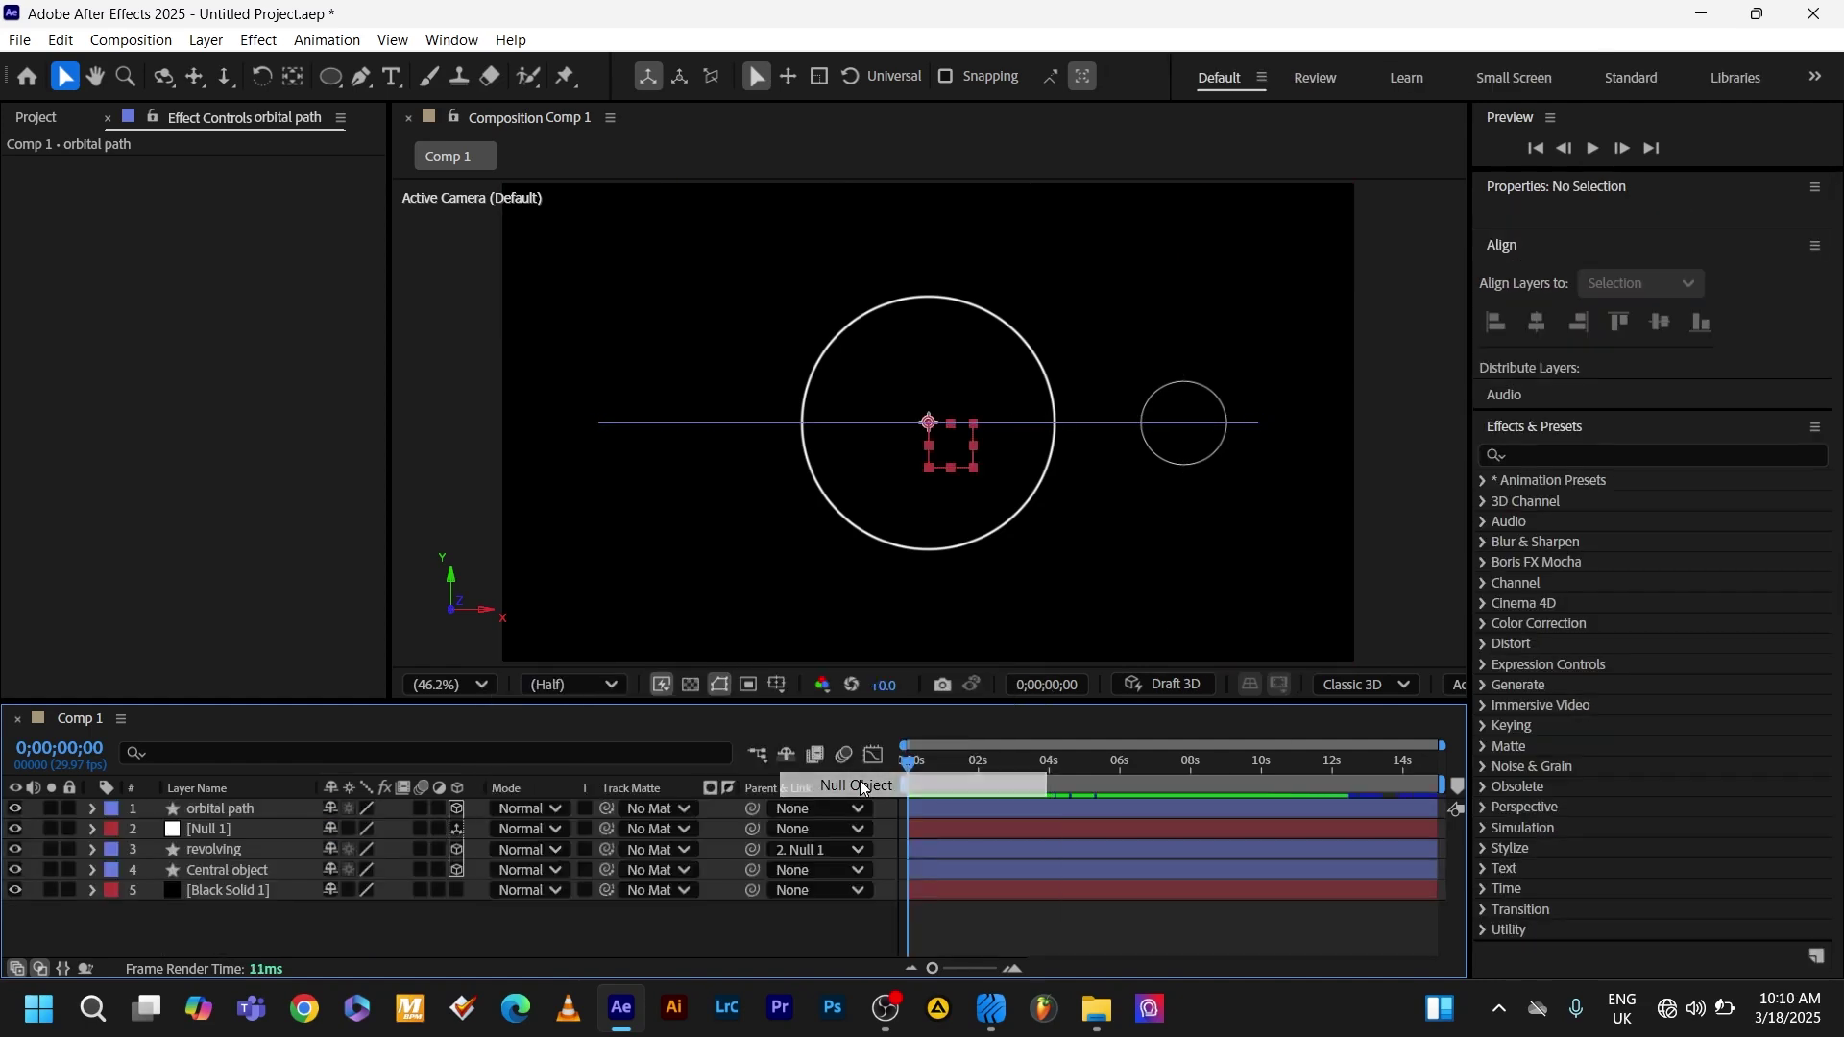
{"action": "left_click", "coordinate": [276, 830]}
{"action": "left_click", "coordinate": [249, 850], "text": "ctrl"}
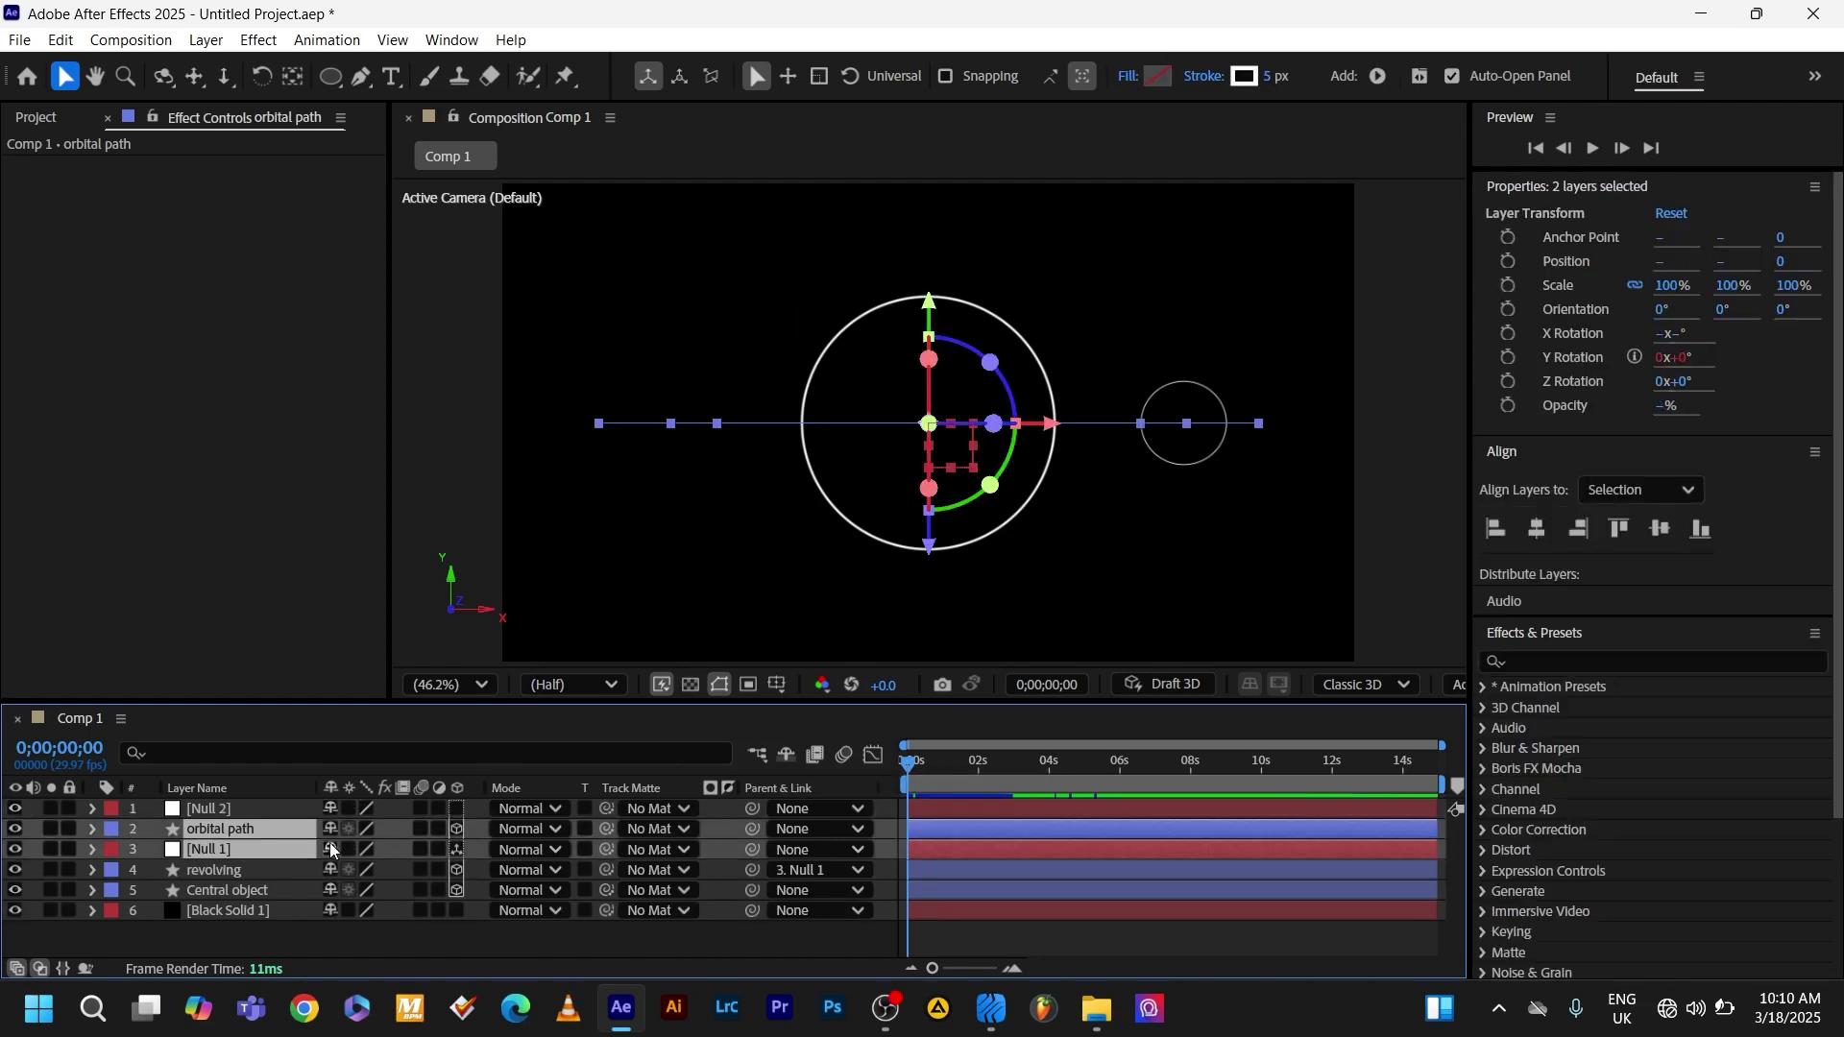
{"action": "left_click_drag", "start_coordinate": [752, 829], "coordinate": [244, 810]}
{"action": "left_click", "coordinate": [458, 808]}
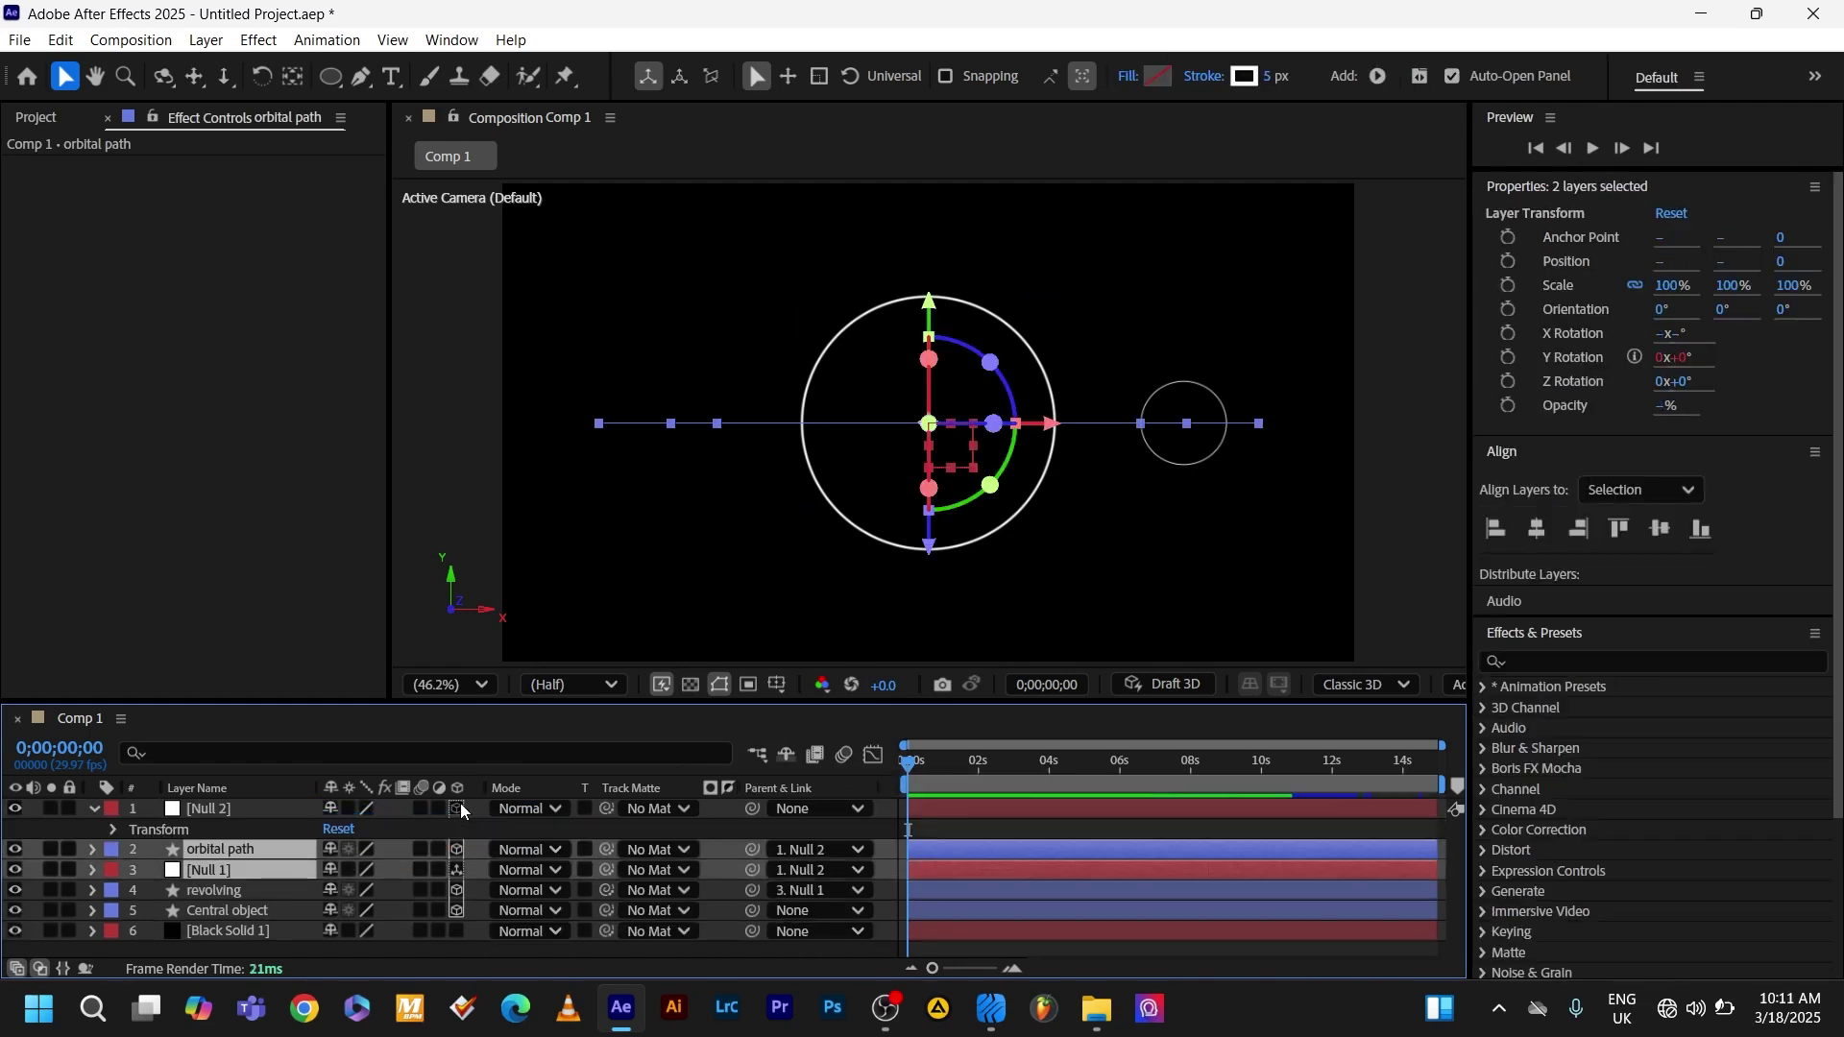
Tilt Null 2 to 21° X Rotation and give its Z Rotation a time-based expression
{"action": "left_click", "coordinate": [112, 829]}
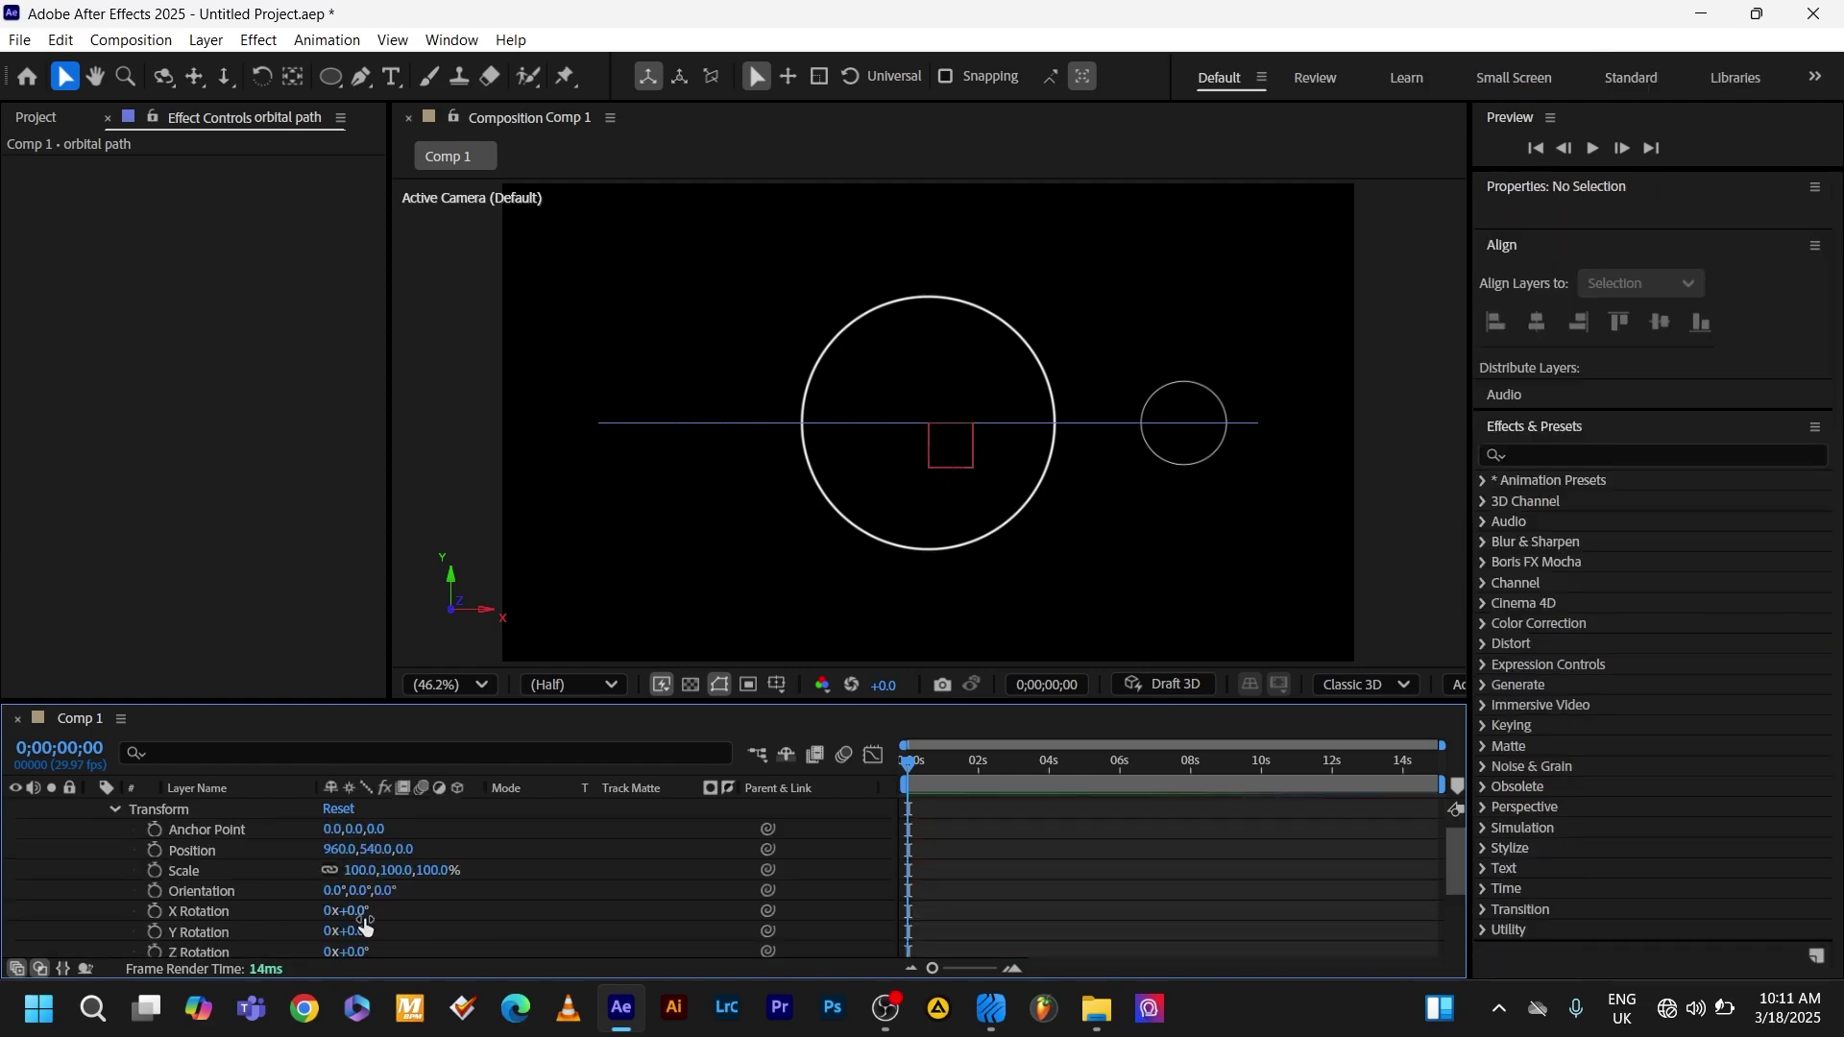
{"action": "left_click_drag", "start_coordinate": [362, 911], "coordinate": [383, 911]}
{"action": "scroll", "coordinate": [168, 912], "scroll_direction": "down", "scroll_amount": 1}
{"action": "left_click", "coordinate": [154, 893], "text": "alt"}
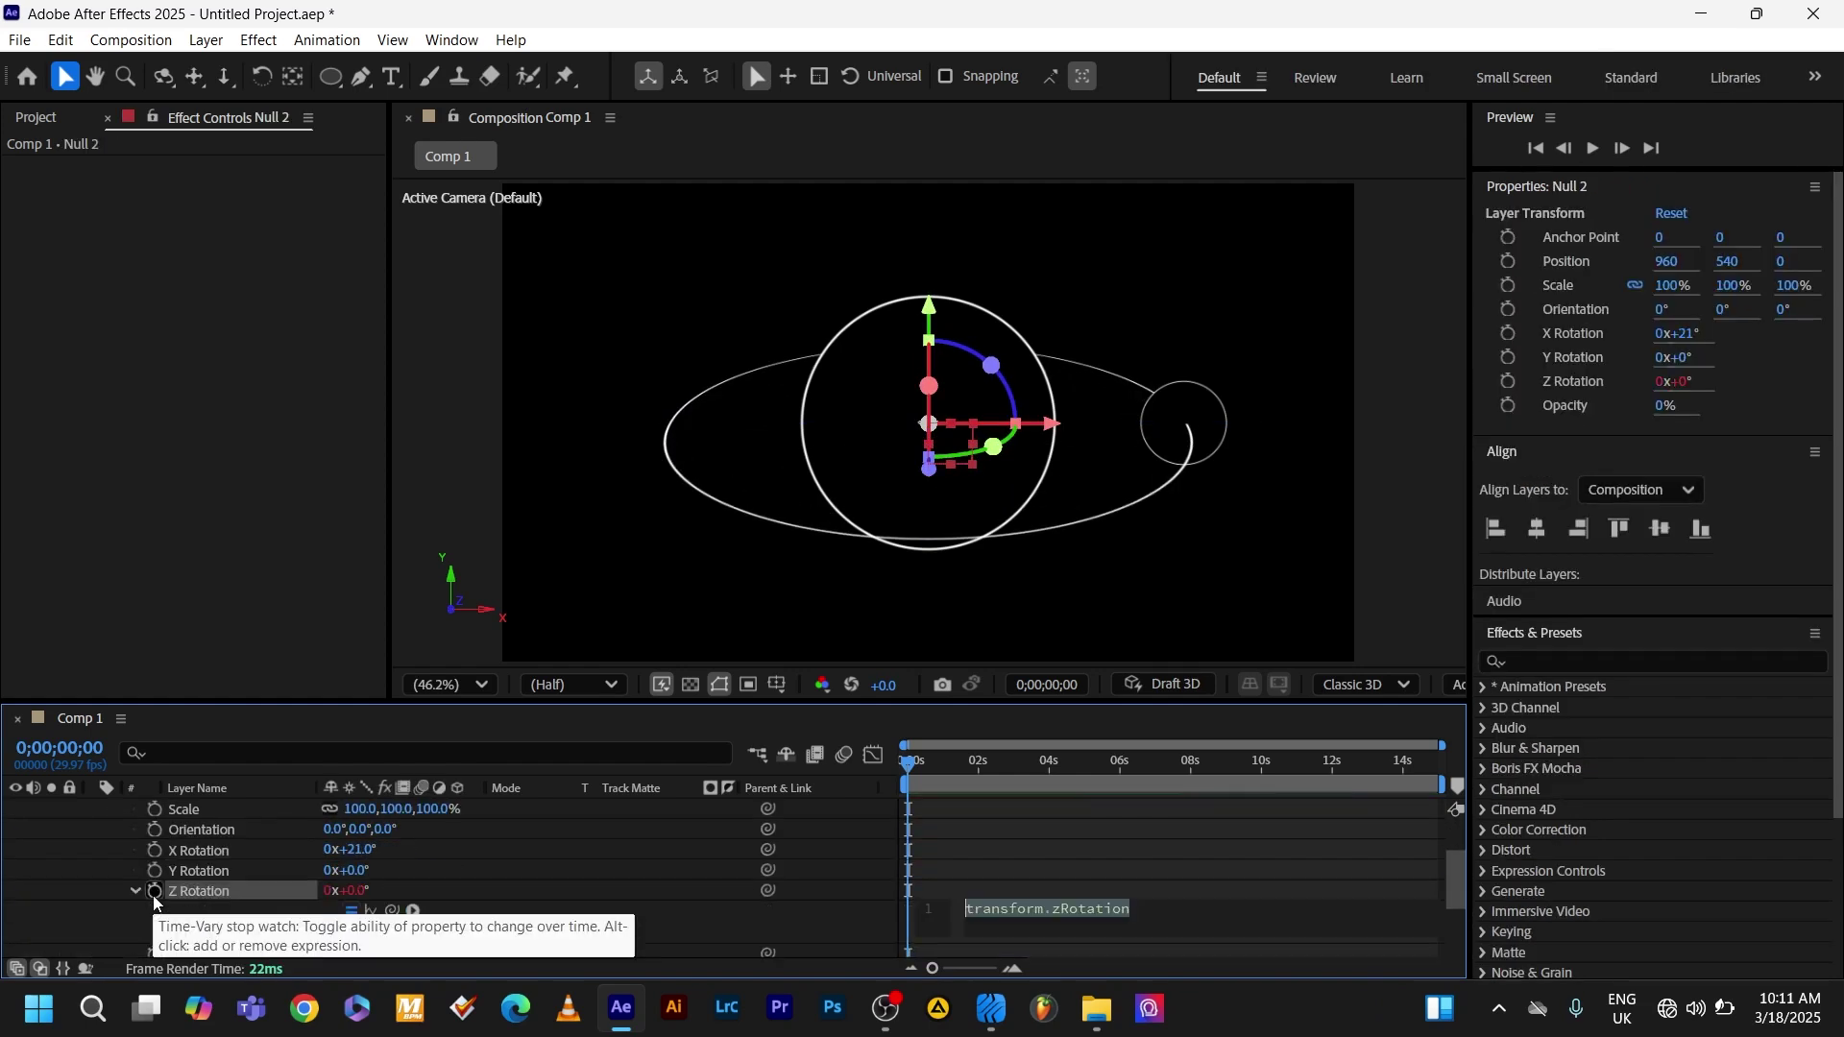
{"action": "type", "text": "time"}
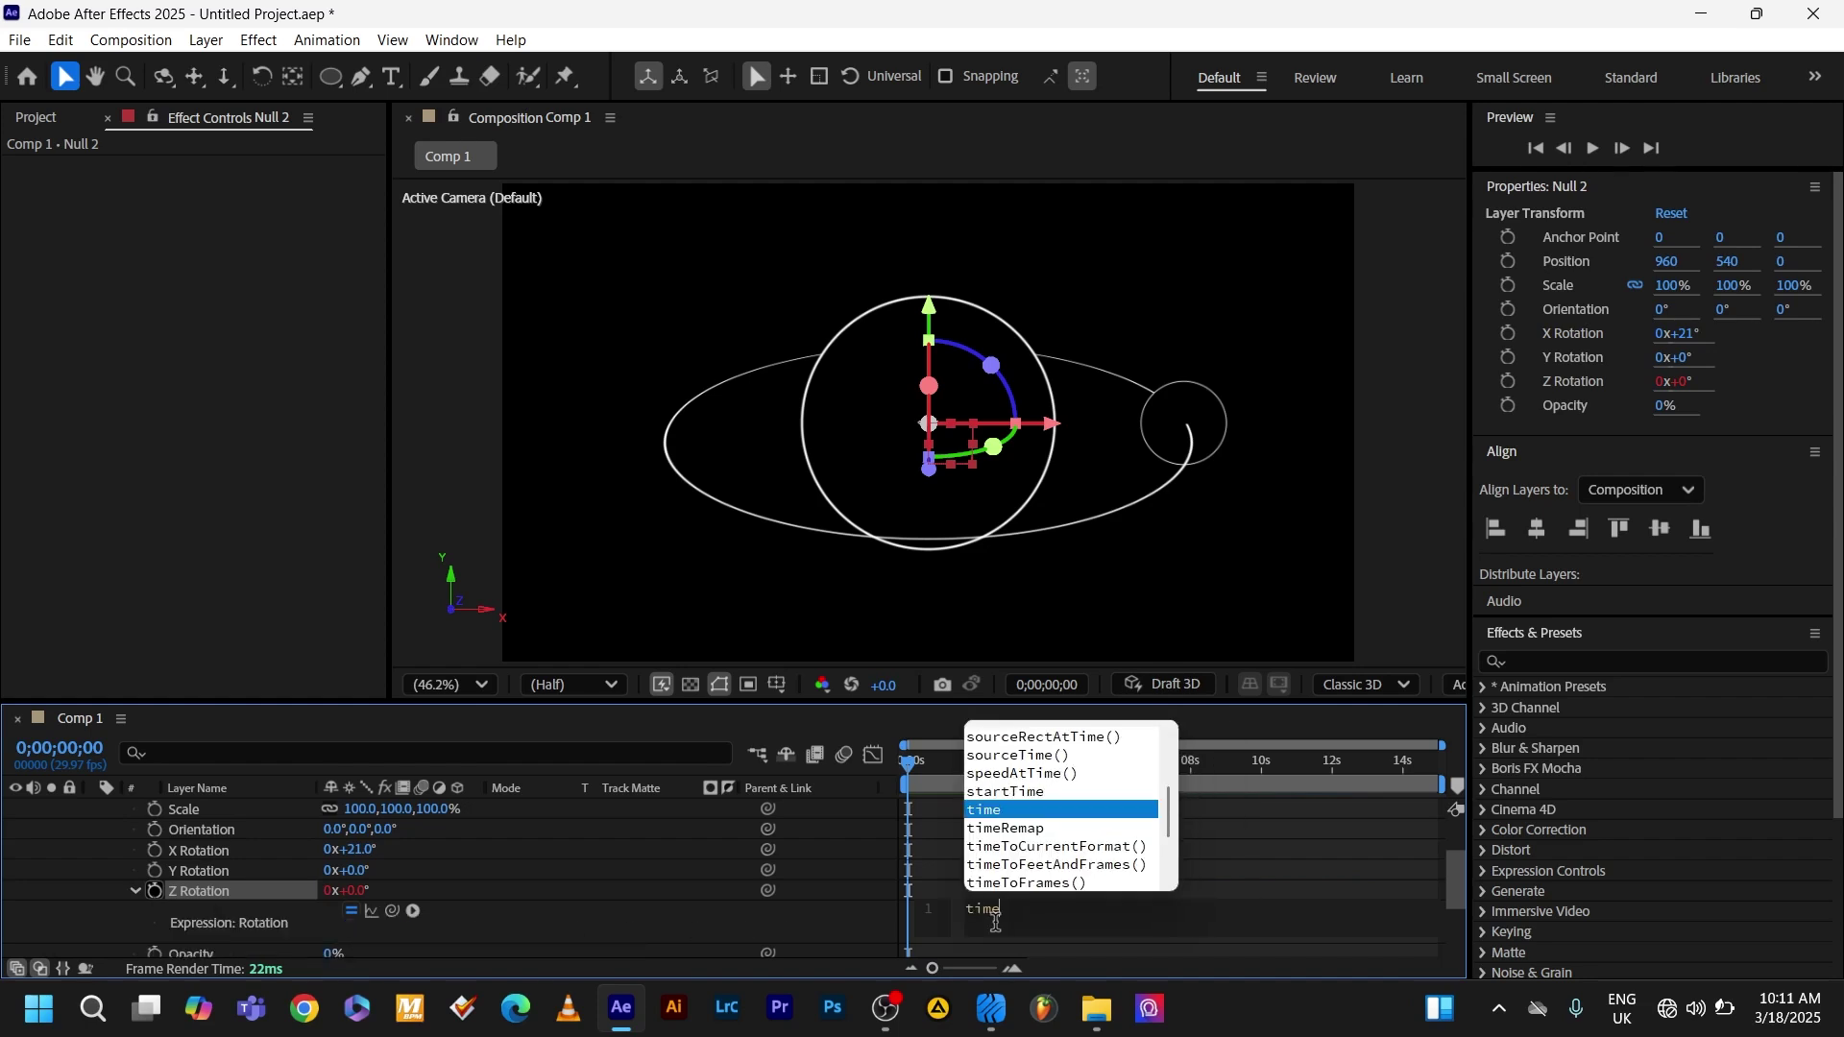
{"action": "type", "text": "*"}
{"action": "left_click", "coordinate": [1087, 763]}
{"action": "key", "text": "space"}
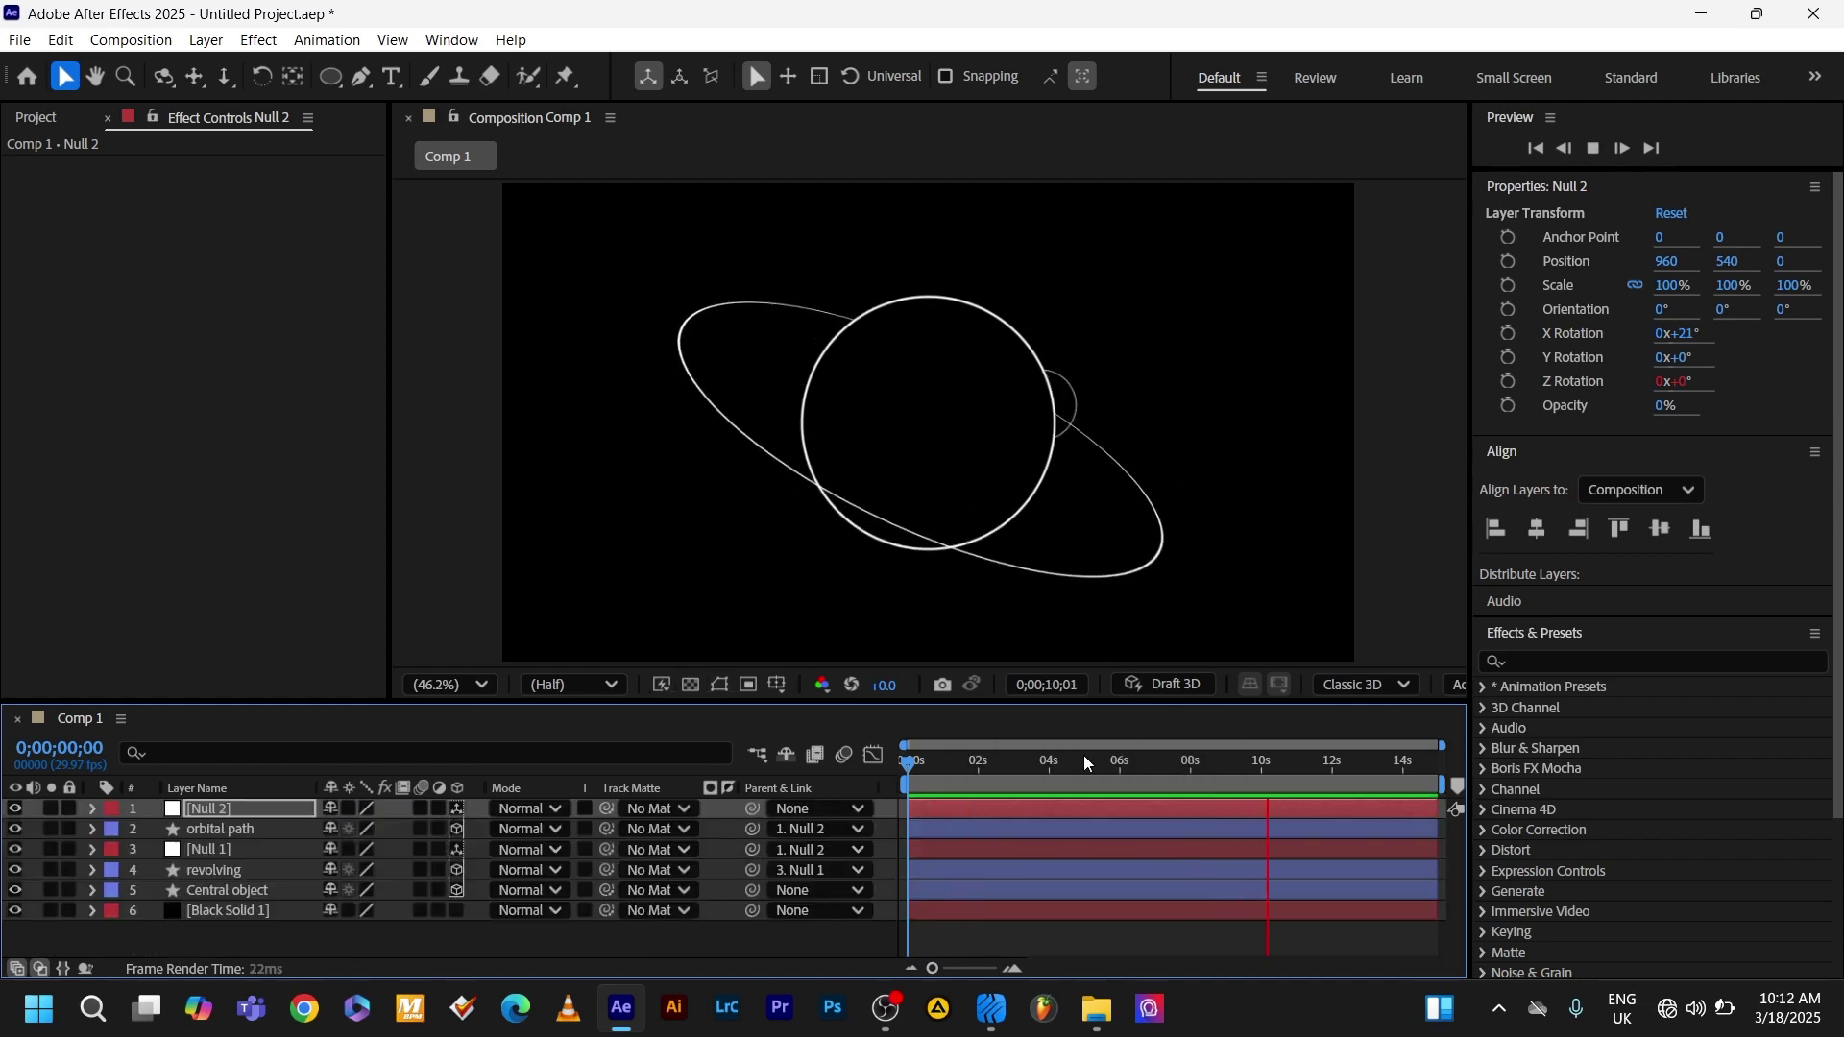
{"action": "key", "text": "space"}
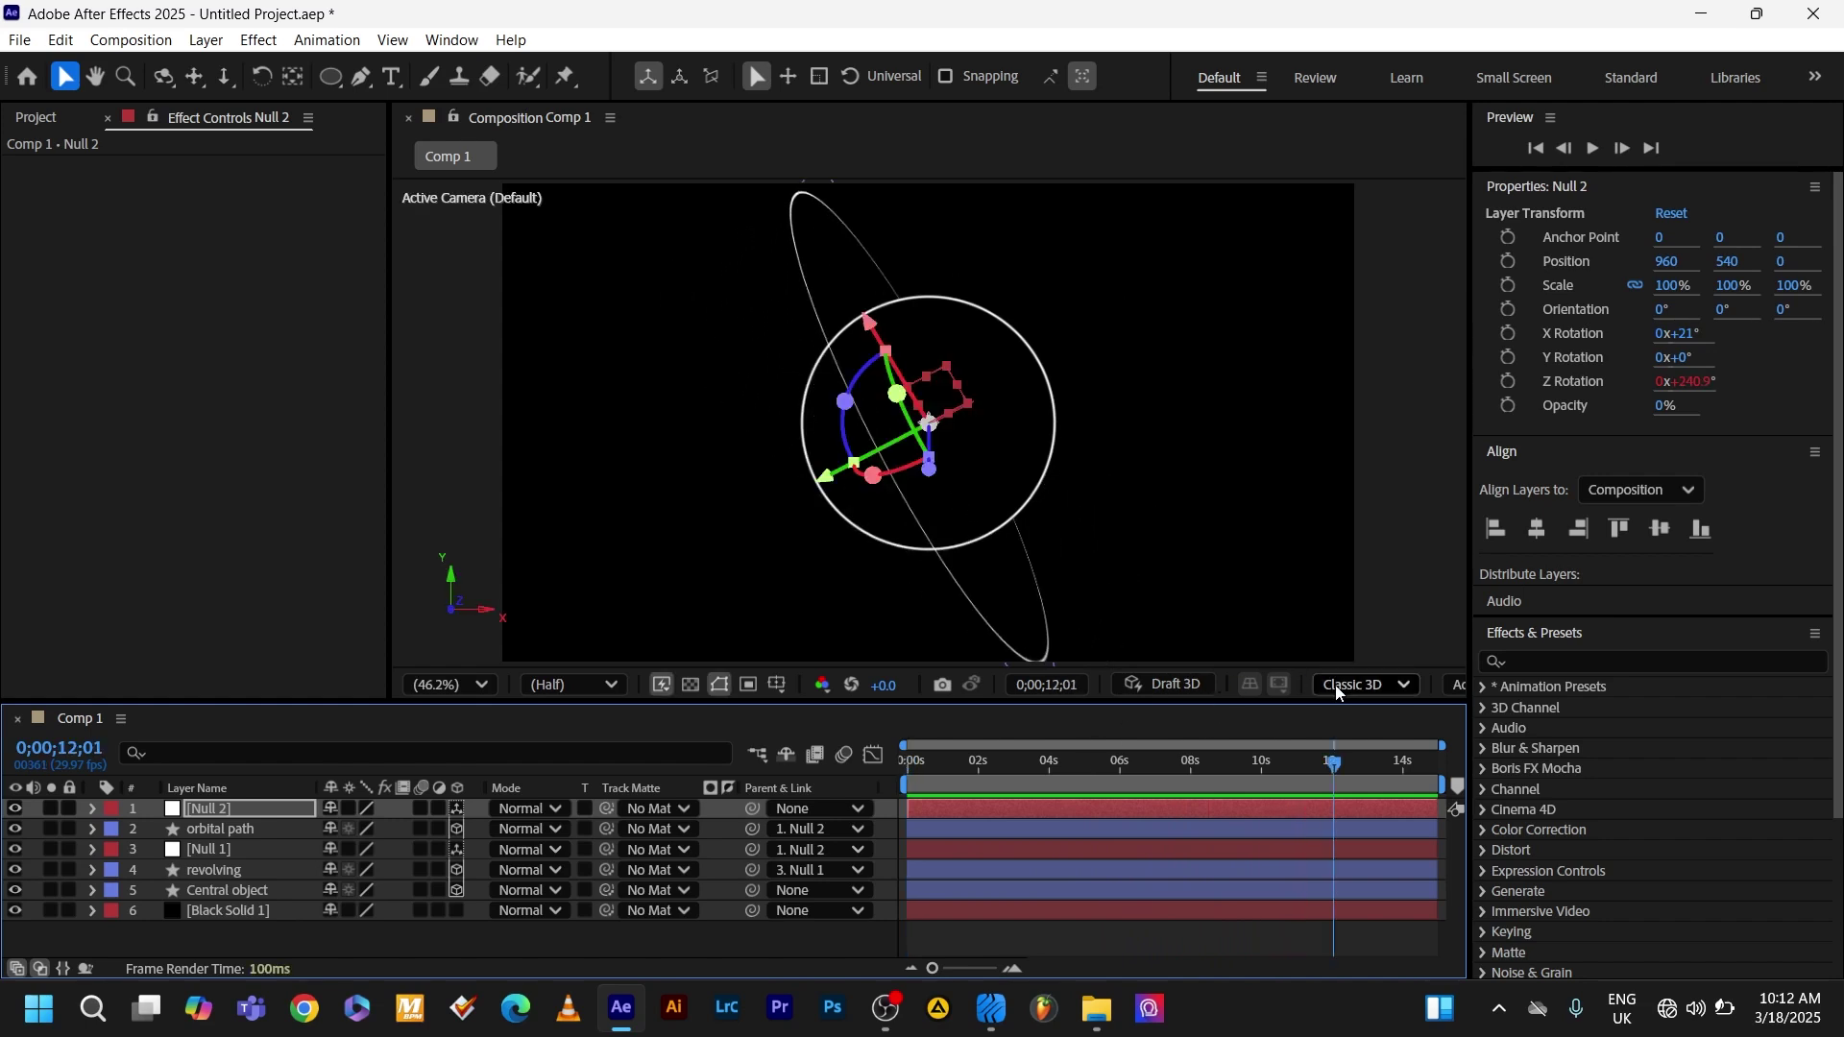
Set orbital path's track matte to the revolving layer, inverted, and make the moon visible again
{"action": "left_click", "coordinate": [659, 829]}
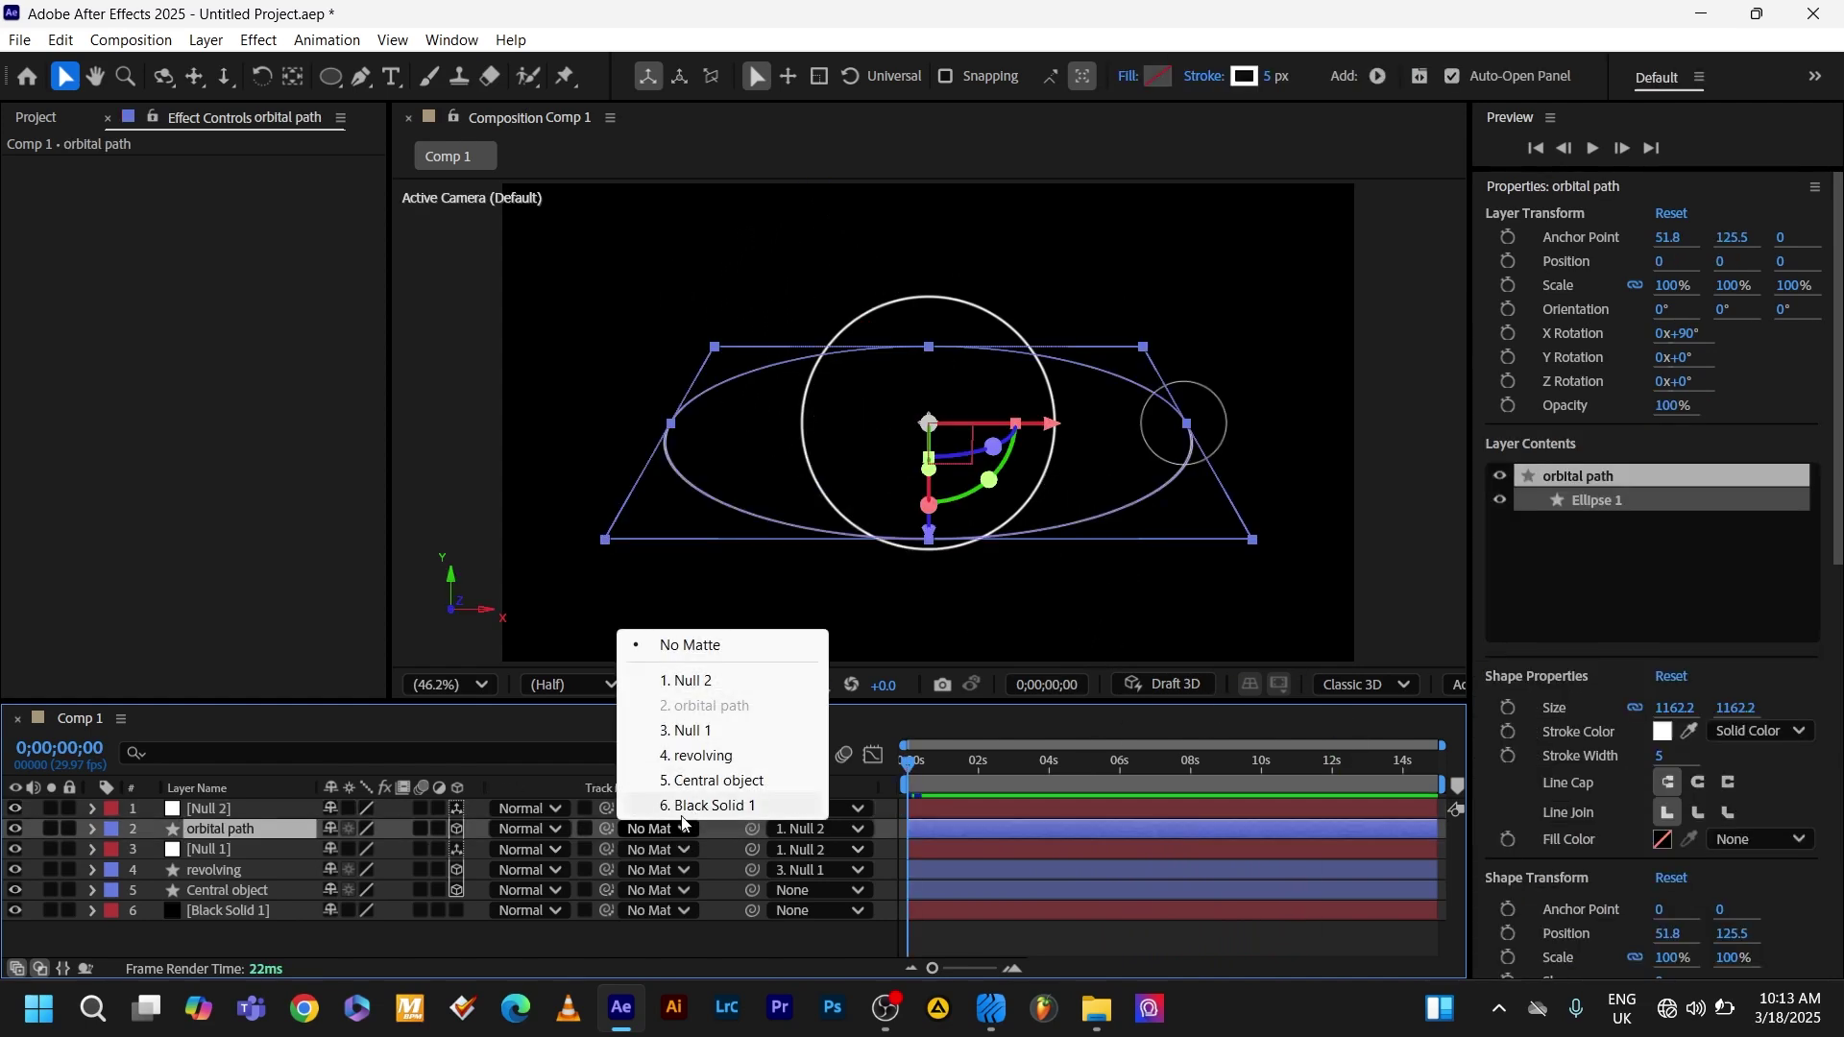
{"action": "left_click", "coordinate": [694, 756]}
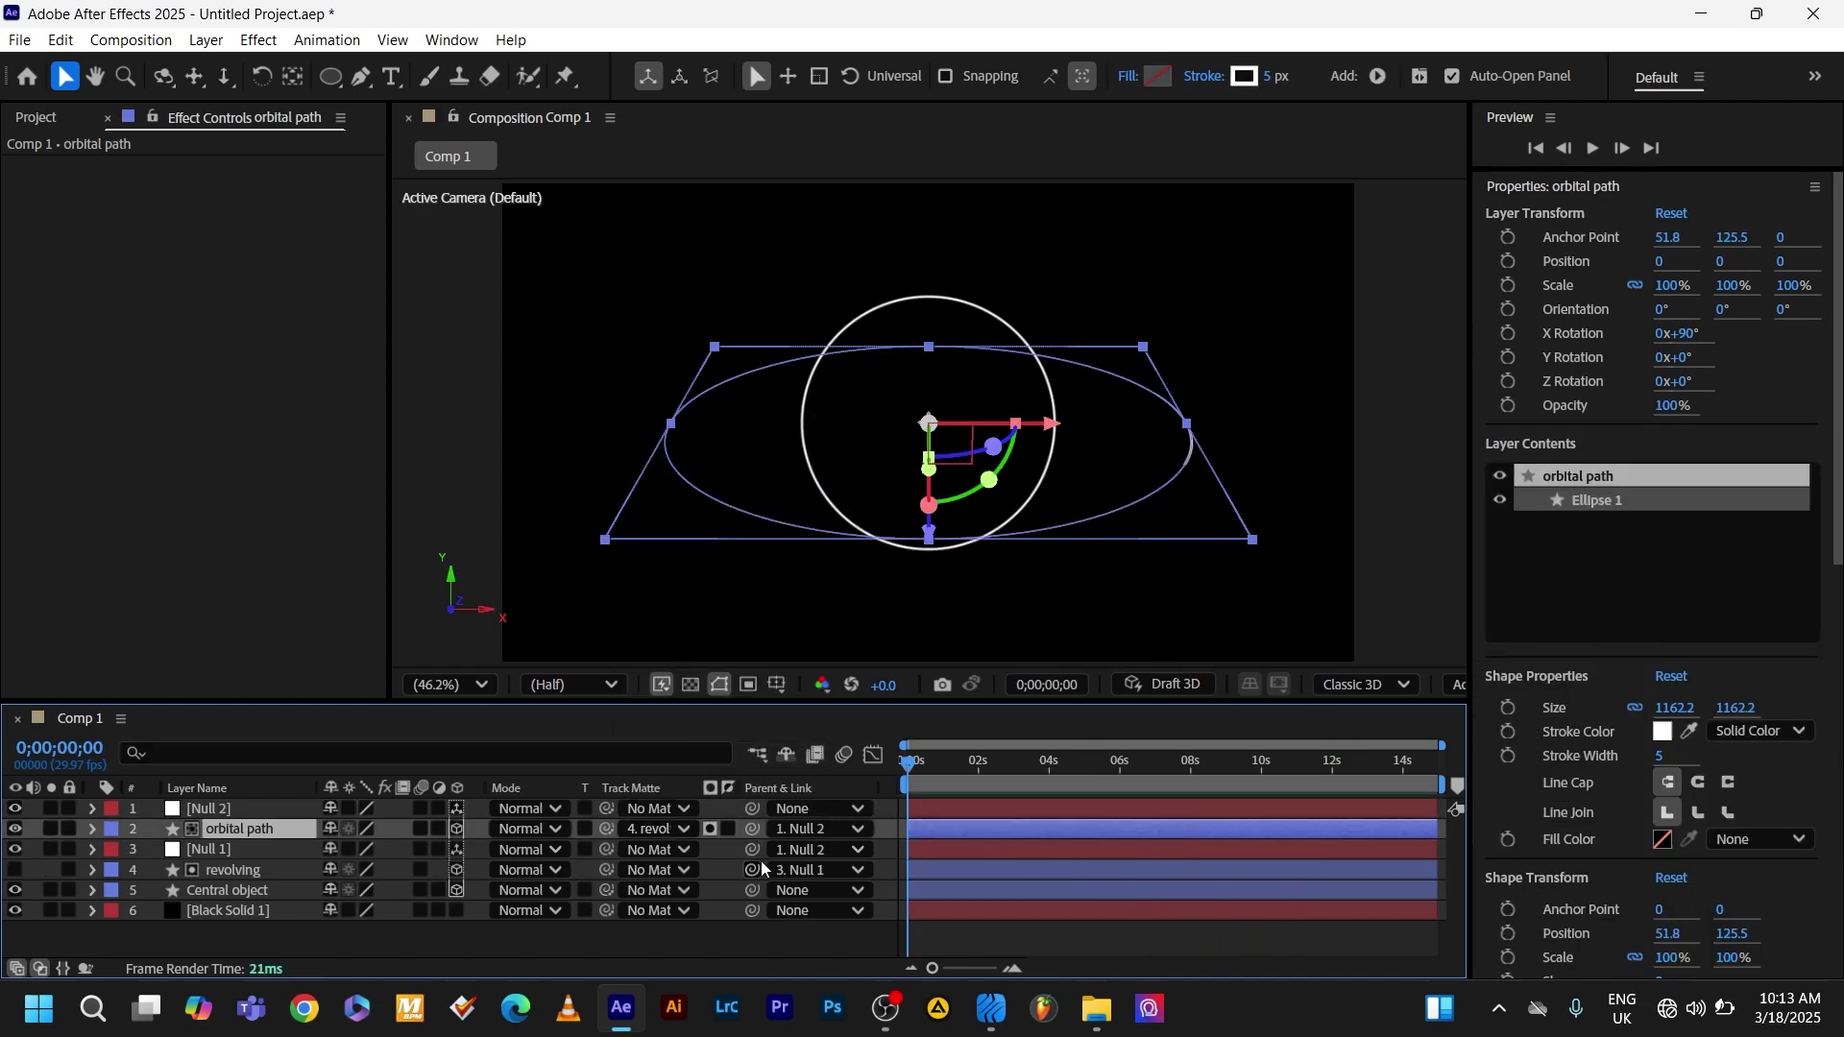
{"action": "left_click", "coordinate": [731, 832]}
{"action": "left_click", "coordinate": [1177, 496]}
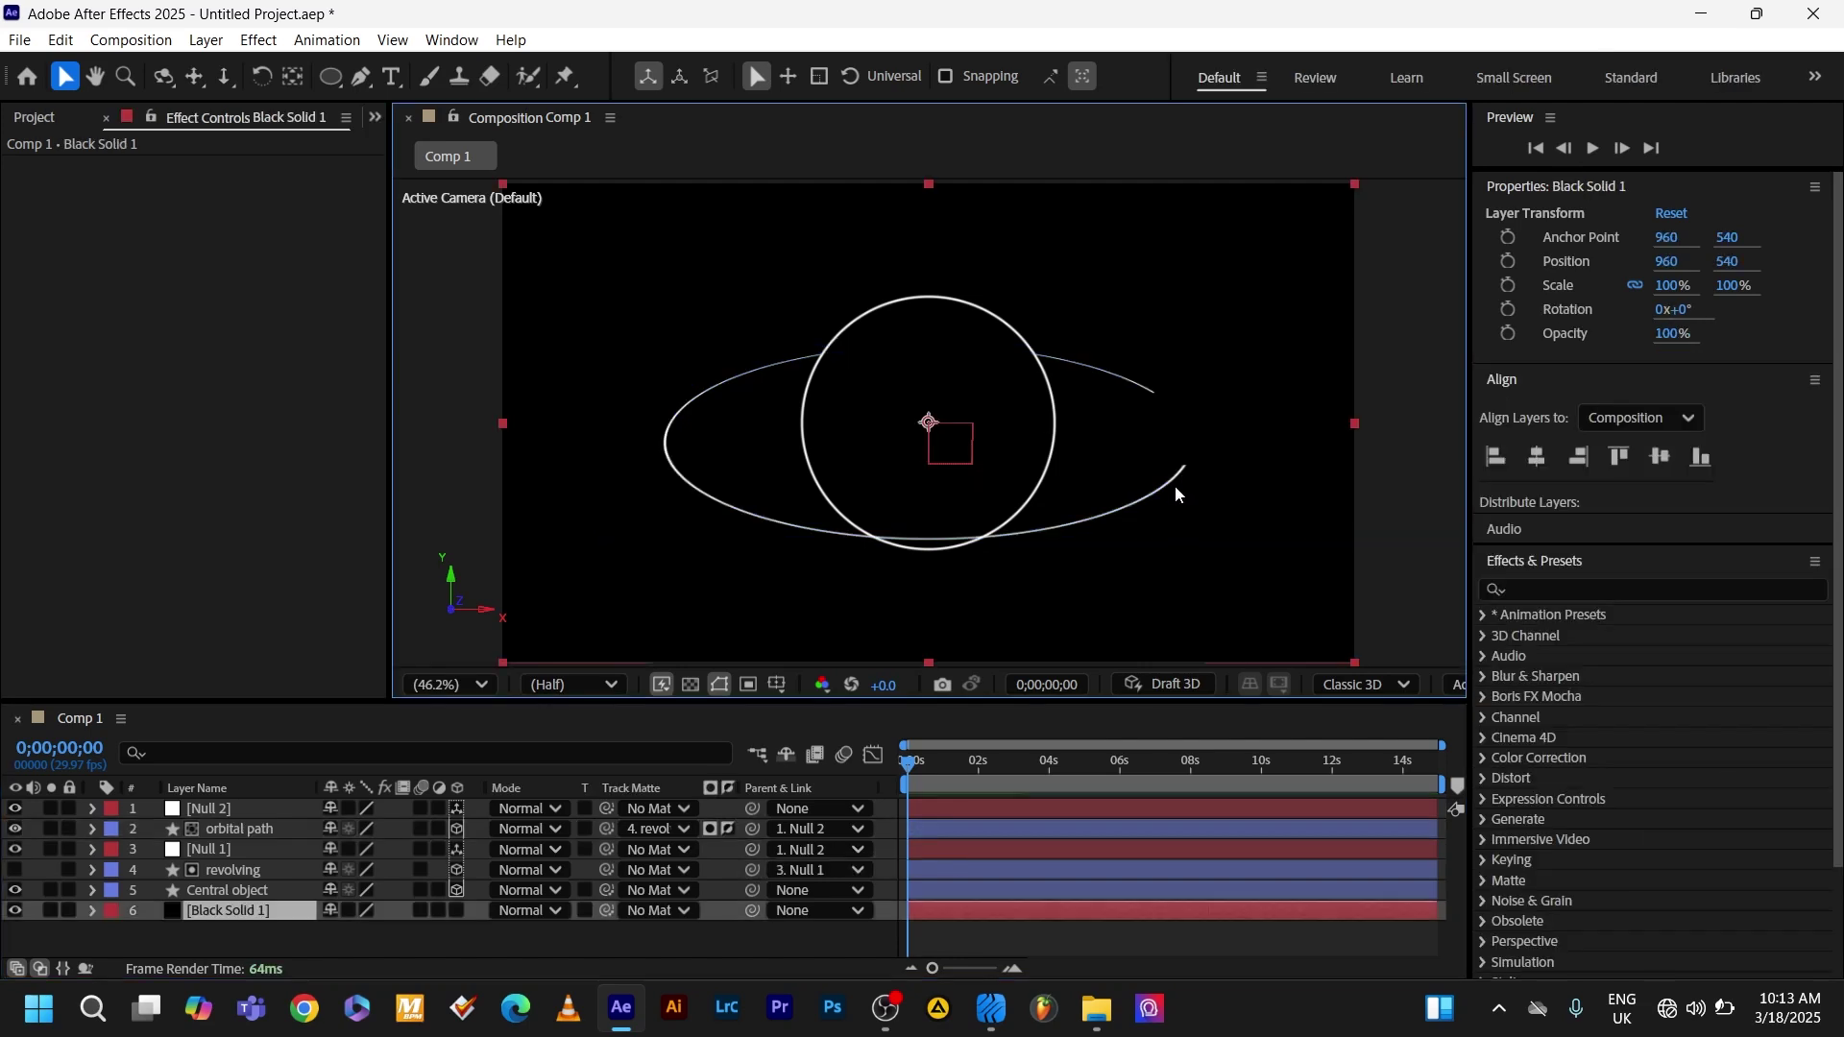
{"action": "left_click", "coordinate": [15, 871]}
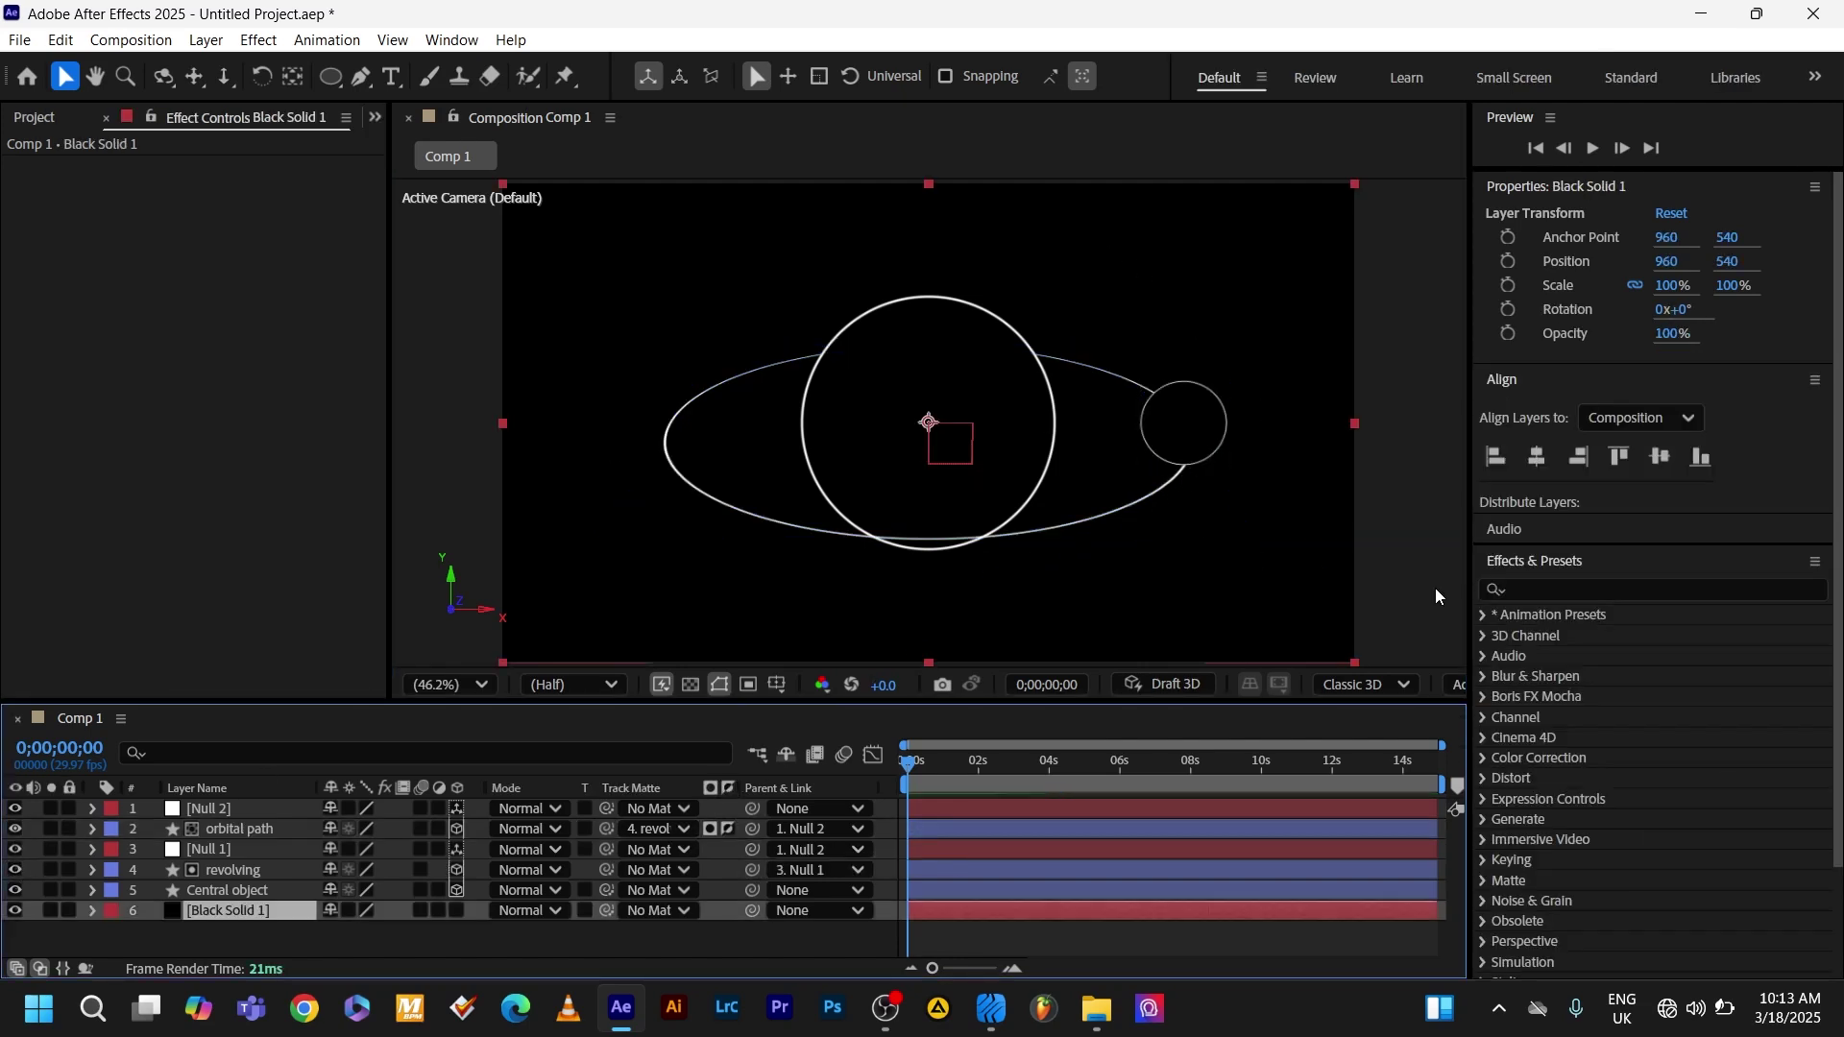
{"action": "key", "text": "space"}
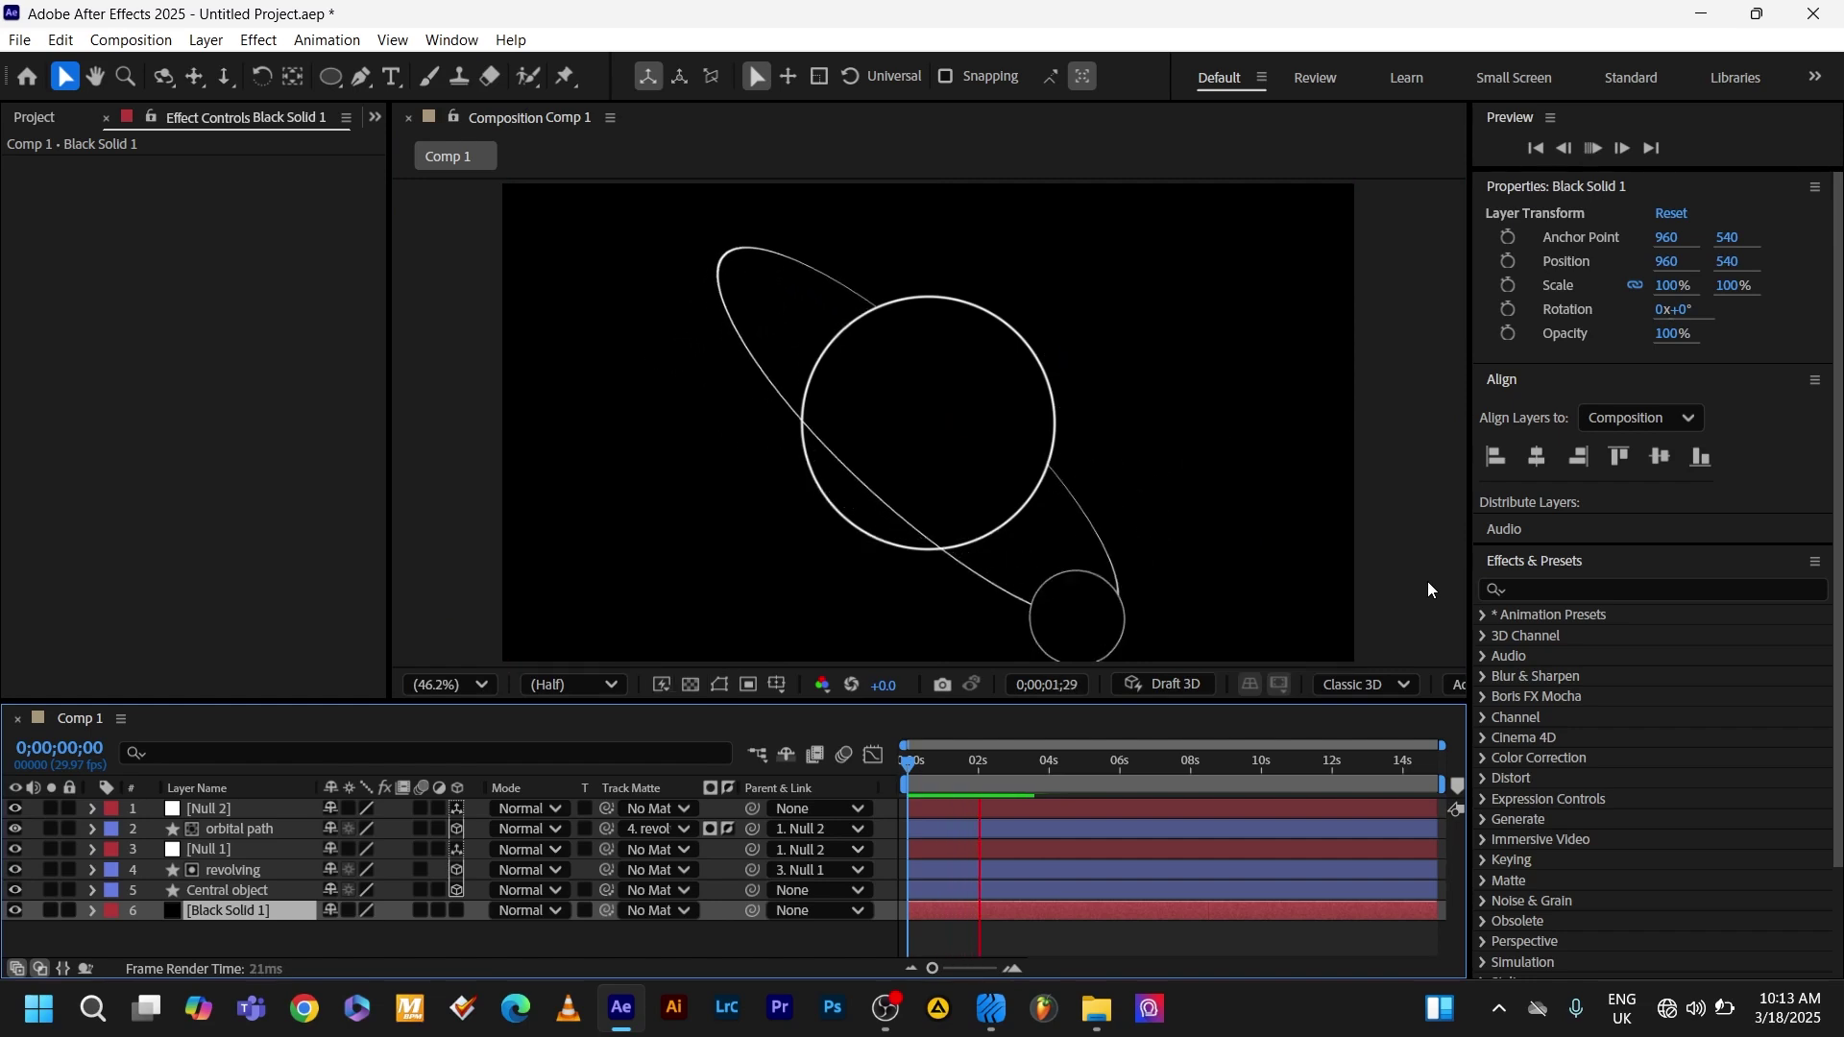
{"action": "left_click", "coordinate": [506, 947]}
Add an adjustment layer with the Noise effect, Amount of Noise at 30%
{"action": "right_click", "coordinate": [536, 946]}
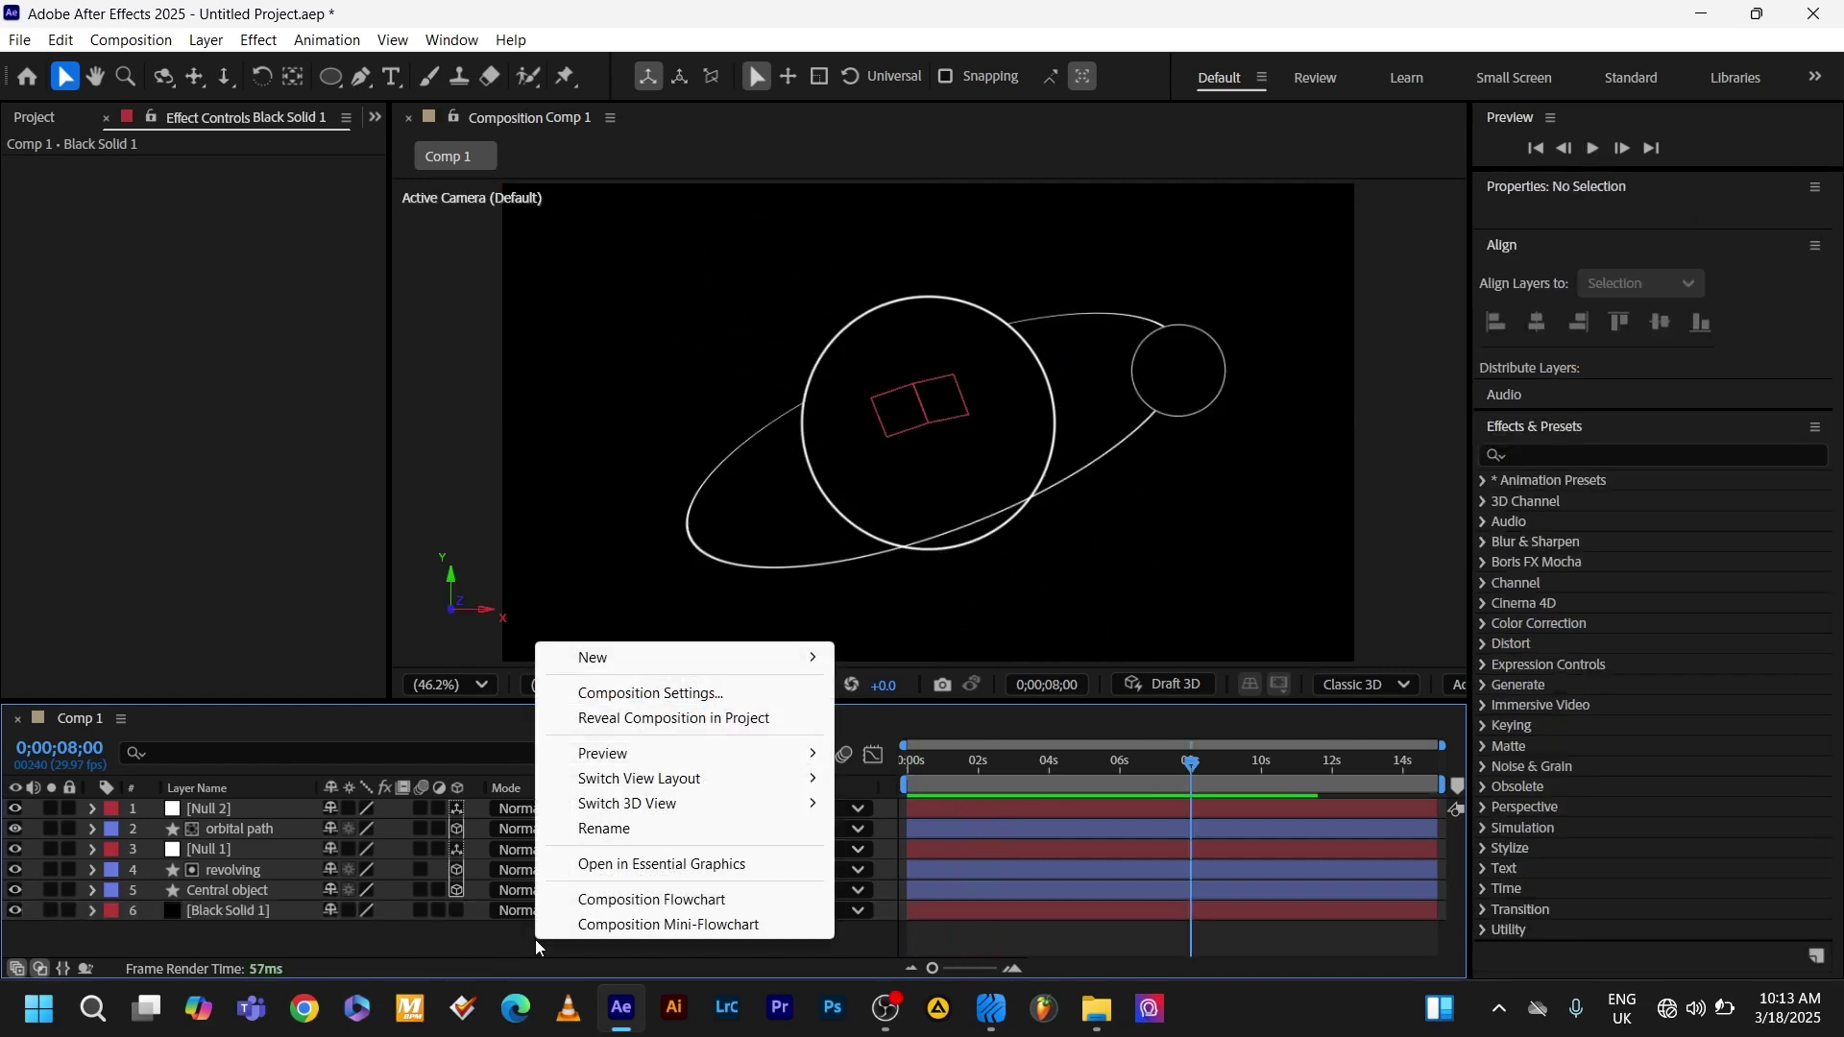
{"action": "mouse_move", "coordinate": [704, 657]}
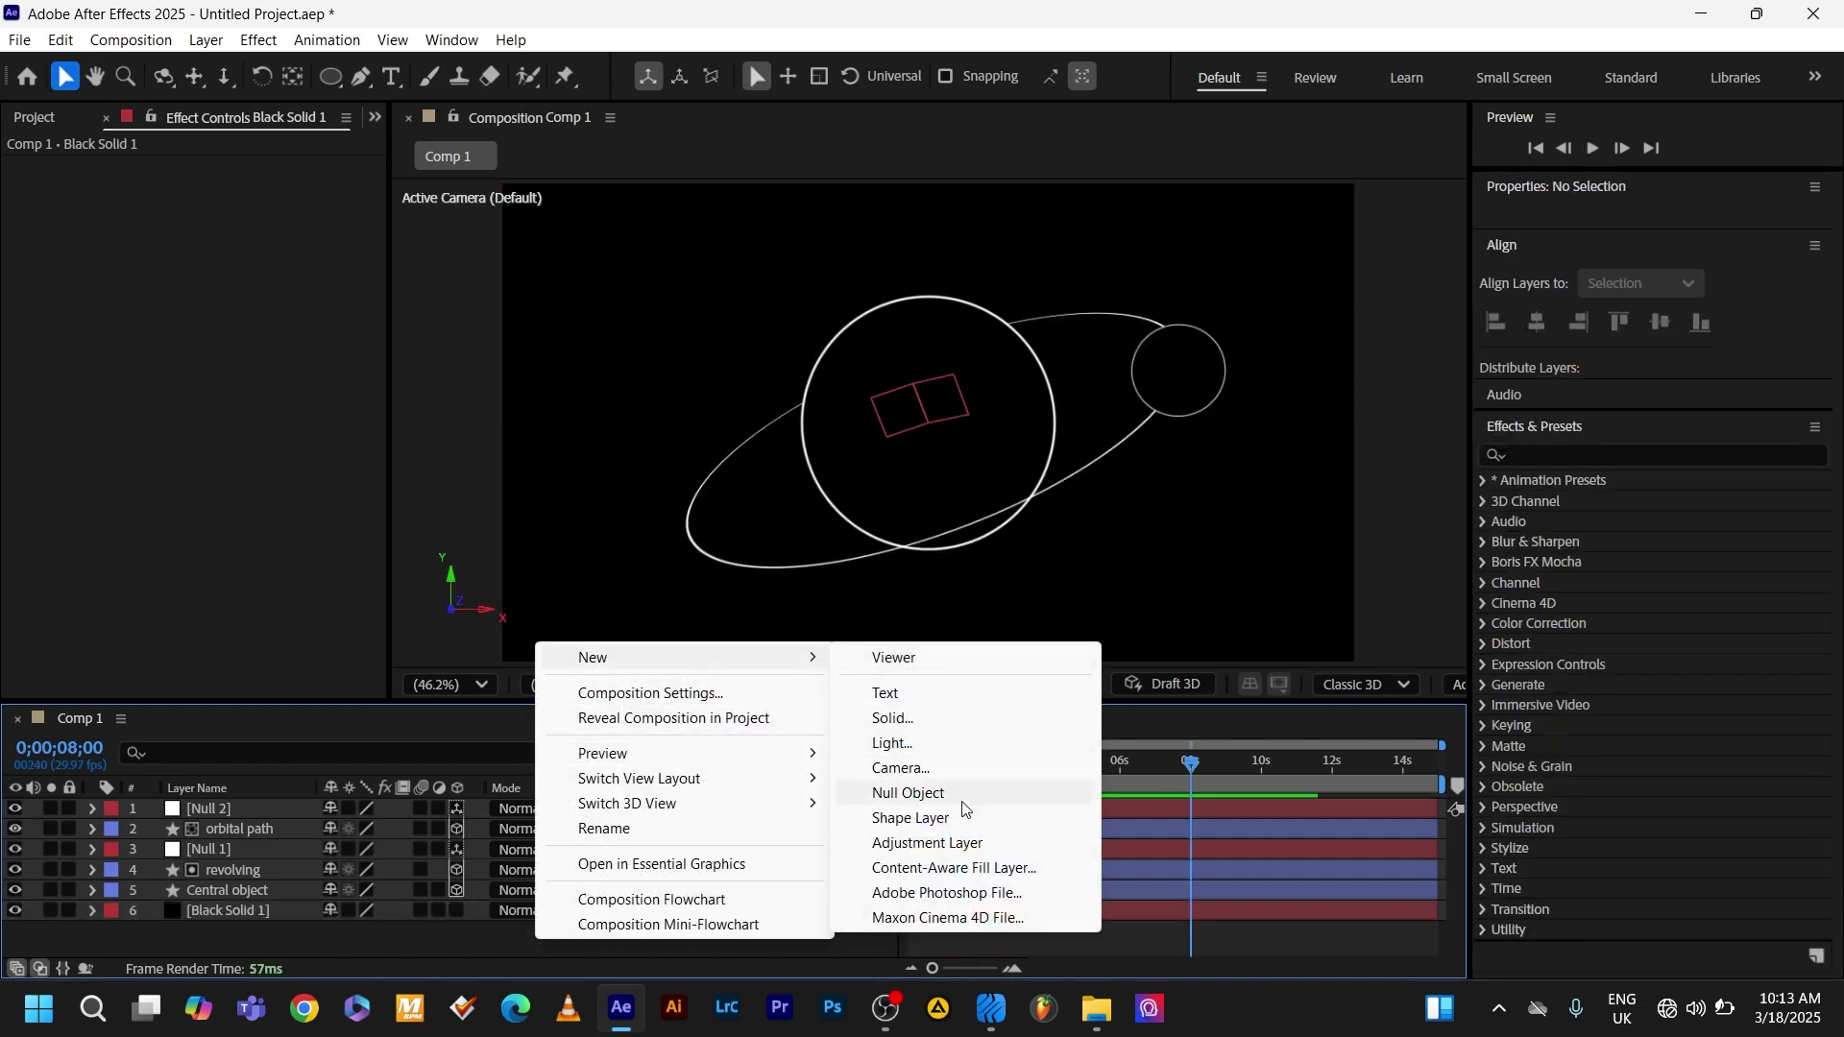
{"action": "left_click", "coordinate": [953, 852]}
{"action": "left_click", "coordinate": [1545, 590]}
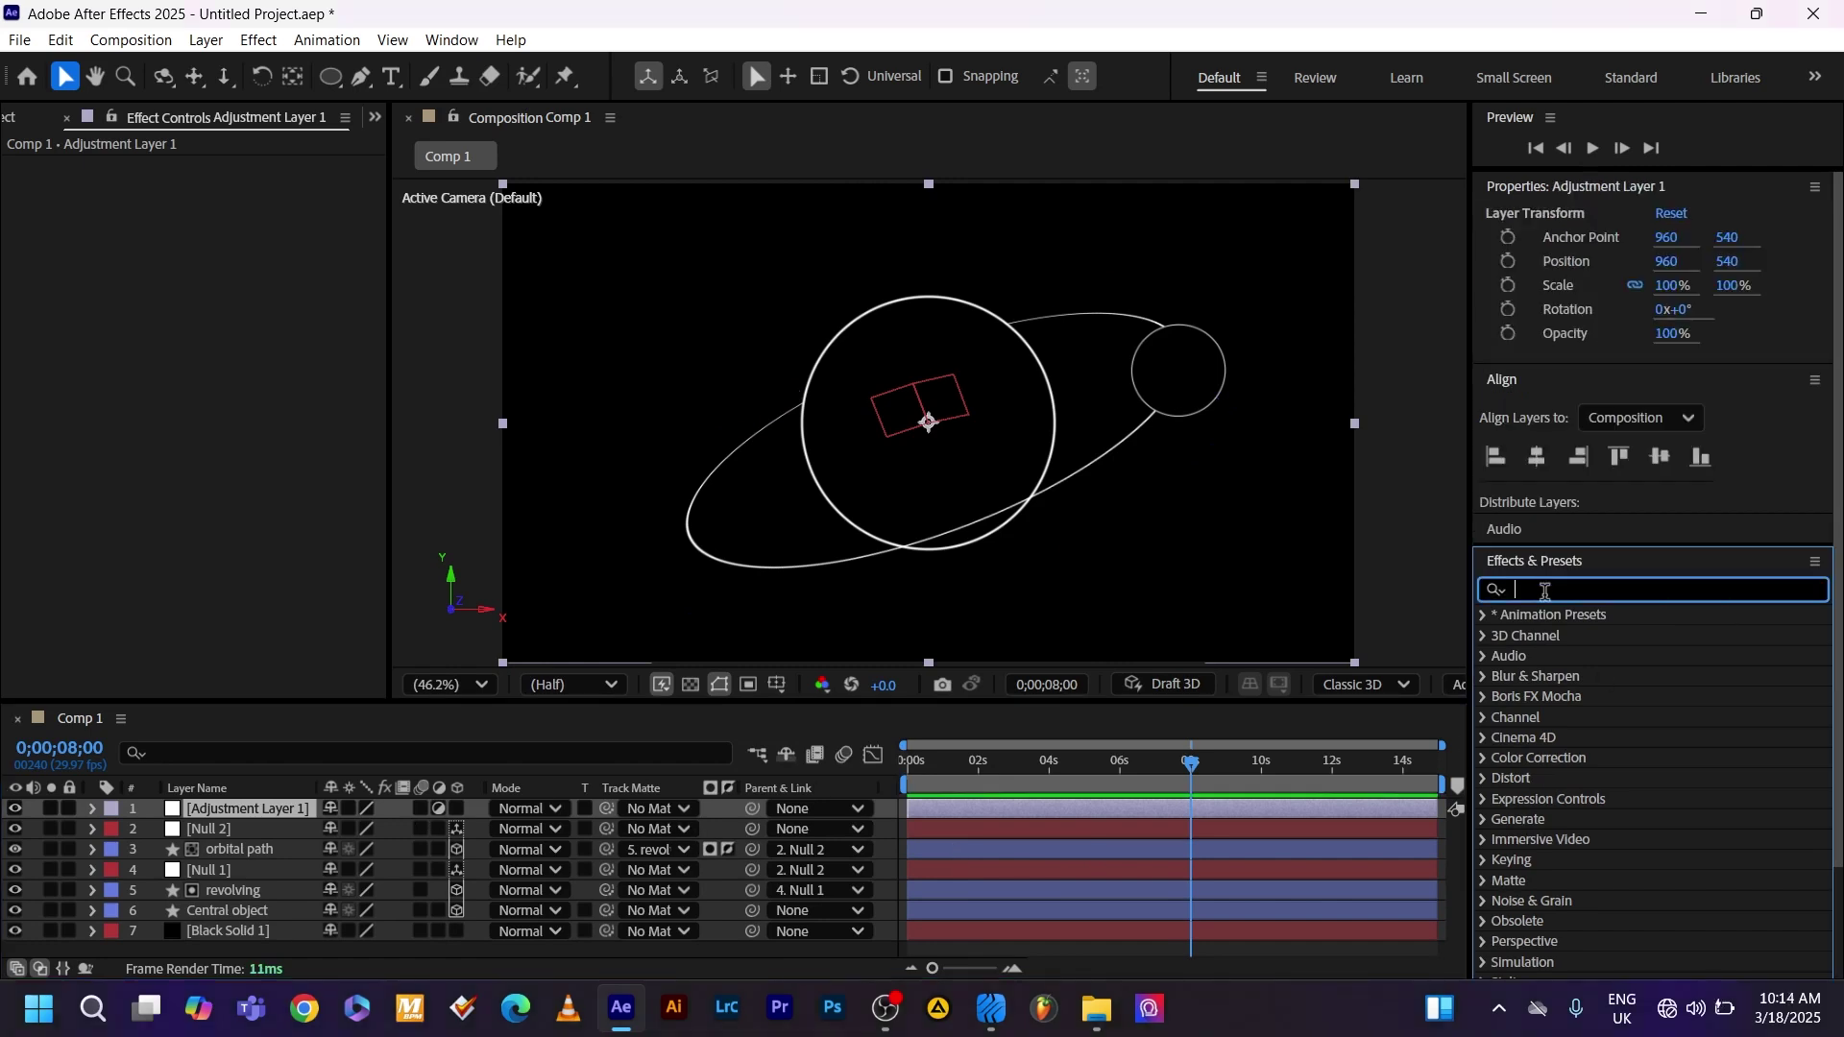
{"action": "type", "text": "noise"}
{"action": "left_click_drag", "start_coordinate": [1573, 718], "coordinate": [241, 809]}
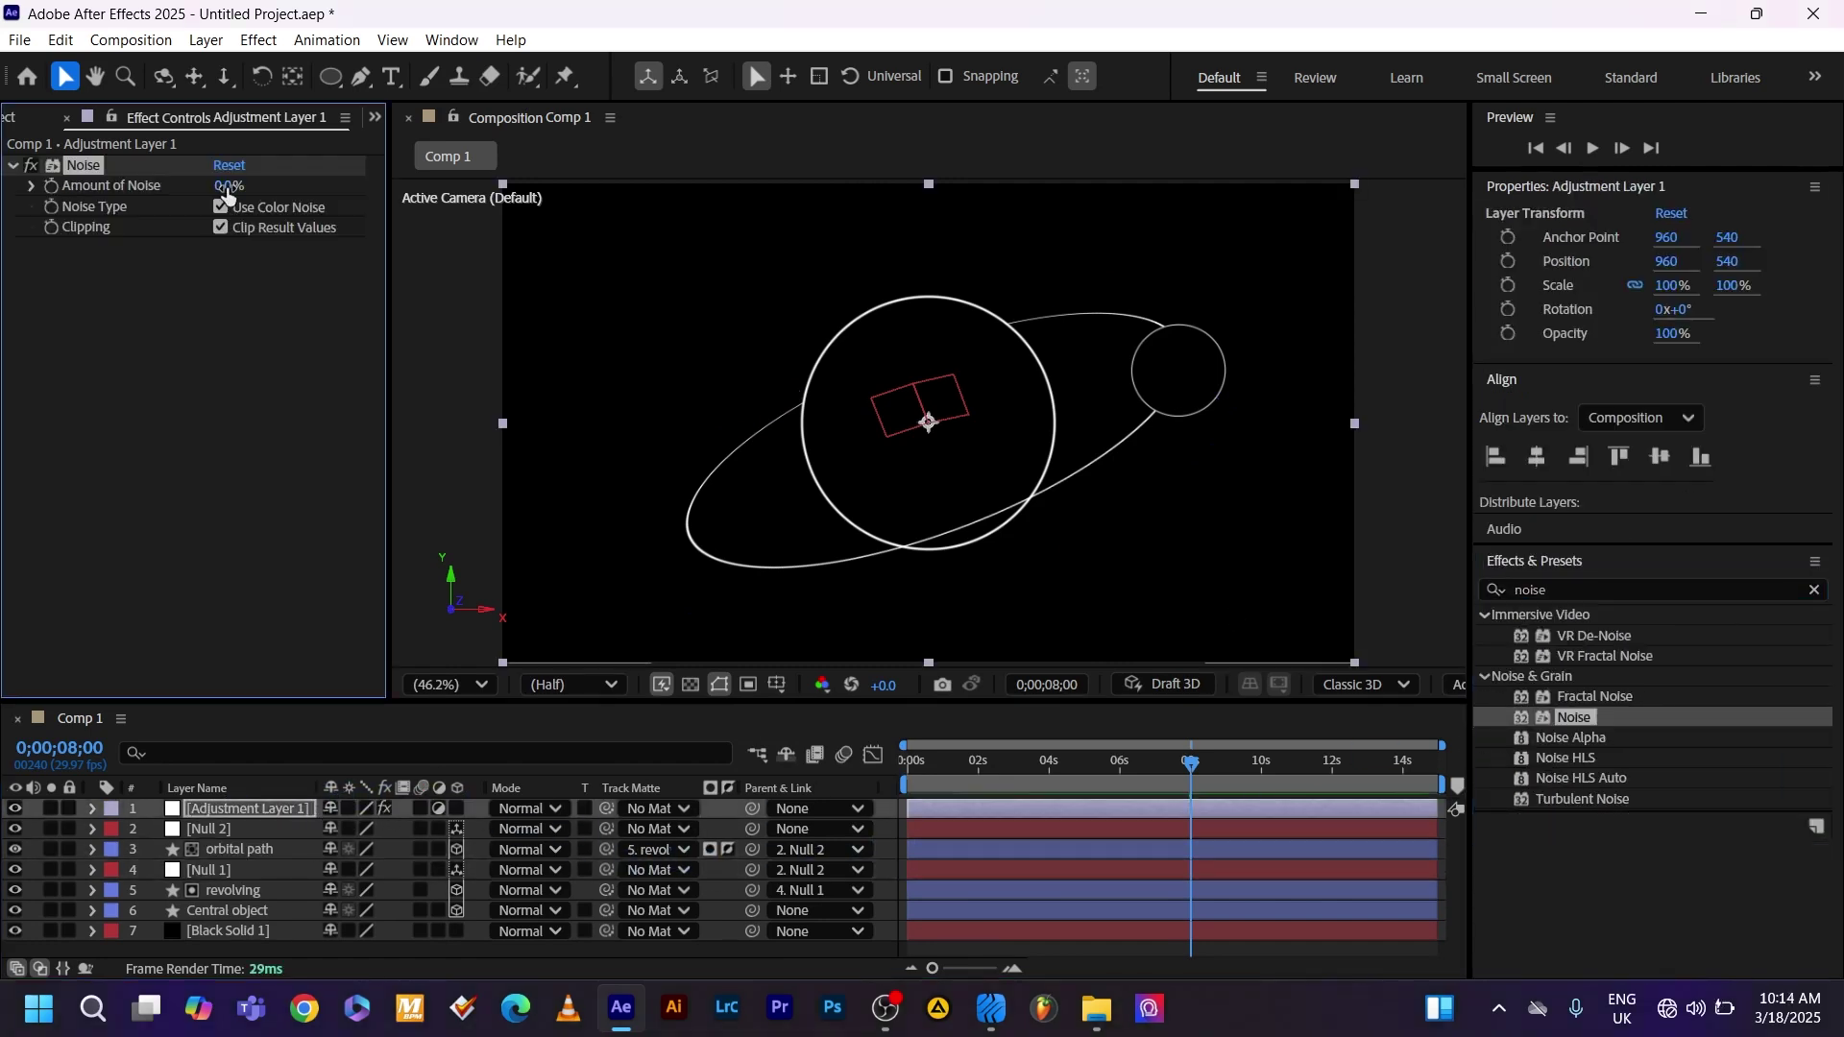
{"action": "mouse_move", "coordinate": [227, 189]}
{"action": "left_mouse_down"}
{"action": "mouse_move", "coordinate": [249, 184]}
{"action": "mouse_move", "coordinate": [267, 219]}
{"action": "mouse_move", "coordinate": [254, 204]}
{"action": "left_mouse_up"}
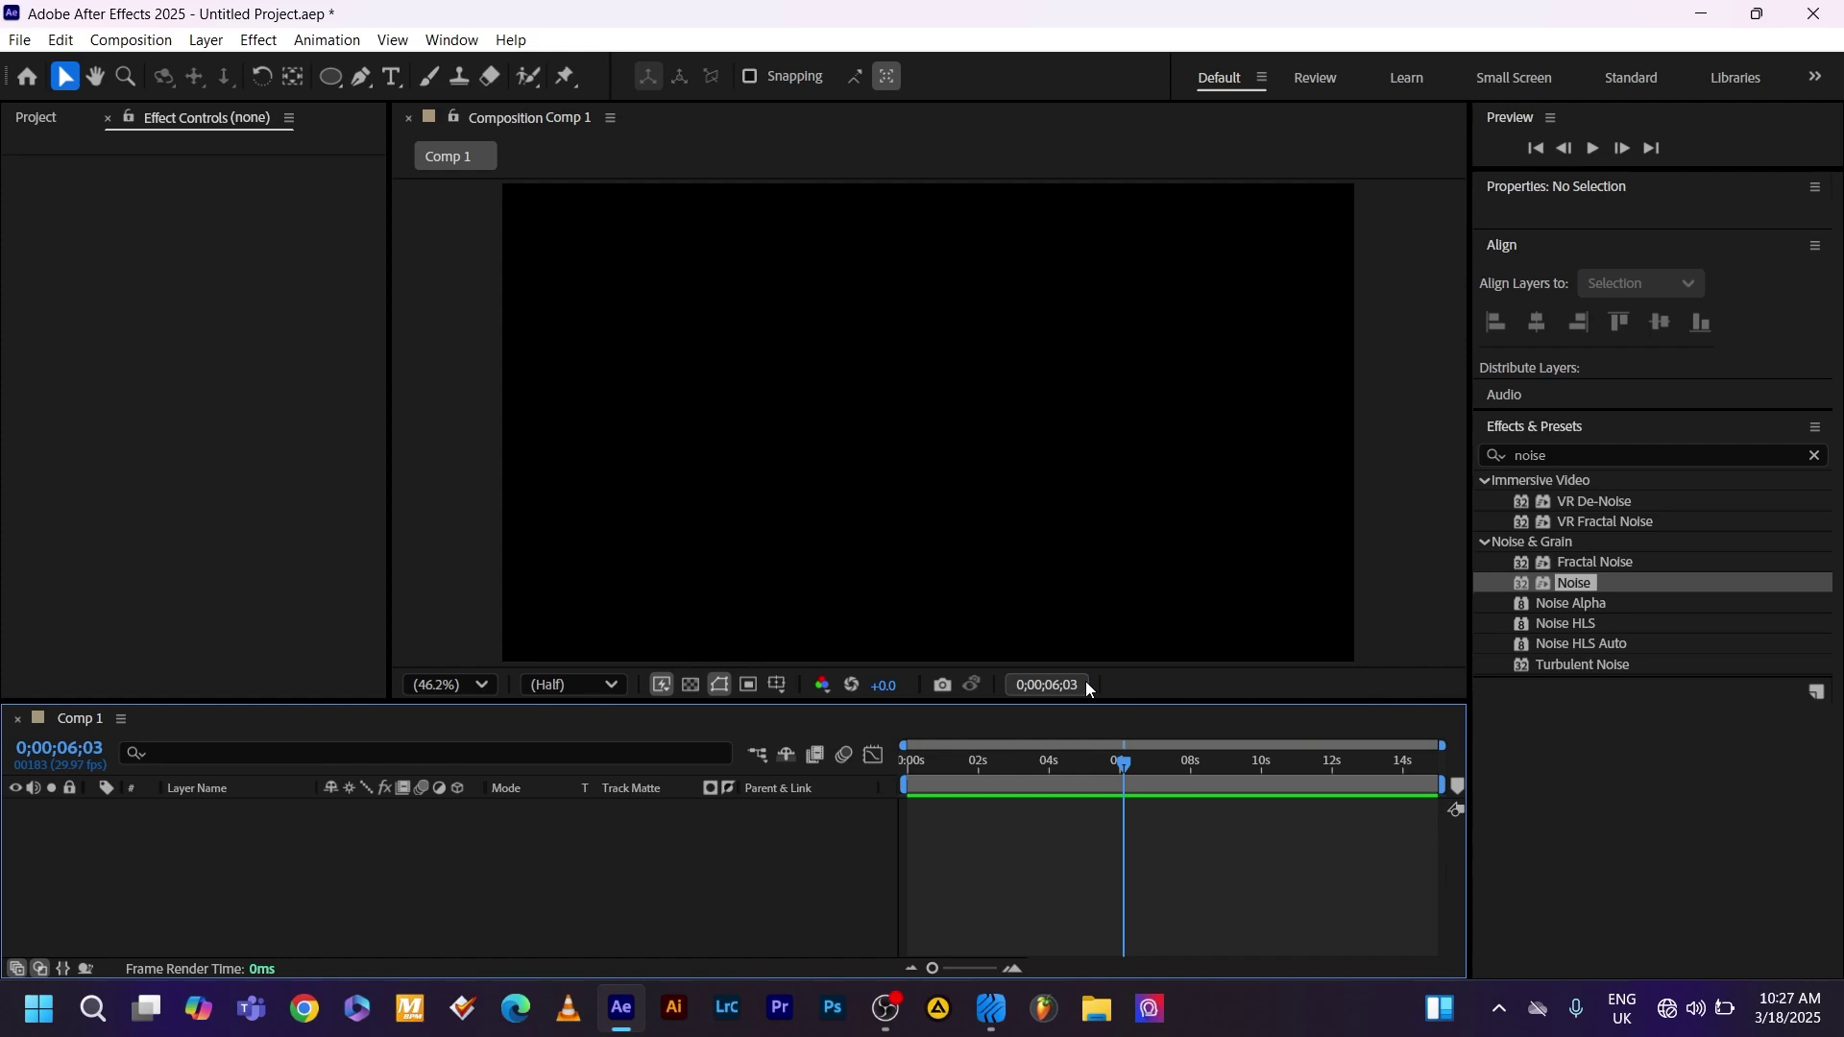
Create a solid named Background and apply Gradient Ramp to it
{"action": "right_click", "coordinate": [273, 828]}
{"action": "mouse_move", "coordinate": [385, 544]}
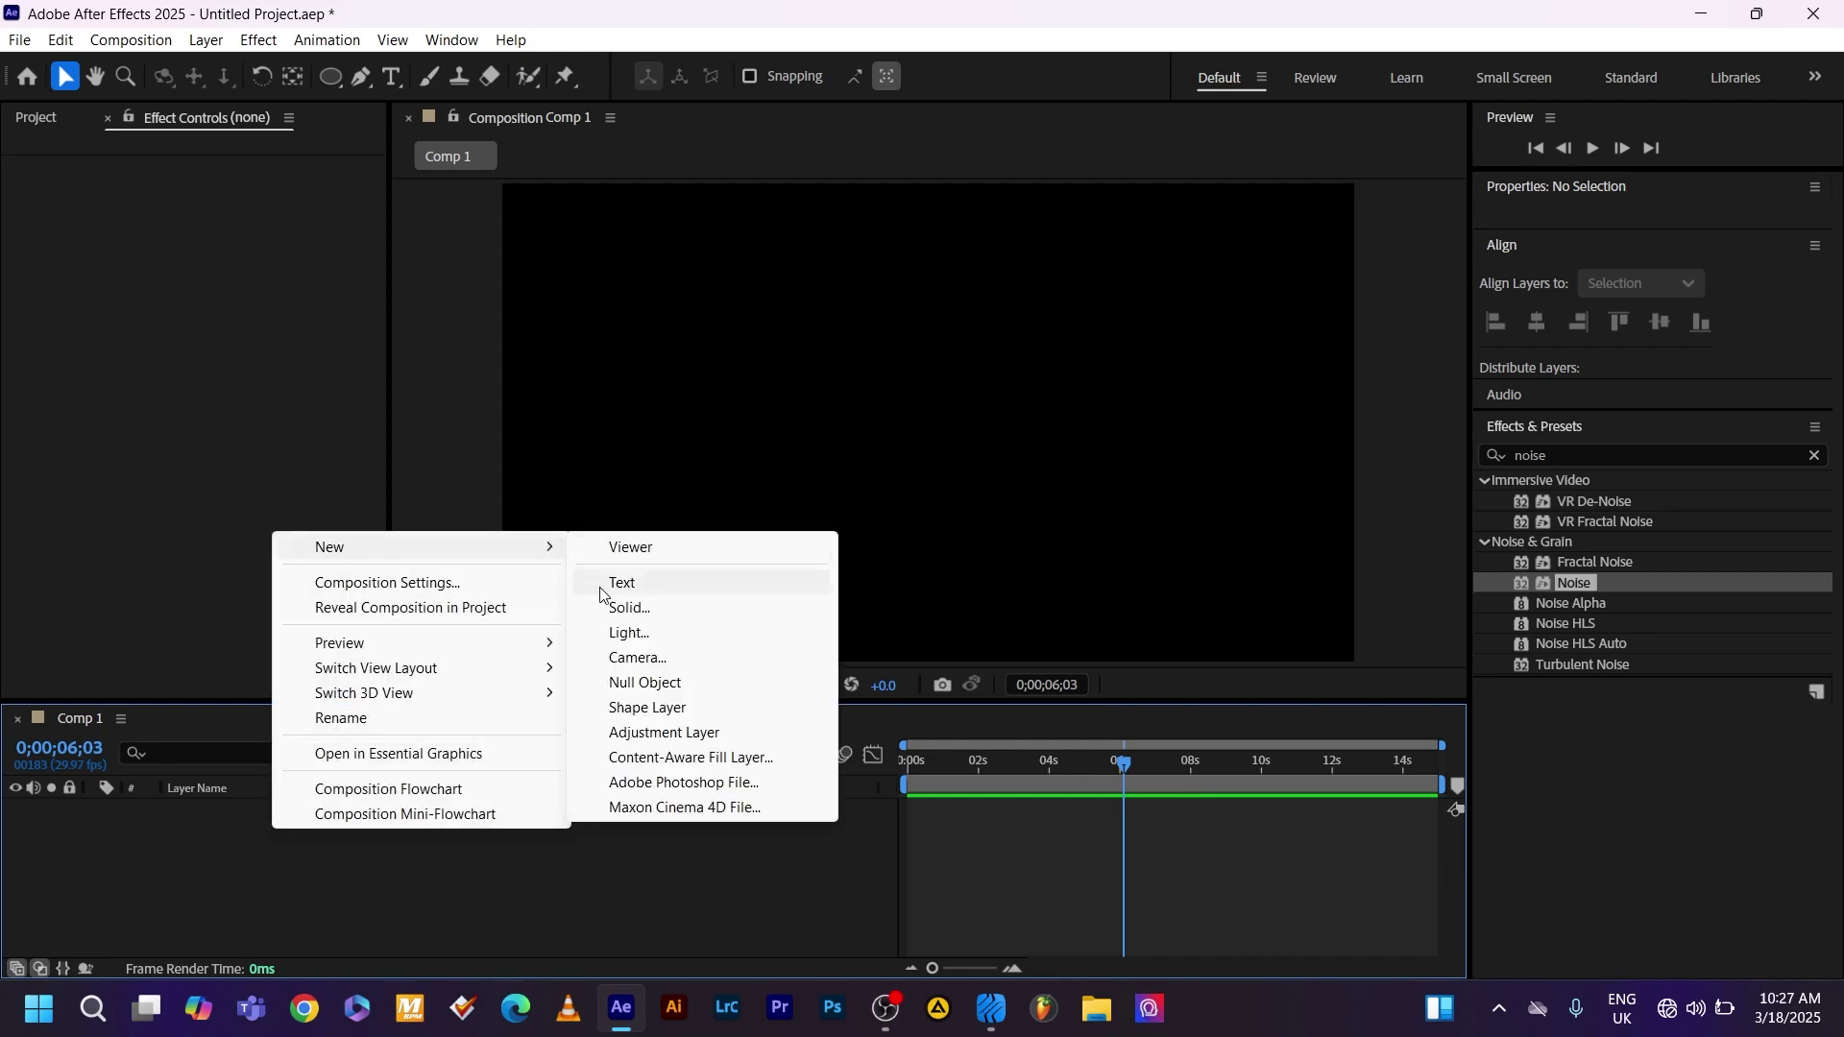
{"action": "left_click", "coordinate": [657, 608]}
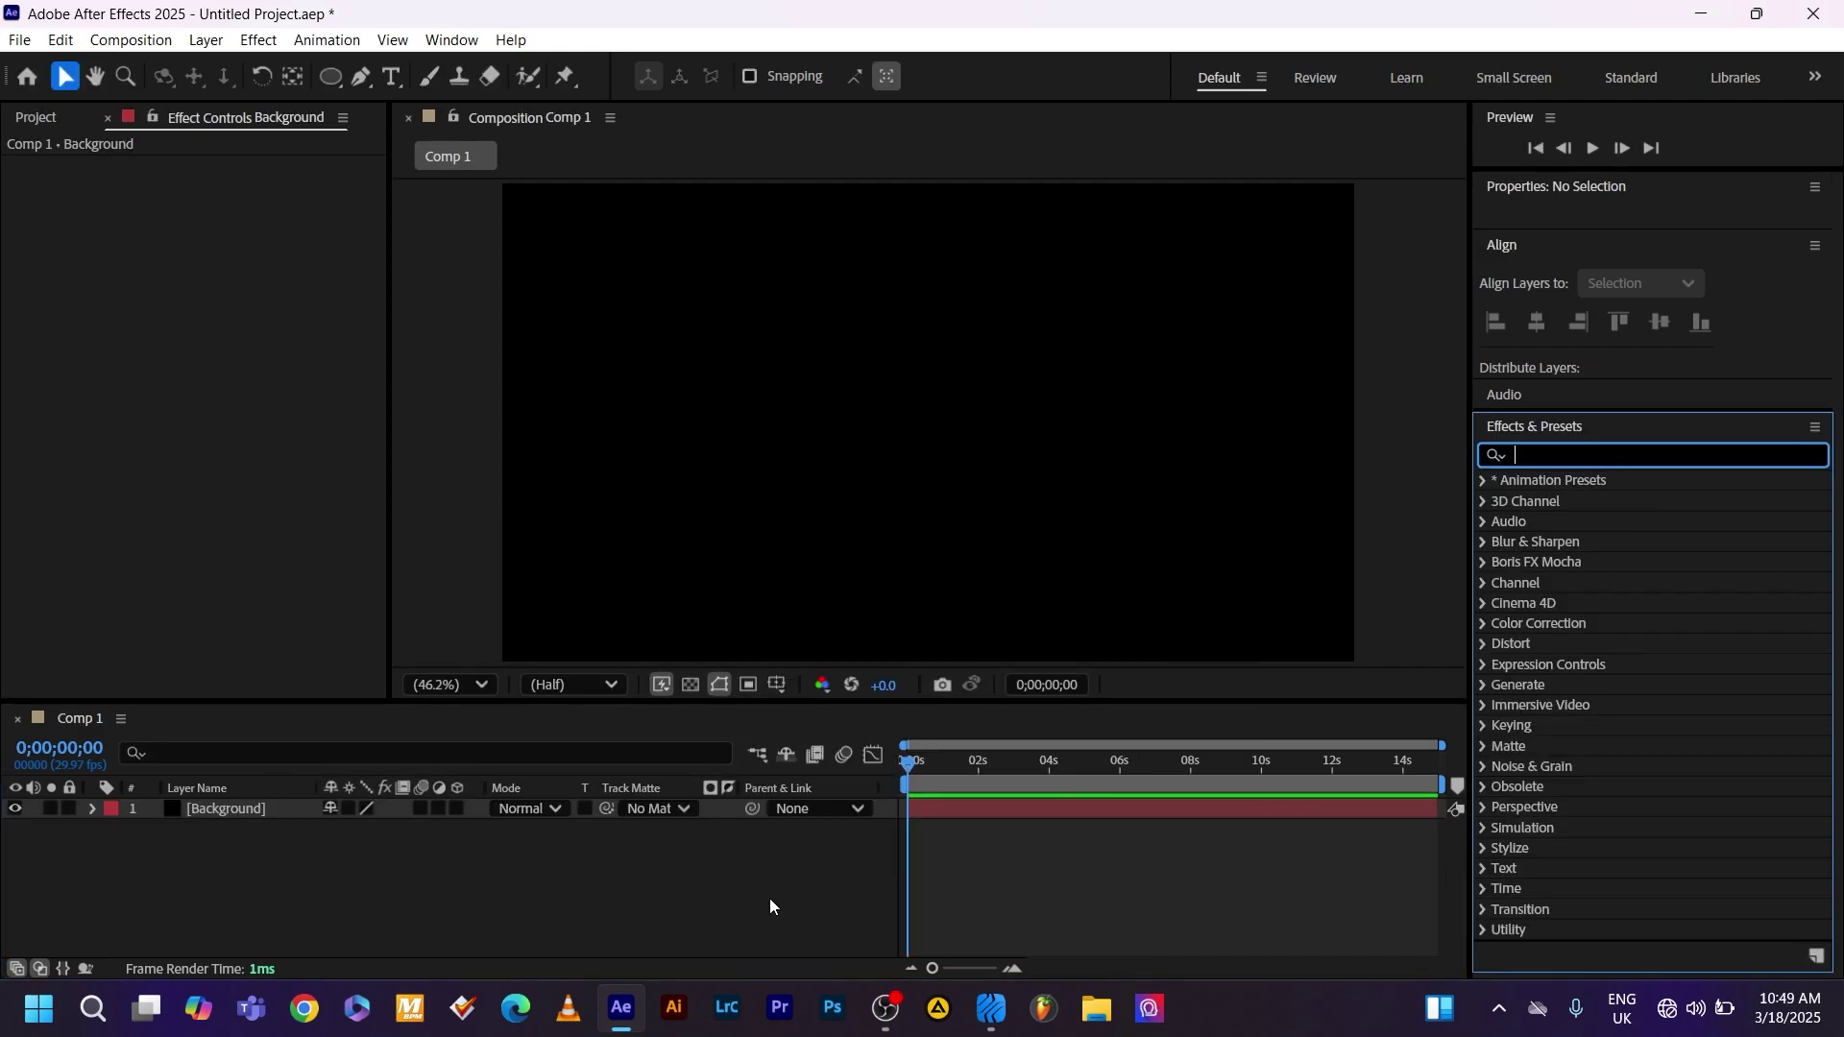
{"action": "type", "text": "gradi"}
{"action": "left_click_drag", "start_coordinate": [1601, 603], "coordinate": [269, 814]}
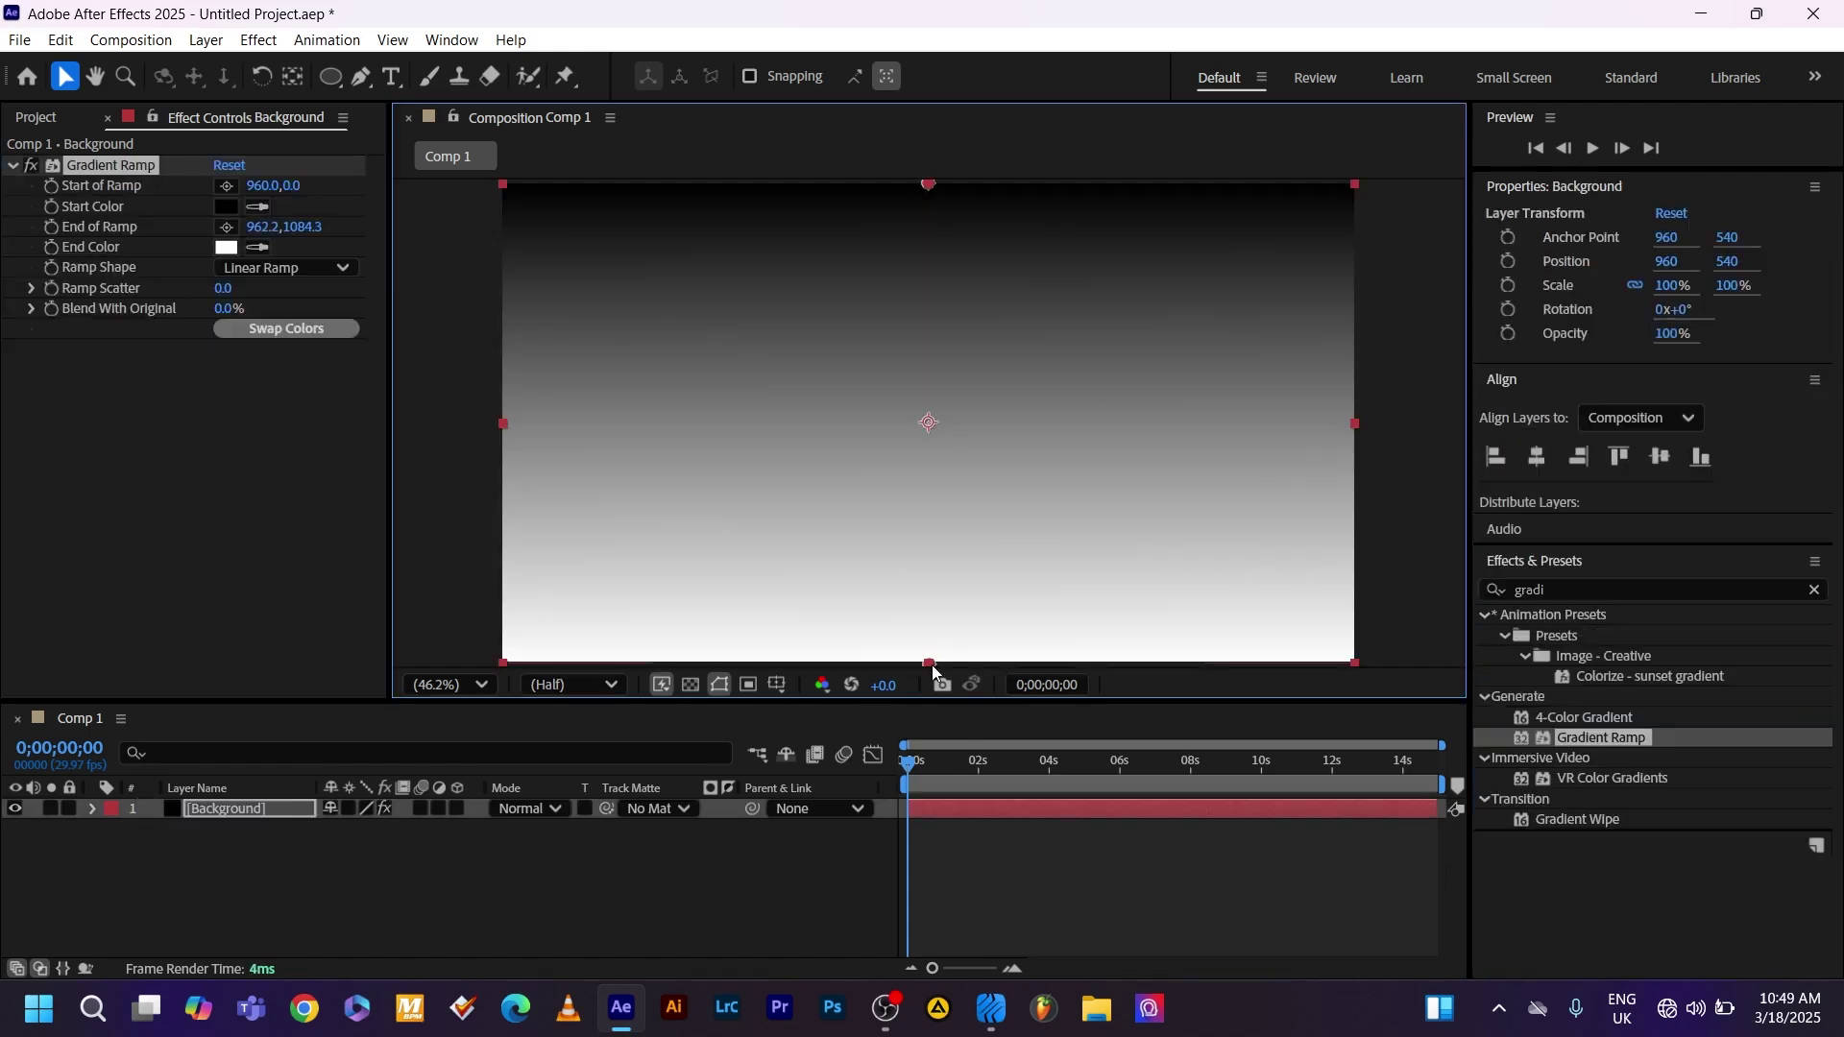
Move the gradient ramp points toward the upper right and set the end colour to dark blue
{"action": "left_click_drag", "start_coordinate": [932, 664], "coordinate": [1311, 216]}
{"action": "left_click_drag", "start_coordinate": [927, 184], "coordinate": [1108, 346]}
{"action": "left_click", "coordinate": [227, 247]}
{"action": "key", "text": "Return"}
{"action": "left_click", "coordinate": [370, 903]}
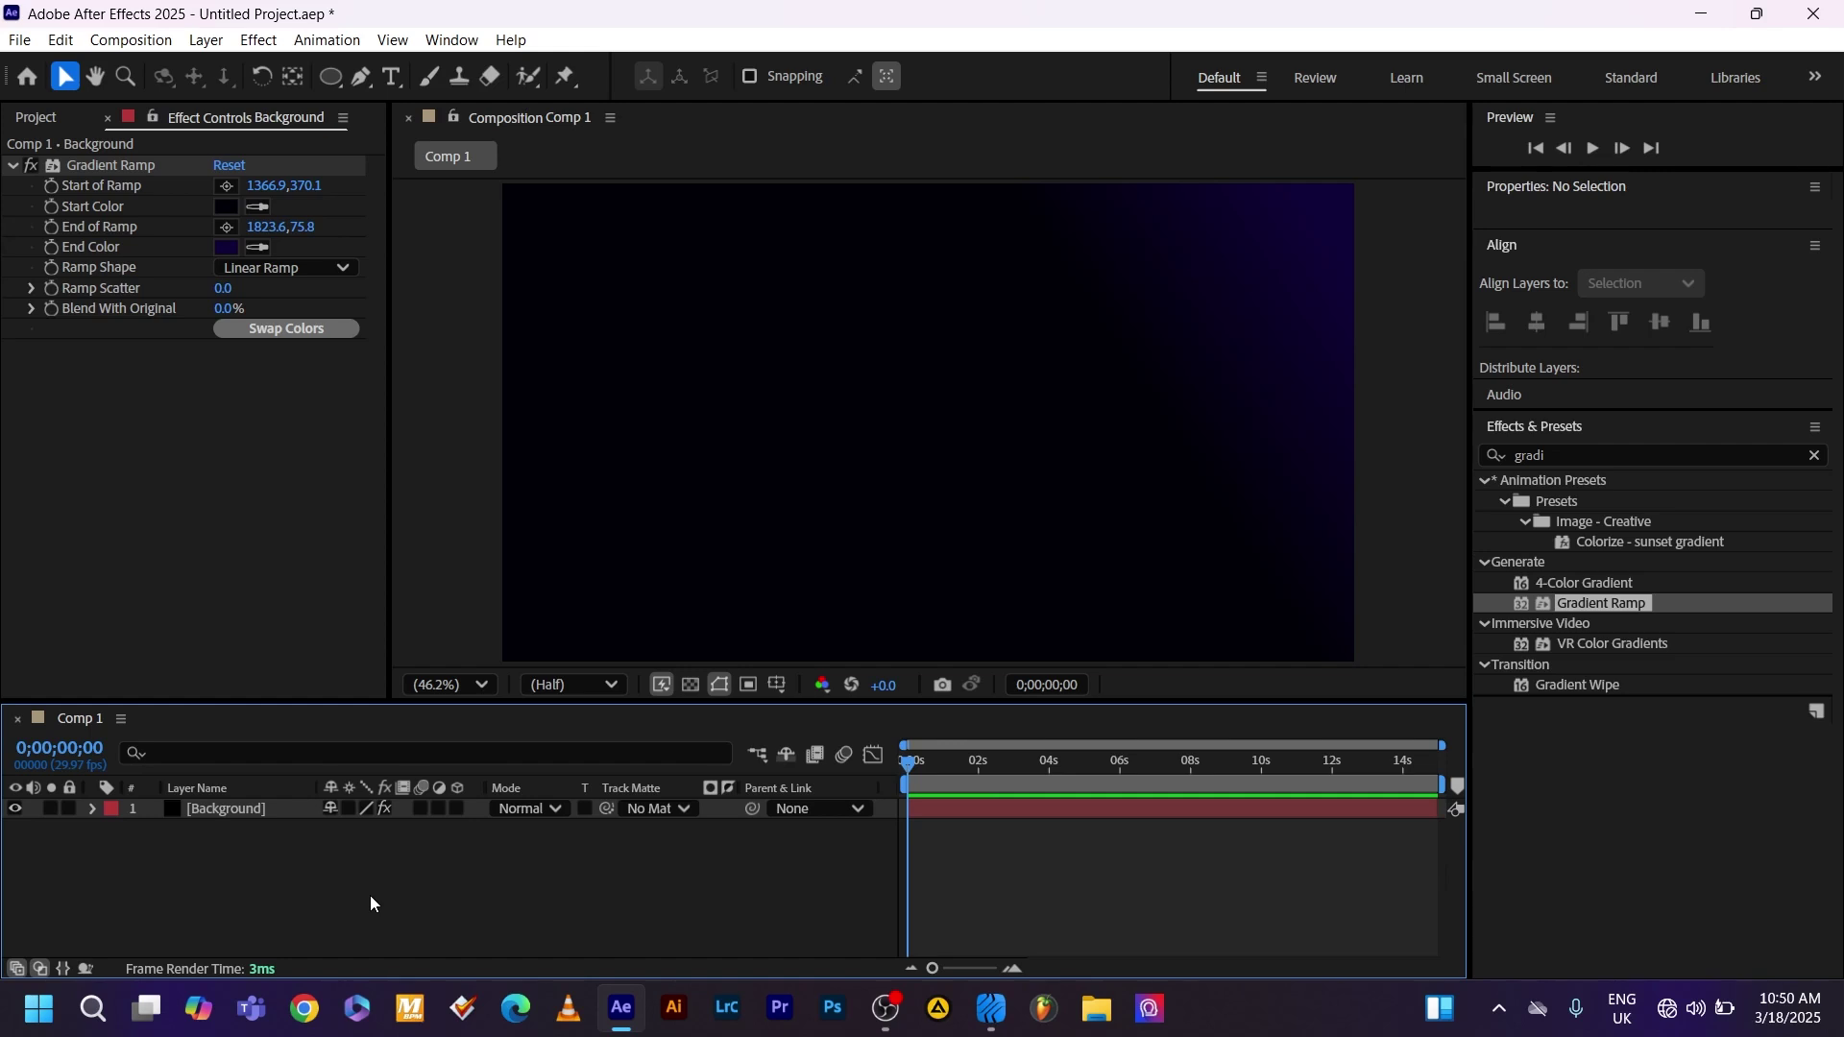
Create Black Solid 2 and apply Gradient Ramp and CC Sphere to it
{"action": "right_click", "coordinate": [370, 897]}
{"action": "mouse_move", "coordinate": [494, 612]}
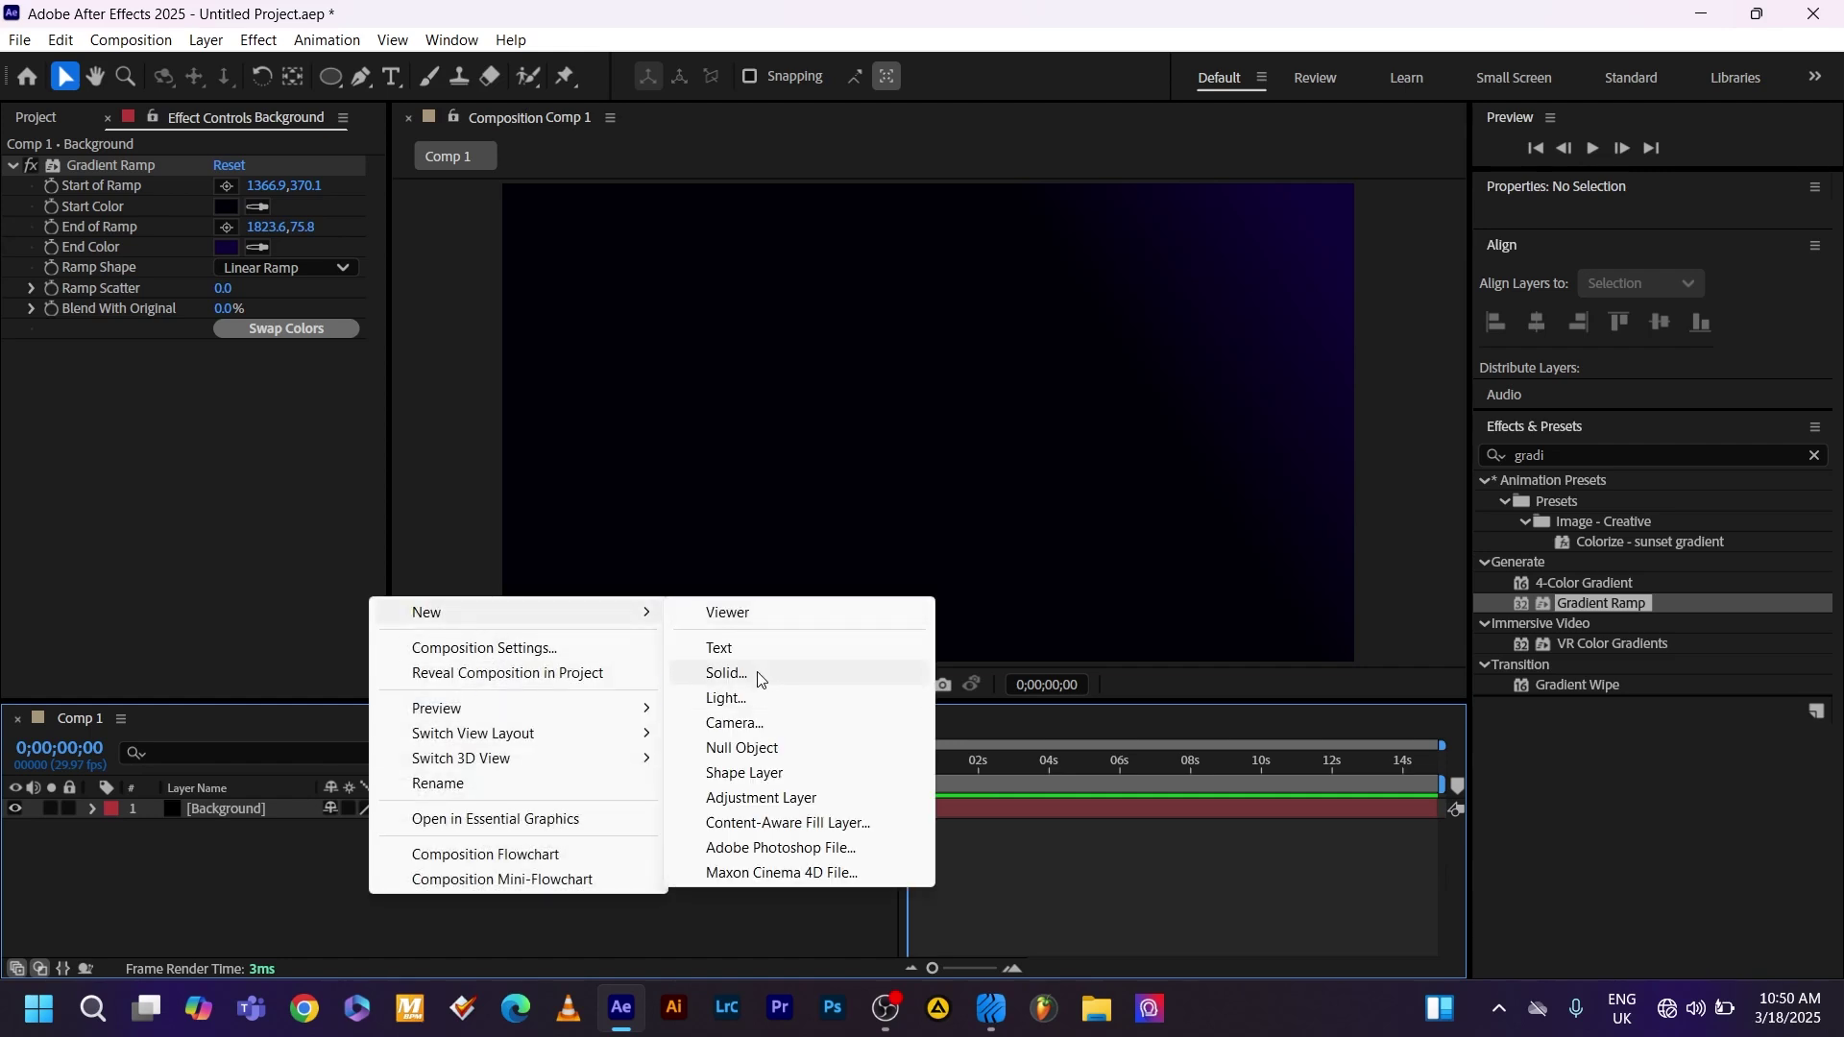
{"action": "left_click", "coordinate": [754, 673]}
{"action": "double_click", "coordinate": [1601, 603]}
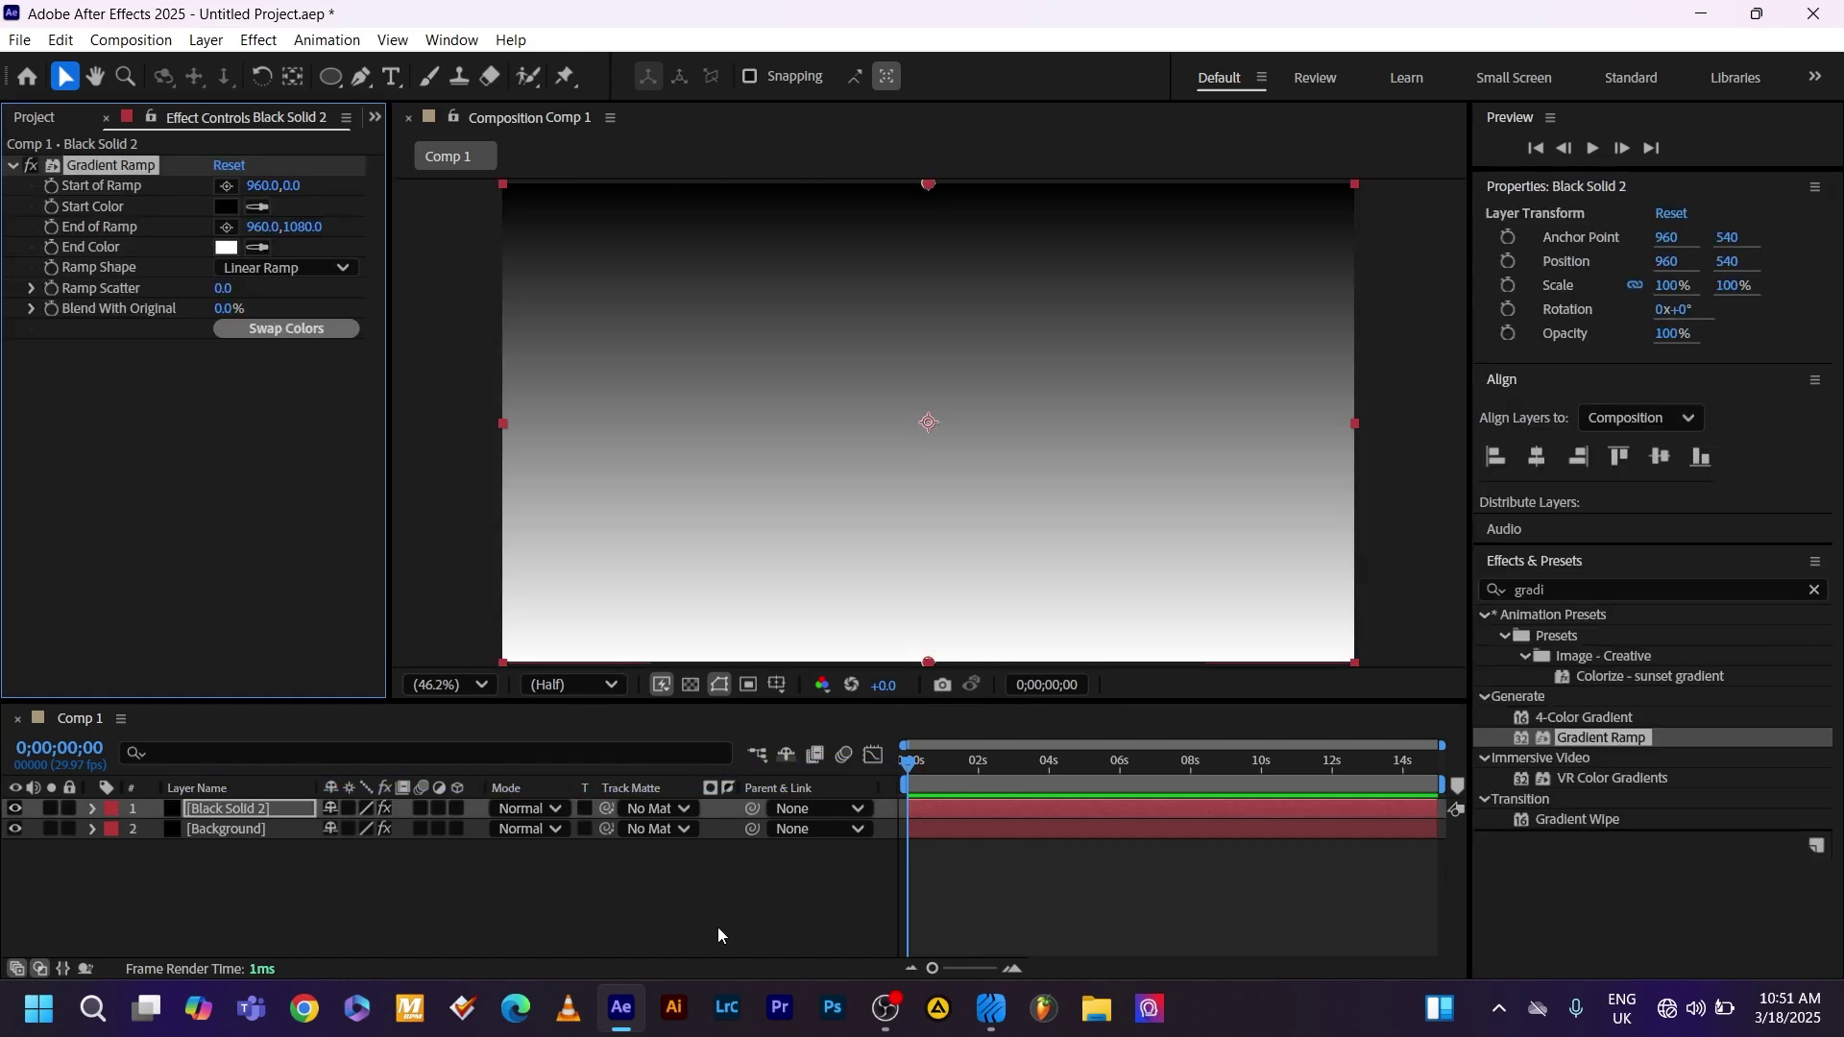
{"action": "left_click", "coordinate": [1585, 590]}
{"action": "type", "text": "cc"}
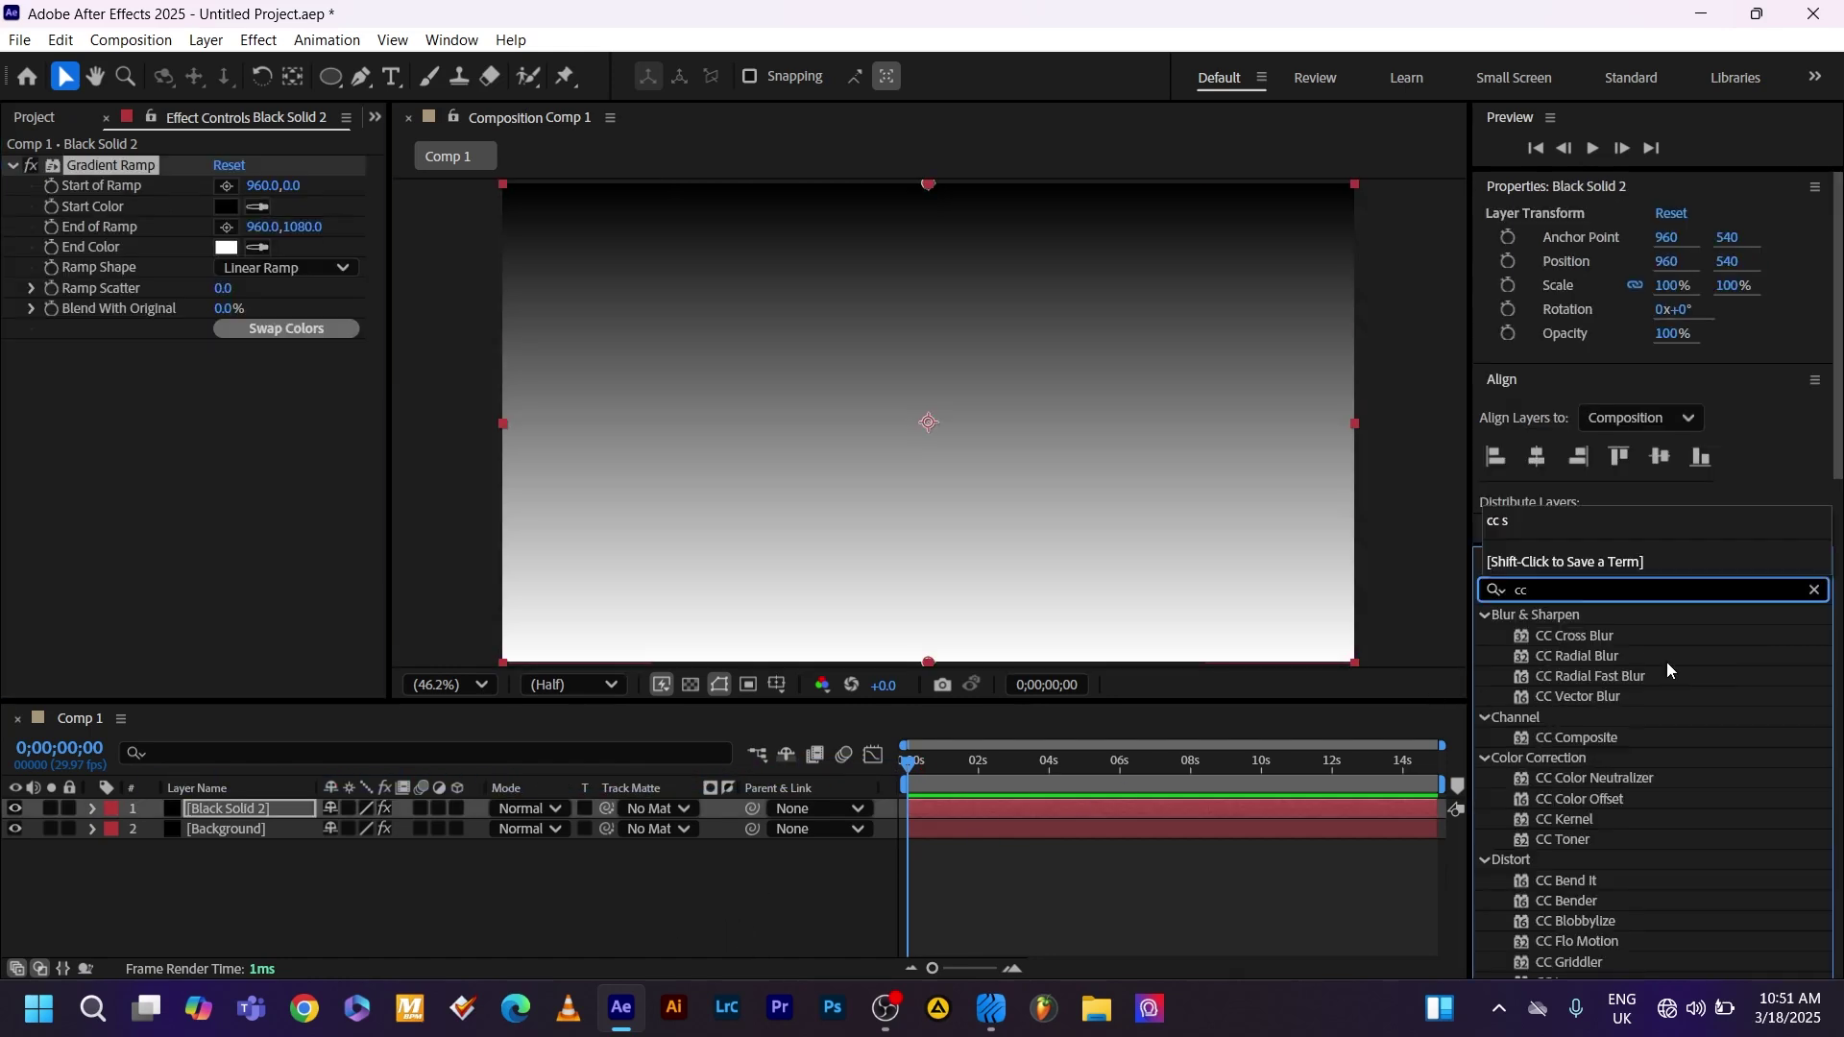
{"action": "type", "text": " spher"}
{"action": "double_click", "coordinate": [1633, 636]}
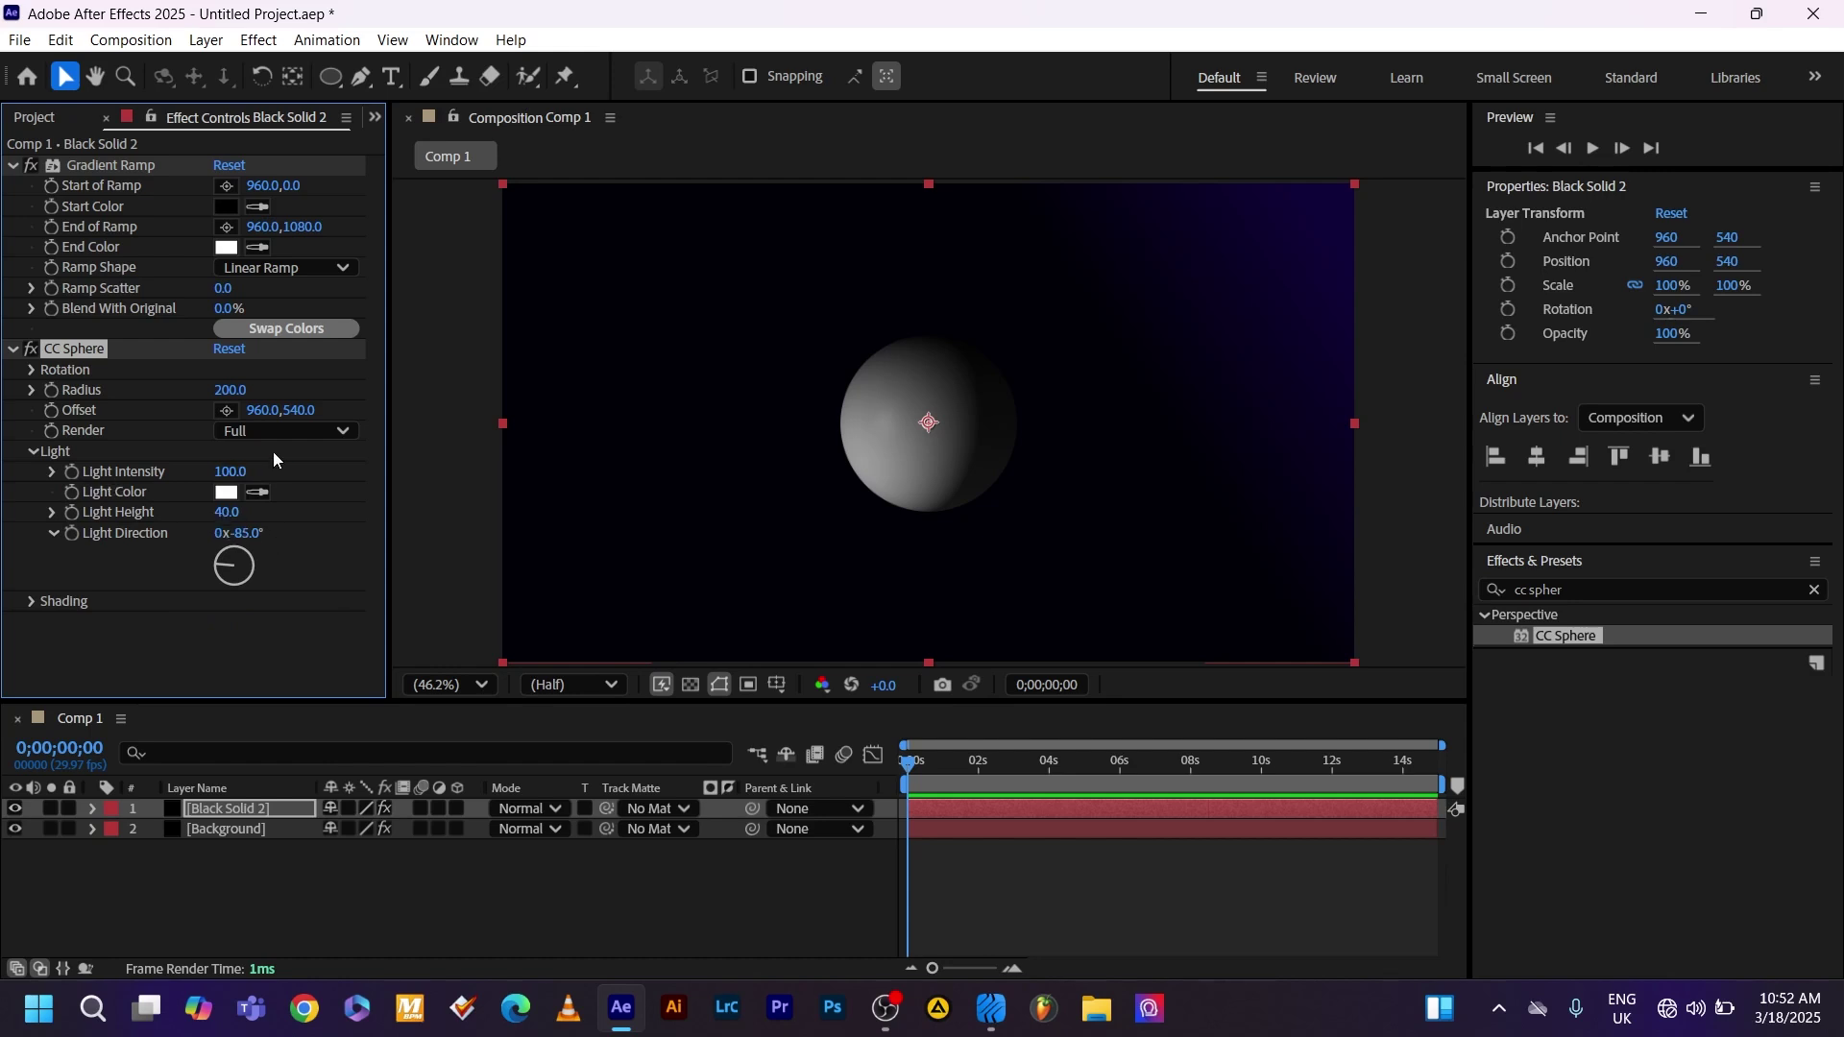
Set the sphere's Light Height to -50 and Light Direction to -300°
{"action": "left_click", "coordinate": [231, 513]}
{"action": "key", "text": "BackSpace"}
{"action": "type", "text": "-50"}
{"action": "key", "text": "Return"}
{"action": "mouse_move", "coordinate": [219, 582]}
{"action": "left_mouse_down"}
{"action": "mouse_move", "coordinate": [252, 579]}
{"action": "mouse_move", "coordinate": [255, 557]}
{"action": "left_mouse_up"}
Set the sphere shading to Specular 100, Roughness 0.4 and Reflective 13
{"action": "left_click", "coordinate": [33, 601]}
{"action": "scroll", "coordinate": [176, 611], "scroll_direction": "down", "scroll_amount": 1}
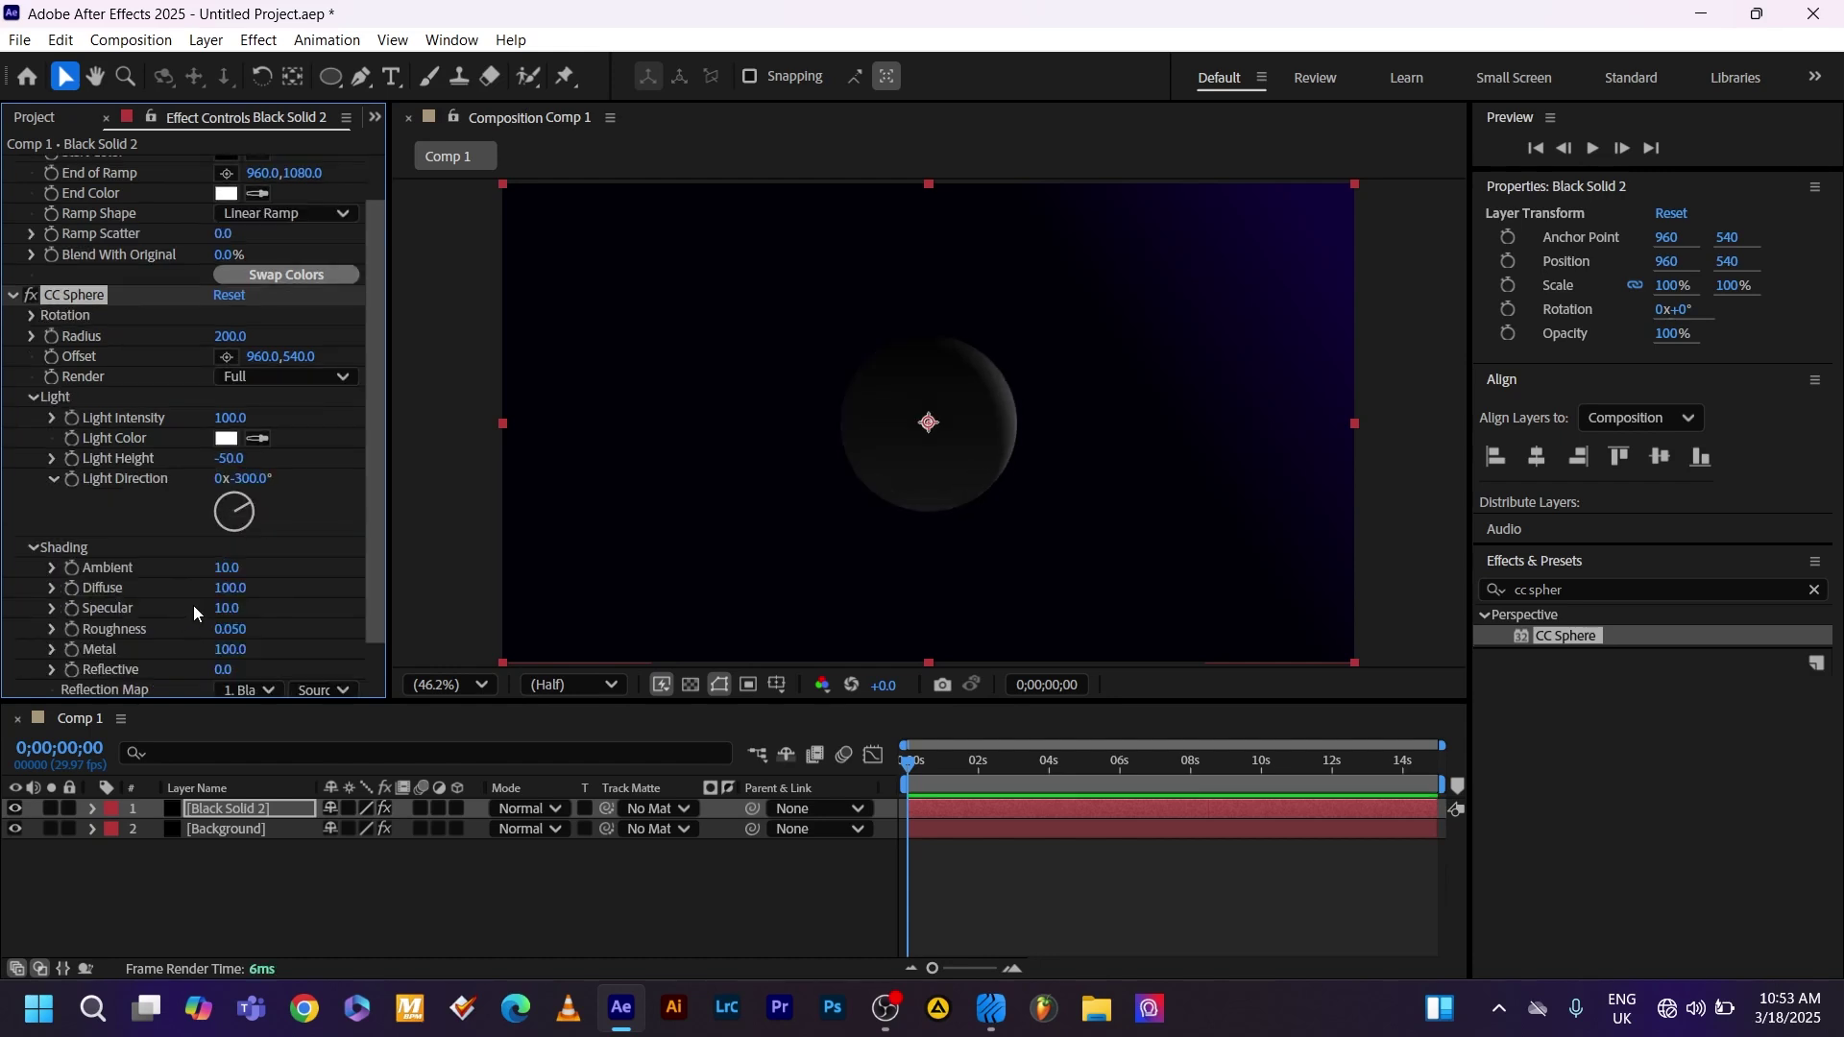
{"action": "left_click", "coordinate": [228, 609]}
{"action": "type", "text": "100"}
{"action": "key", "text": "Return"}
{"action": "left_click", "coordinate": [234, 629]}
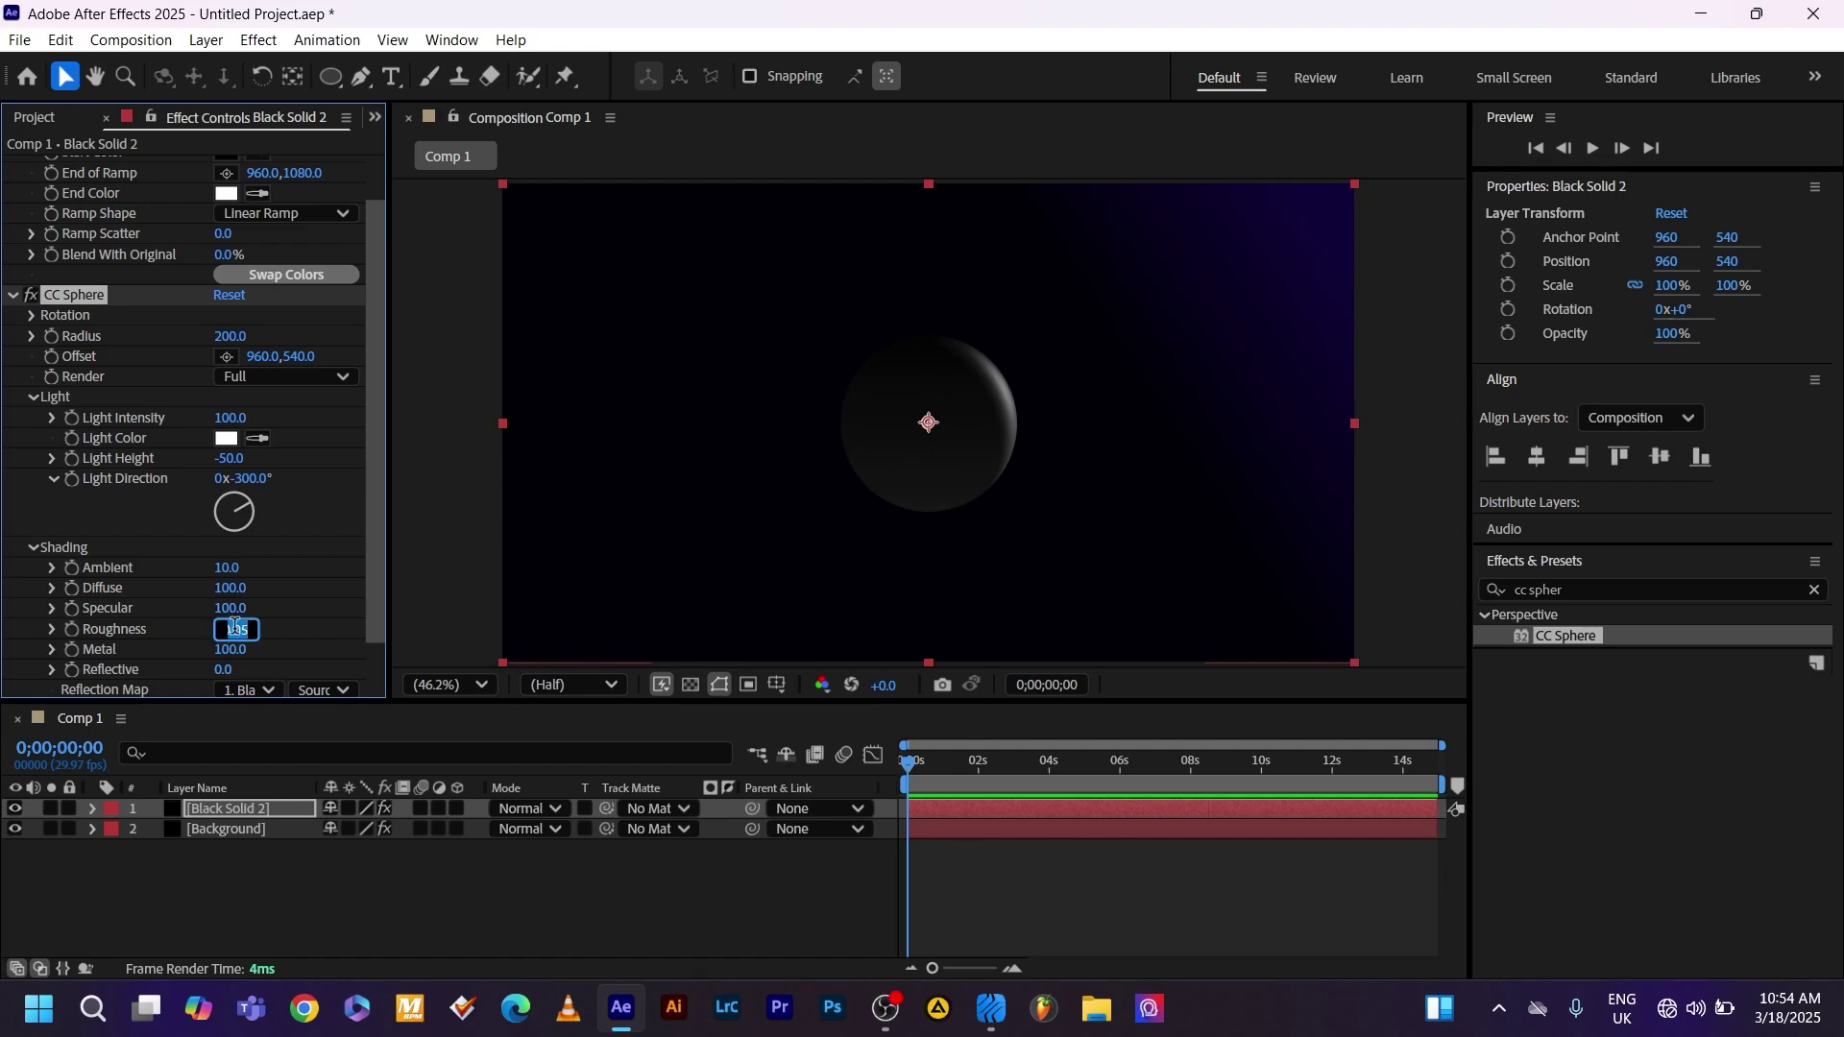
{"action": "type", "text": ".4"}
{"action": "left_click", "coordinate": [220, 670]}
{"action": "type", "text": "13"}
{"action": "key", "text": "Return"}
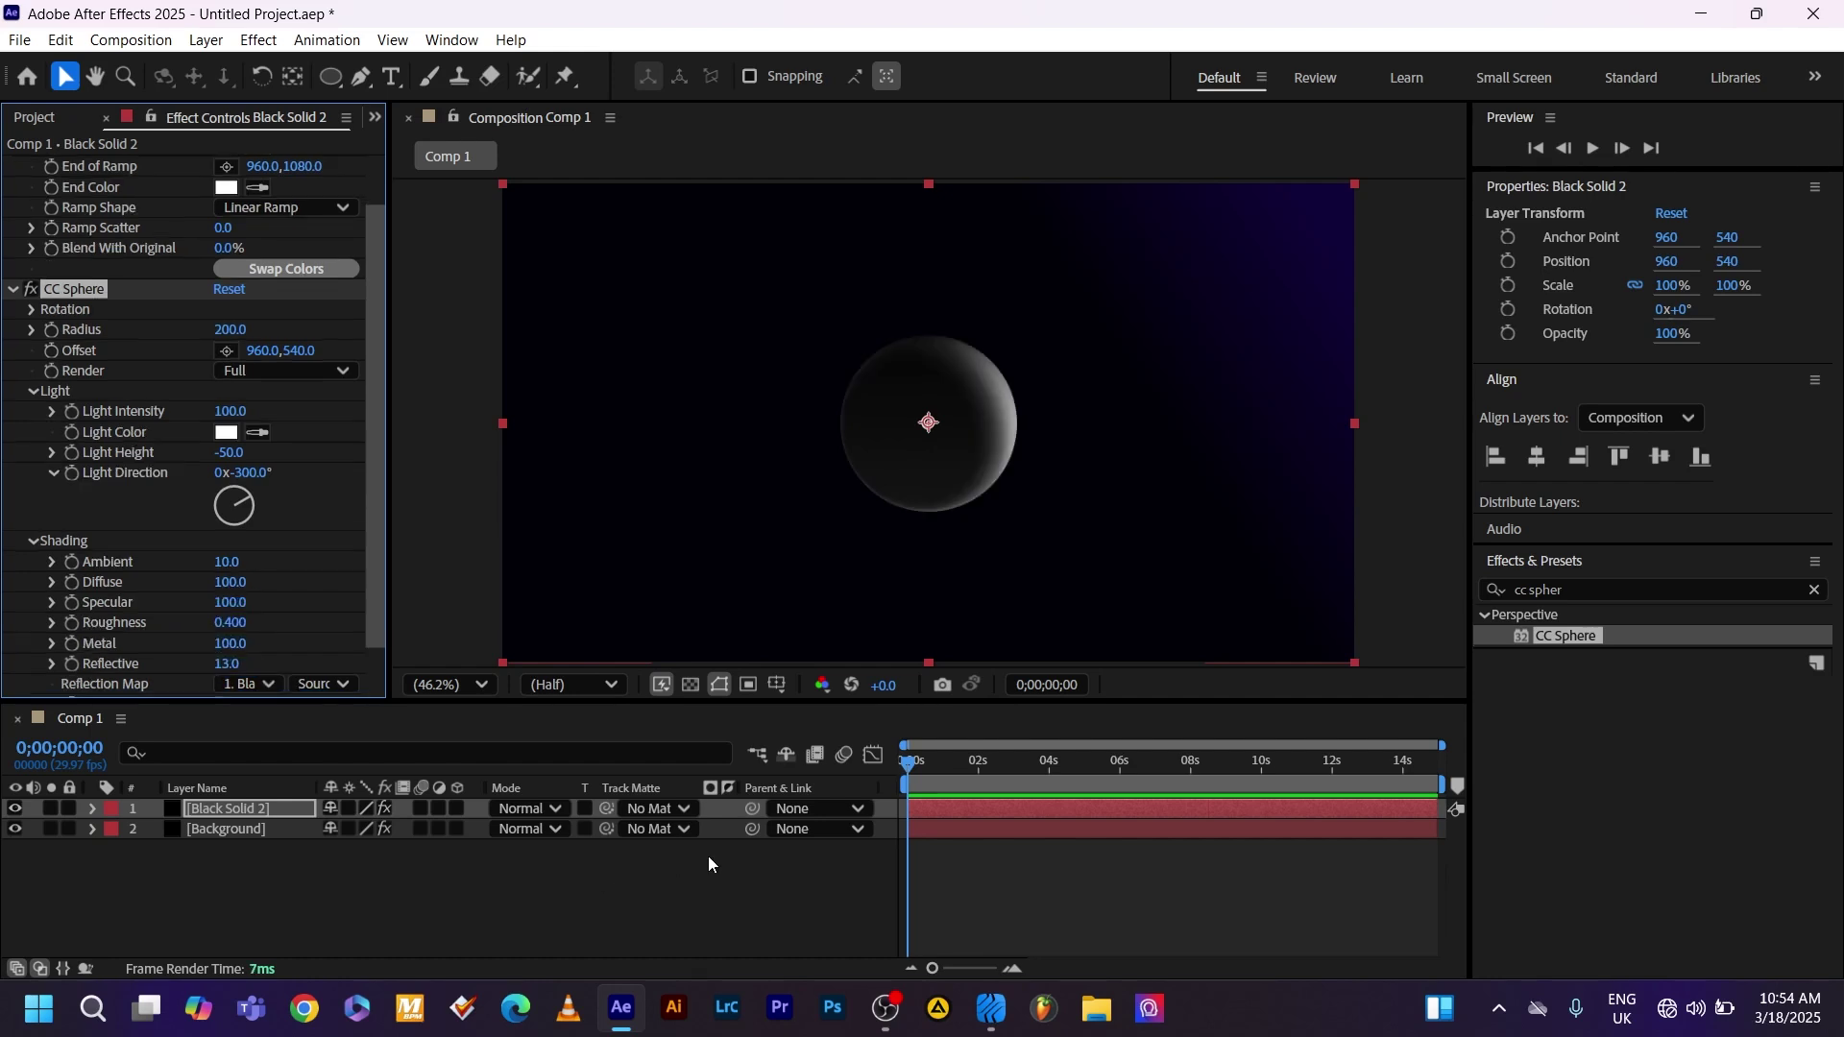
Apply Glow to Black Solid 2 using A & B Colors, based on the Alpha Channel
{"action": "left_click", "coordinate": [1579, 591]}
{"action": "key", "text": "BackSpace"}
{"action": "key", "text": "BackSpace"}
{"action": "key", "text": "BackSpace"}
{"action": "key", "text": "BackSpace"}
{"action": "key", "text": "BackSpace"}
{"action": "key", "text": "BackSpace"}
{"action": "key", "text": "BackSpace"}
{"action": "type", "text": "glow"}
{"action": "left_click_drag", "start_coordinate": [1572, 758], "coordinate": [282, 809]}
{"action": "left_click", "coordinate": [287, 497]}
{"action": "left_click", "coordinate": [288, 547]}
{"action": "left_click", "coordinate": [287, 375]}
{"action": "left_click", "coordinate": [303, 398]}
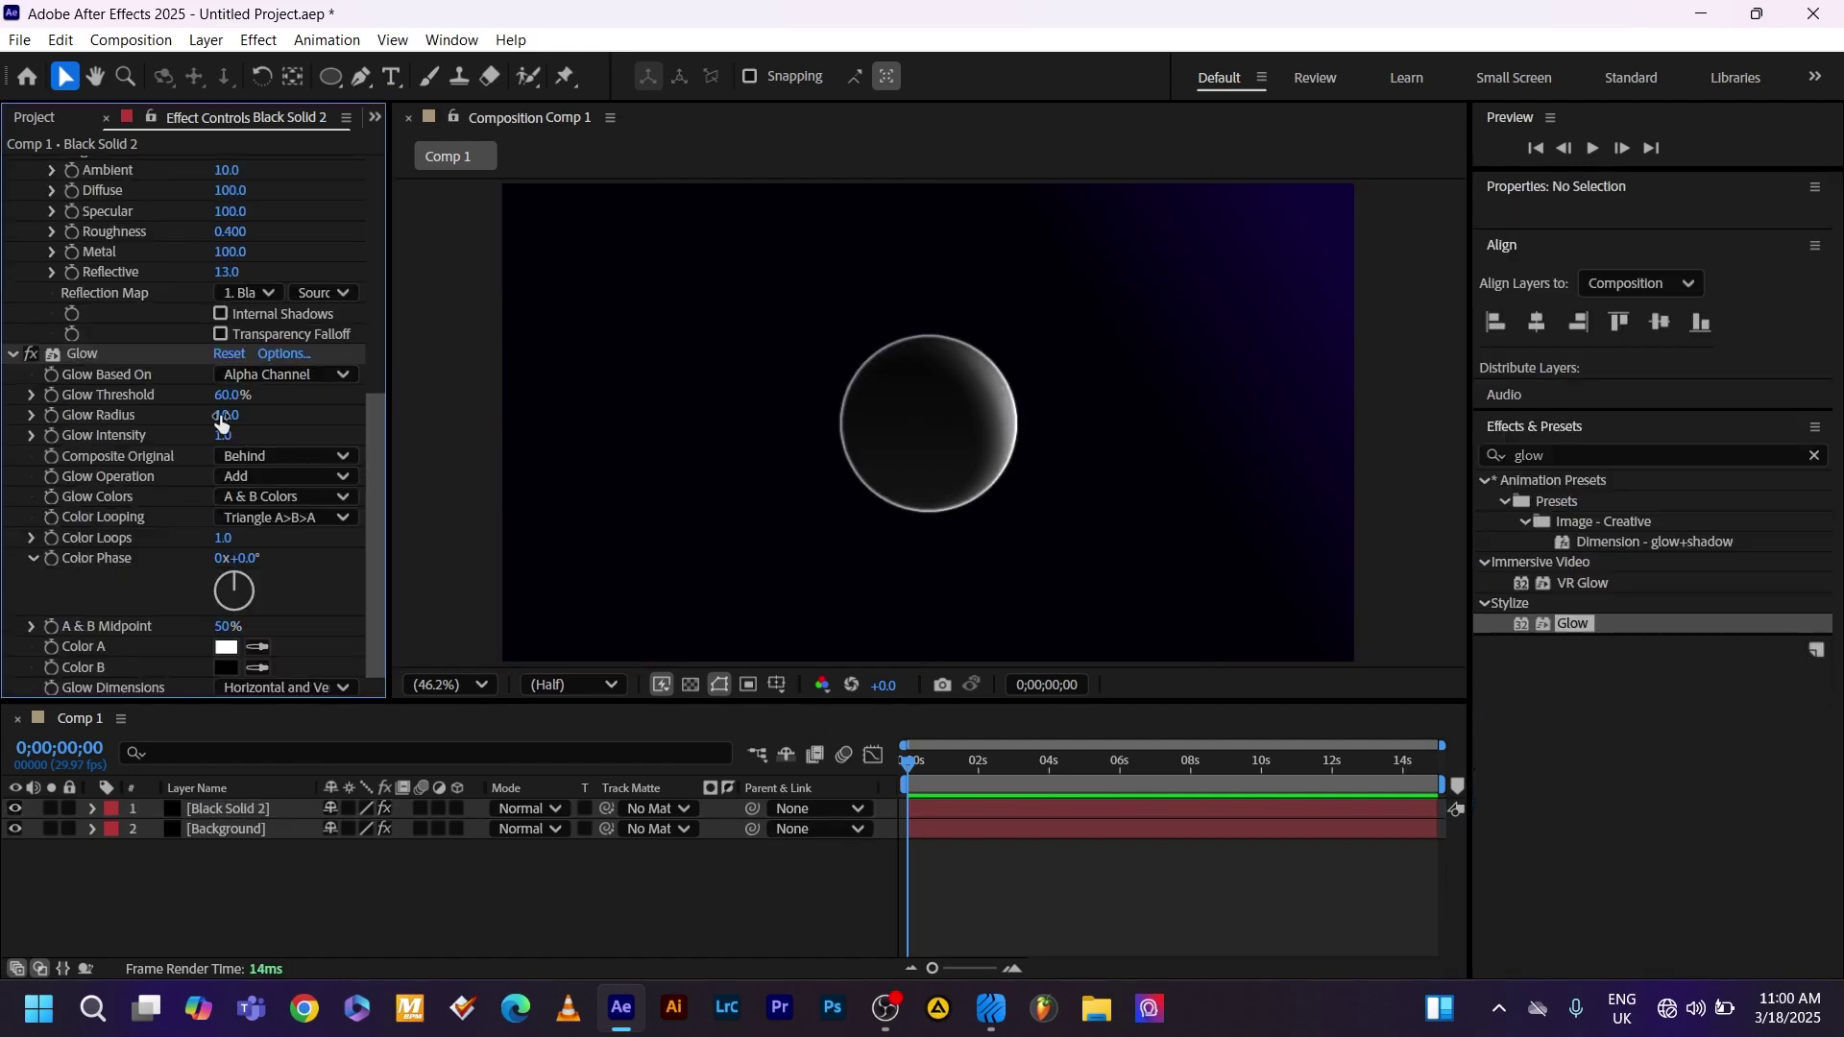
Set the glow's radius to 20, intensity to 0.2, and colour looping to Sawtooth B>A
{"action": "left_click", "coordinate": [222, 415]}
{"action": "type", "text": "20"}
{"action": "key", "text": "Return"}
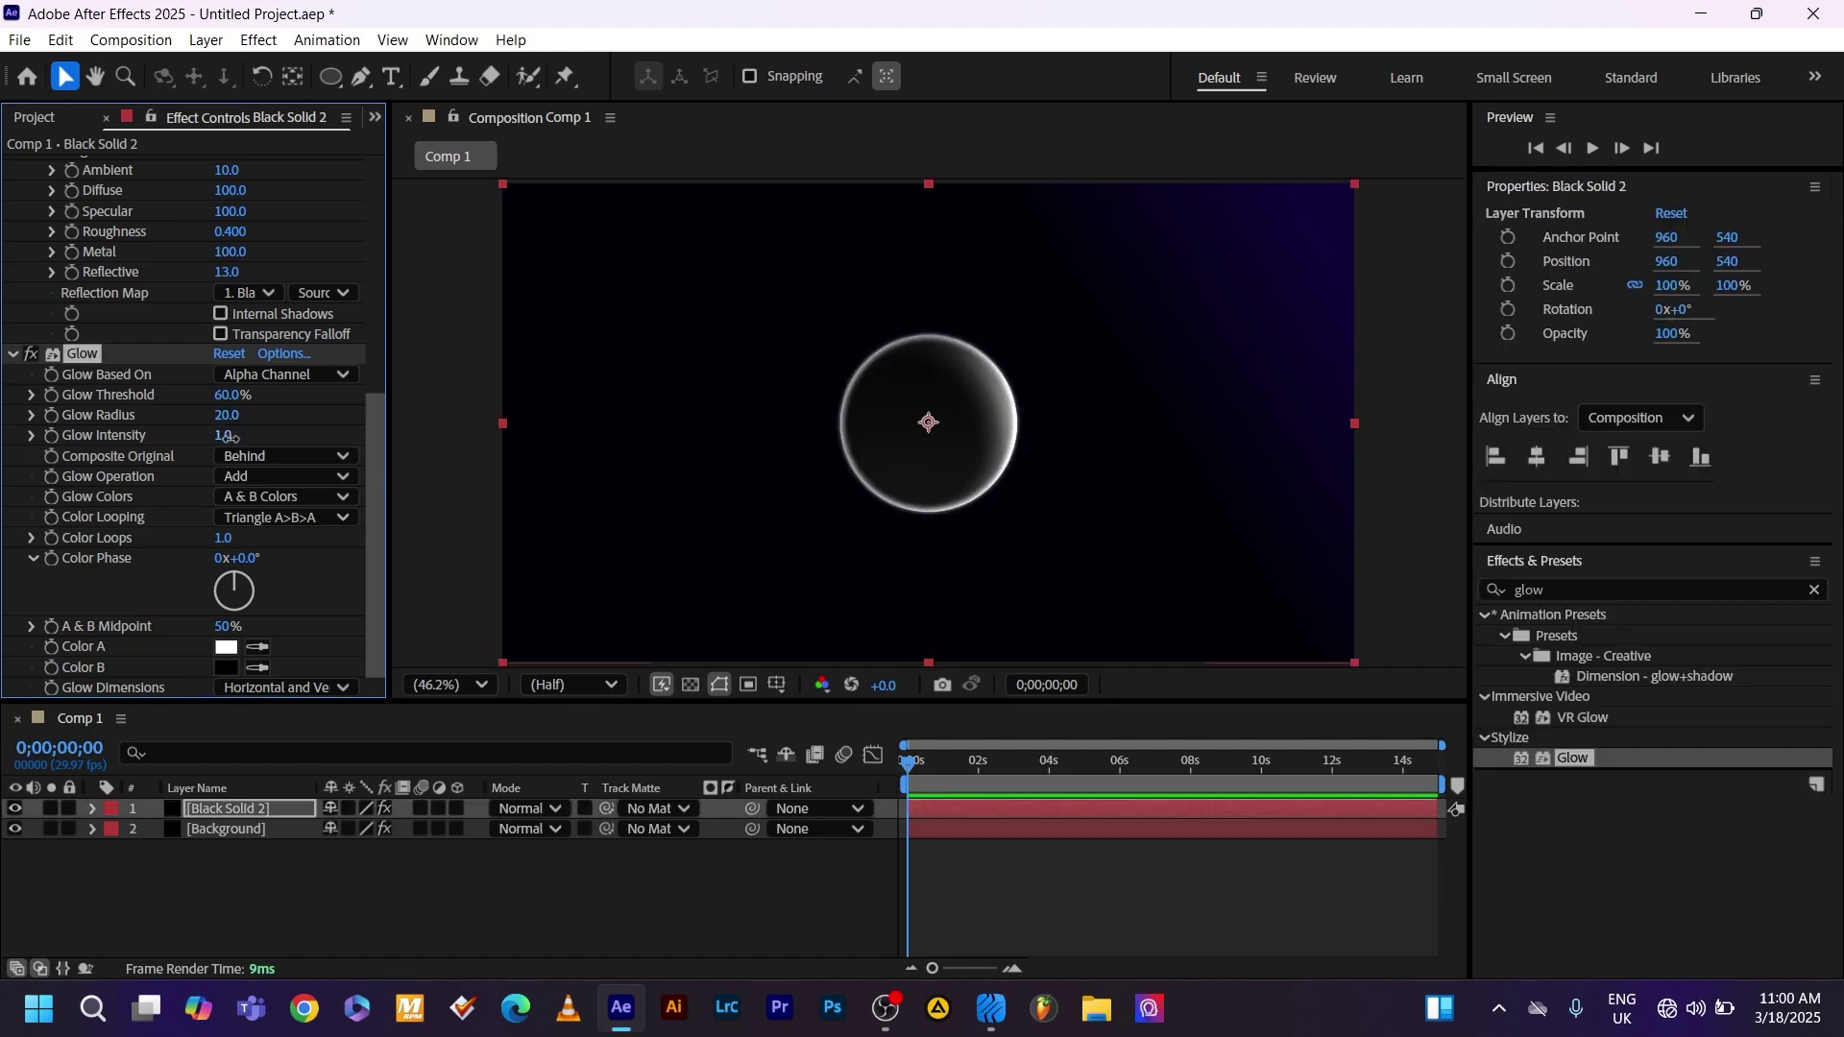
{"action": "left_click", "coordinate": [229, 436]}
{"action": "type", "text": "0.2"}
{"action": "key", "text": "Return"}
{"action": "left_click", "coordinate": [341, 498]}
{"action": "left_click", "coordinate": [341, 497]}
{"action": "left_click", "coordinate": [343, 517]}
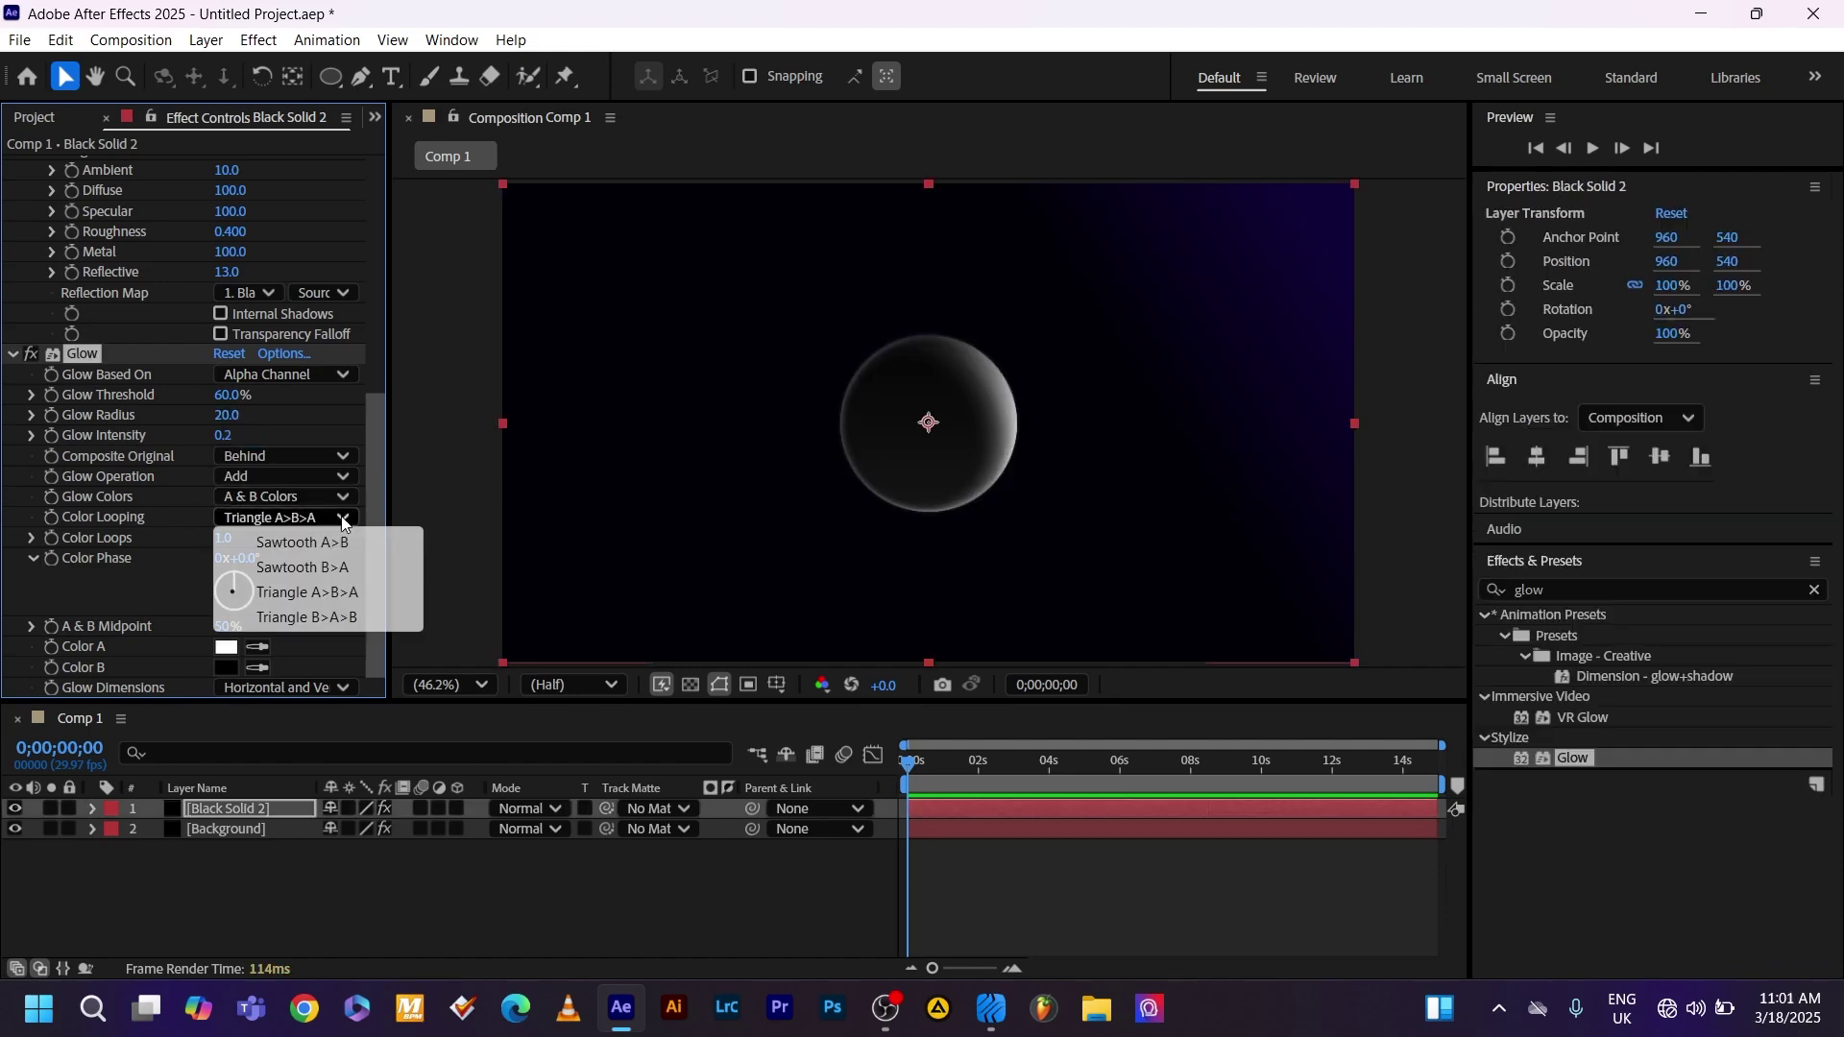
{"action": "left_click", "coordinate": [346, 569]}
Duplicate the glow as Glow 2 with radius 150 and Color A grey 3E3E3E
{"action": "key", "text": "ctrl+d"}
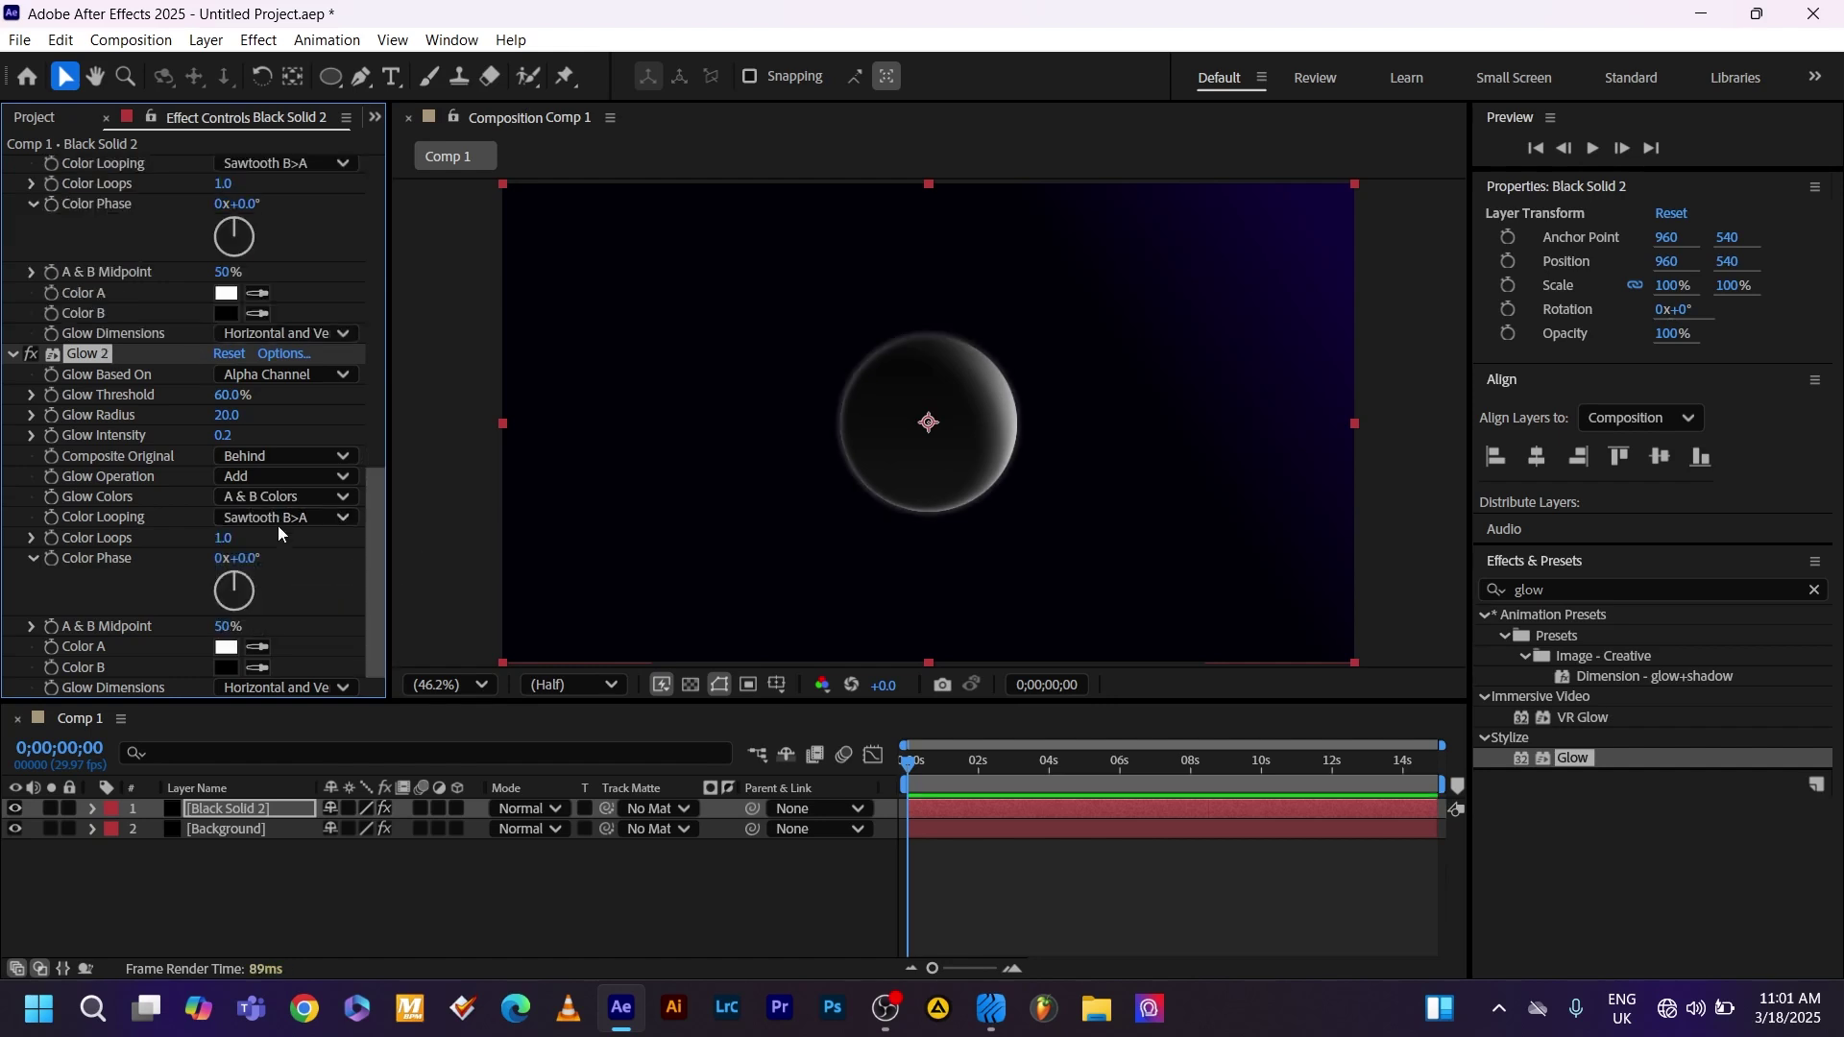
{"action": "left_click", "coordinate": [226, 411]}
{"action": "type", "text": "150"}
{"action": "left_click", "coordinate": [226, 646]}
{"action": "left_click_drag", "start_coordinate": [1016, 638], "coordinate": [1016, 681]}
{"action": "key", "text": "Return"}
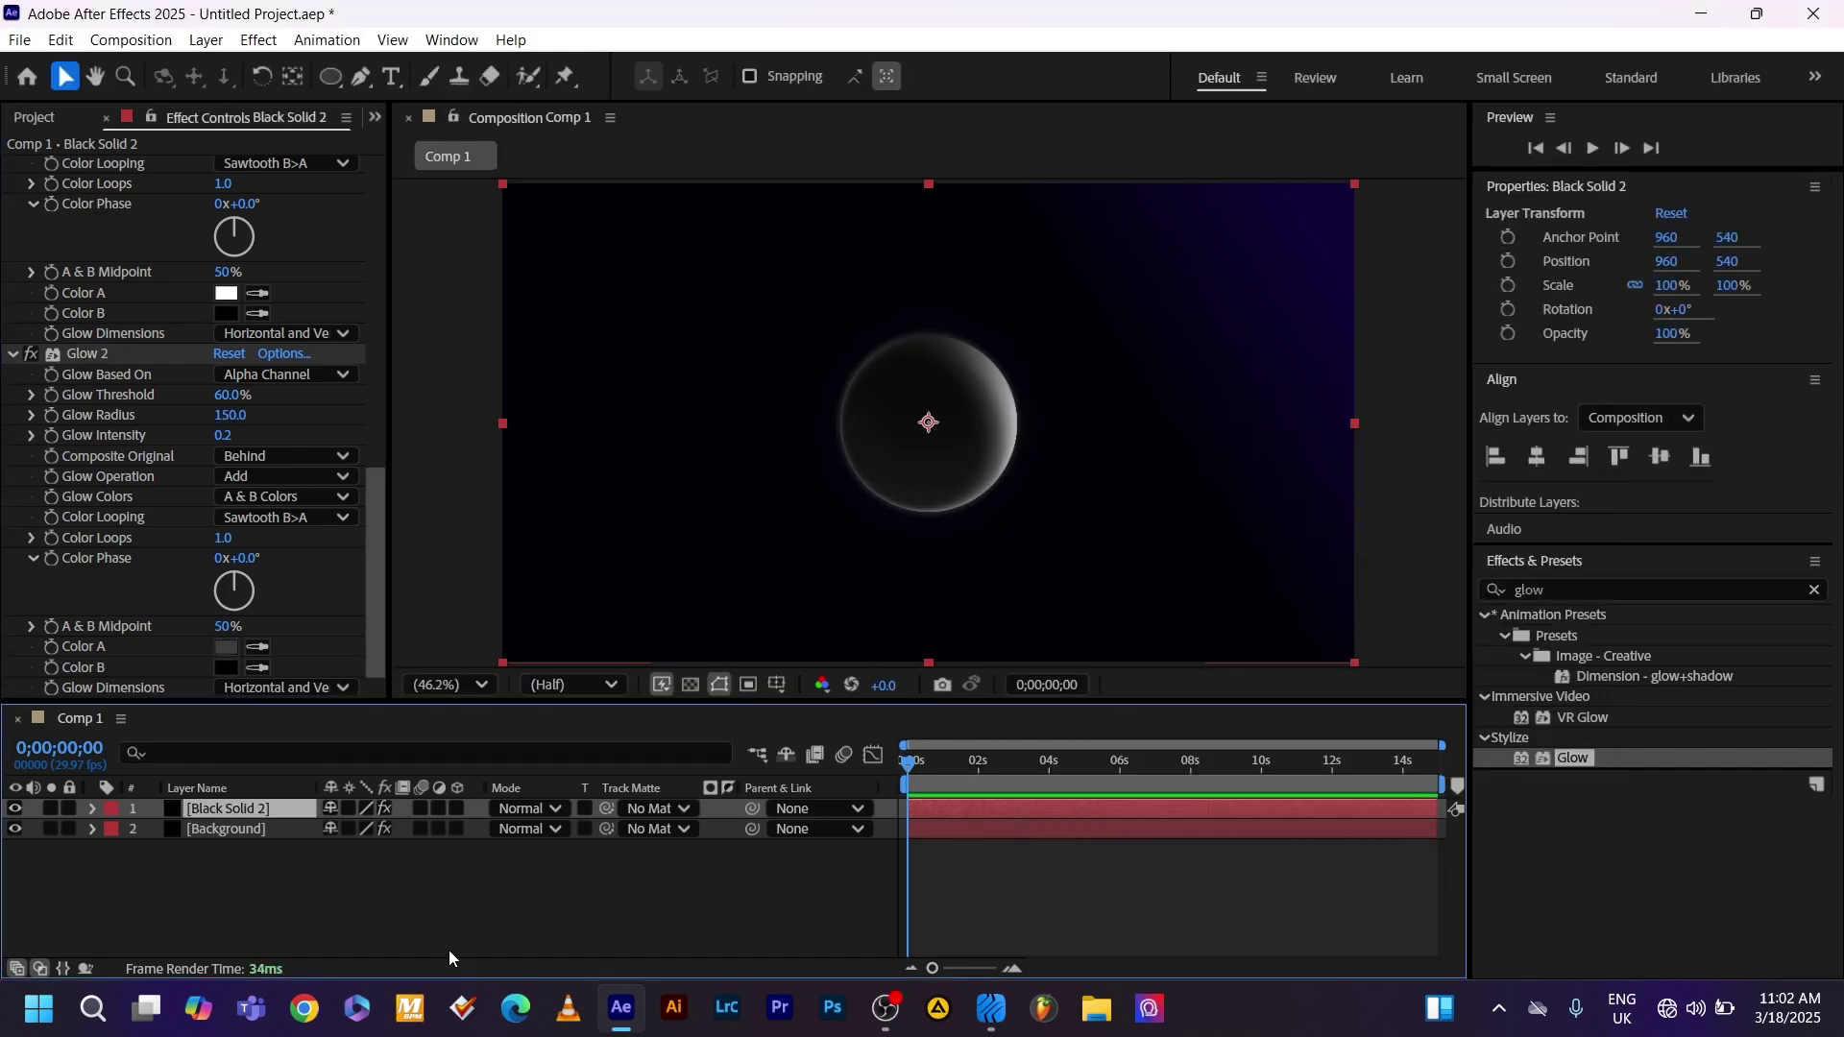
Duplicate the sphere layer and scale the copy down to 72%
{"action": "key", "text": "ctrl+d"}
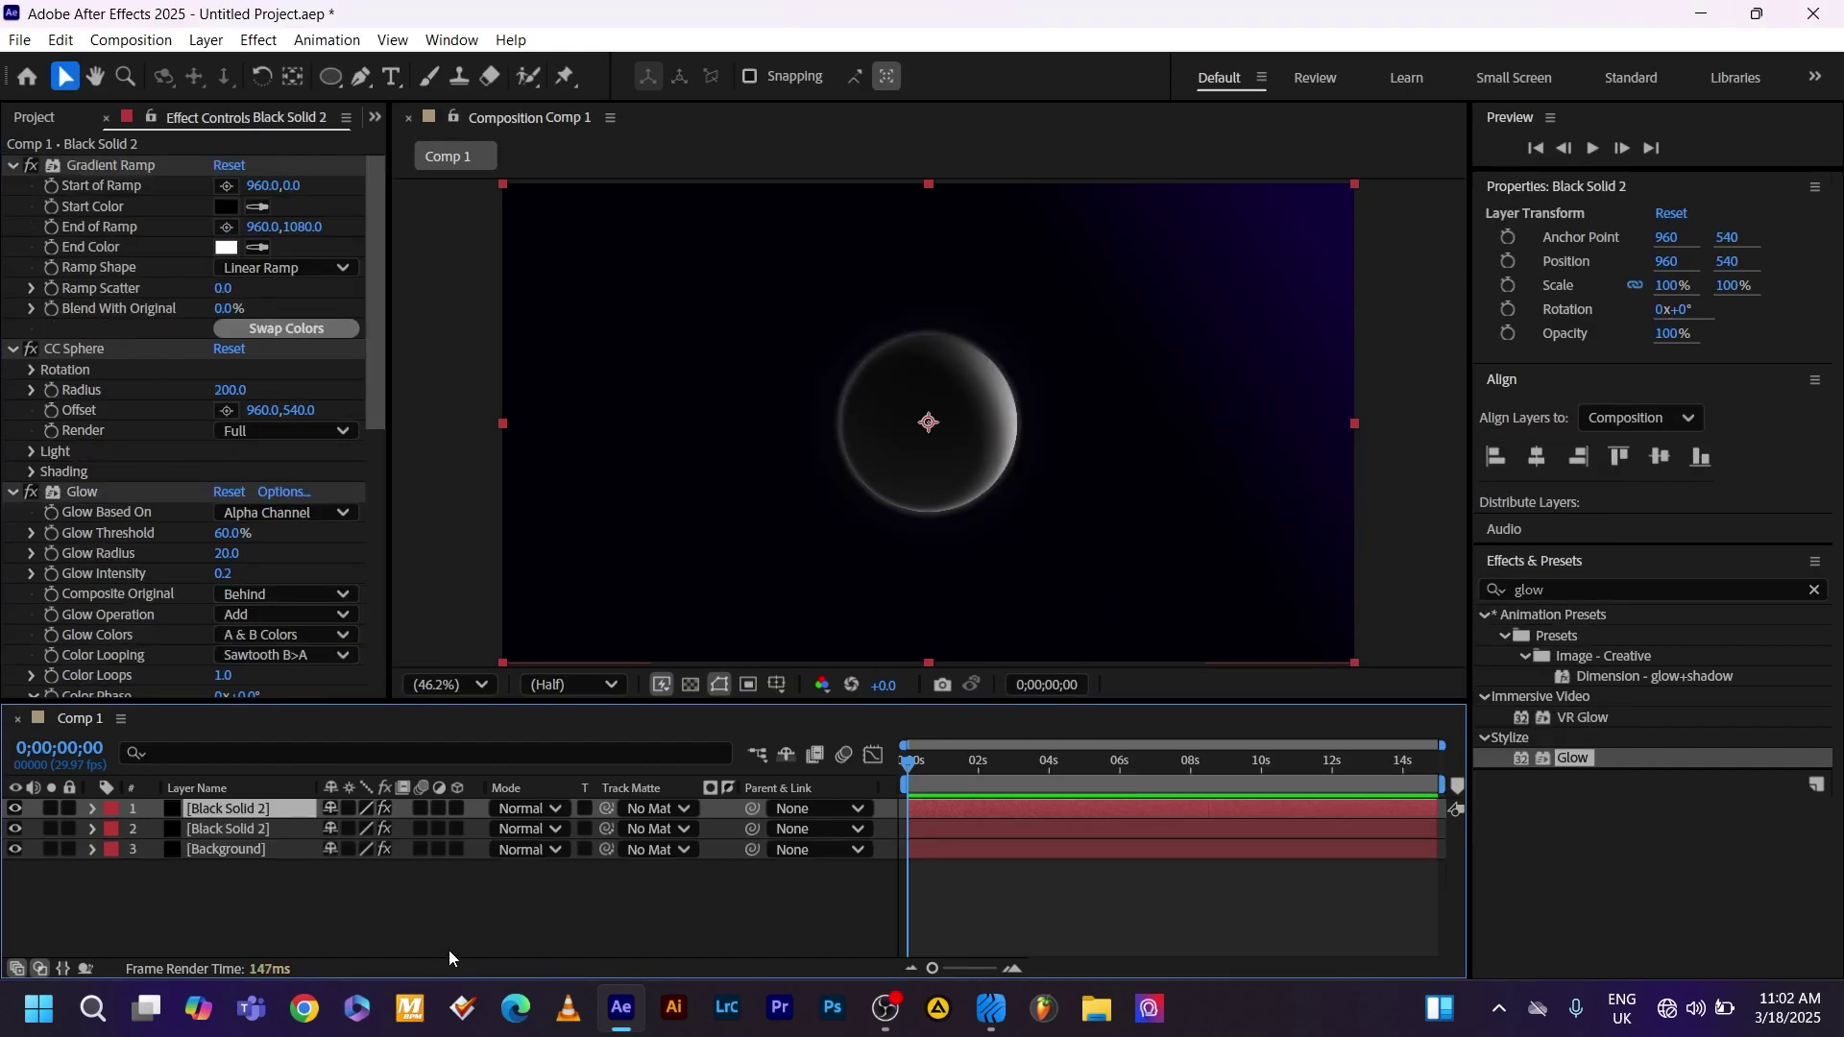
{"action": "key", "text": "s"}
{"action": "left_click_drag", "start_coordinate": [369, 829], "coordinate": [317, 832]}
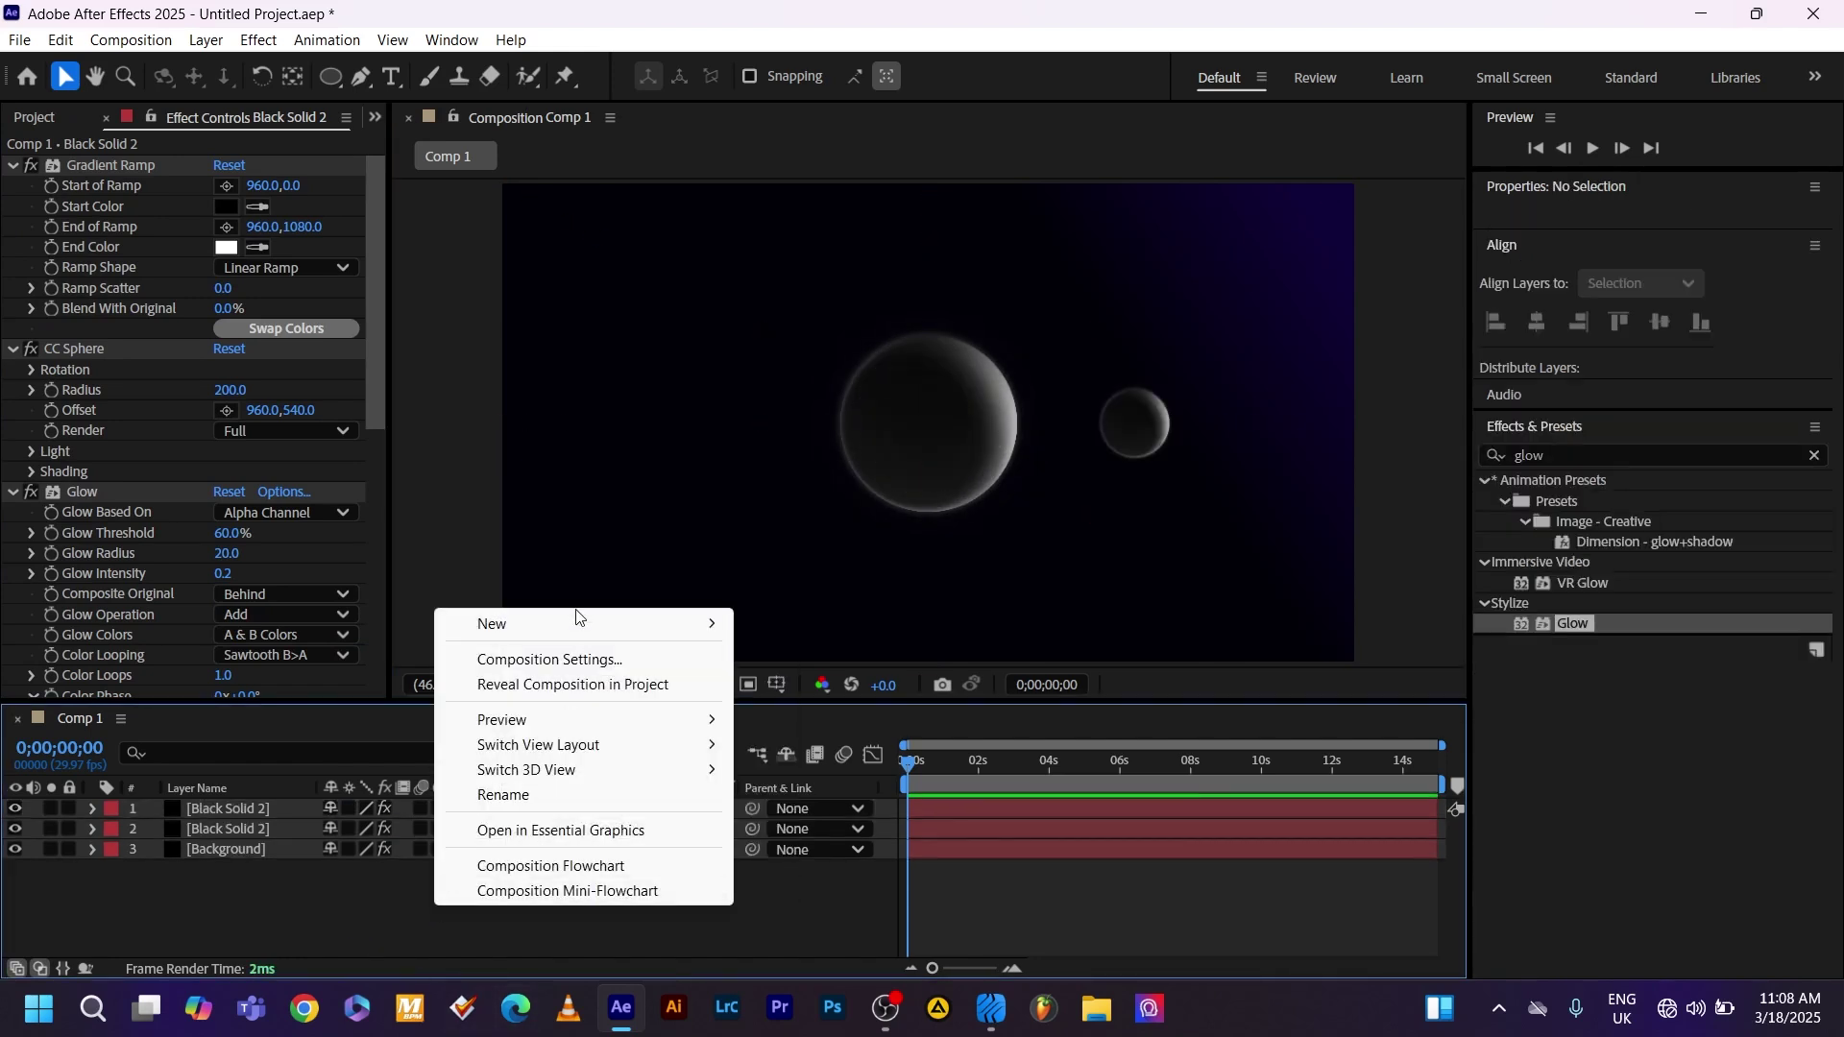
Add a 3D null whose Y Rotation is driven by a time* expression
{"action": "mouse_move", "coordinate": [577, 626]}
{"action": "left_click", "coordinate": [788, 760]}
{"action": "left_click_drag", "start_coordinate": [458, 849], "coordinate": [457, 808]}
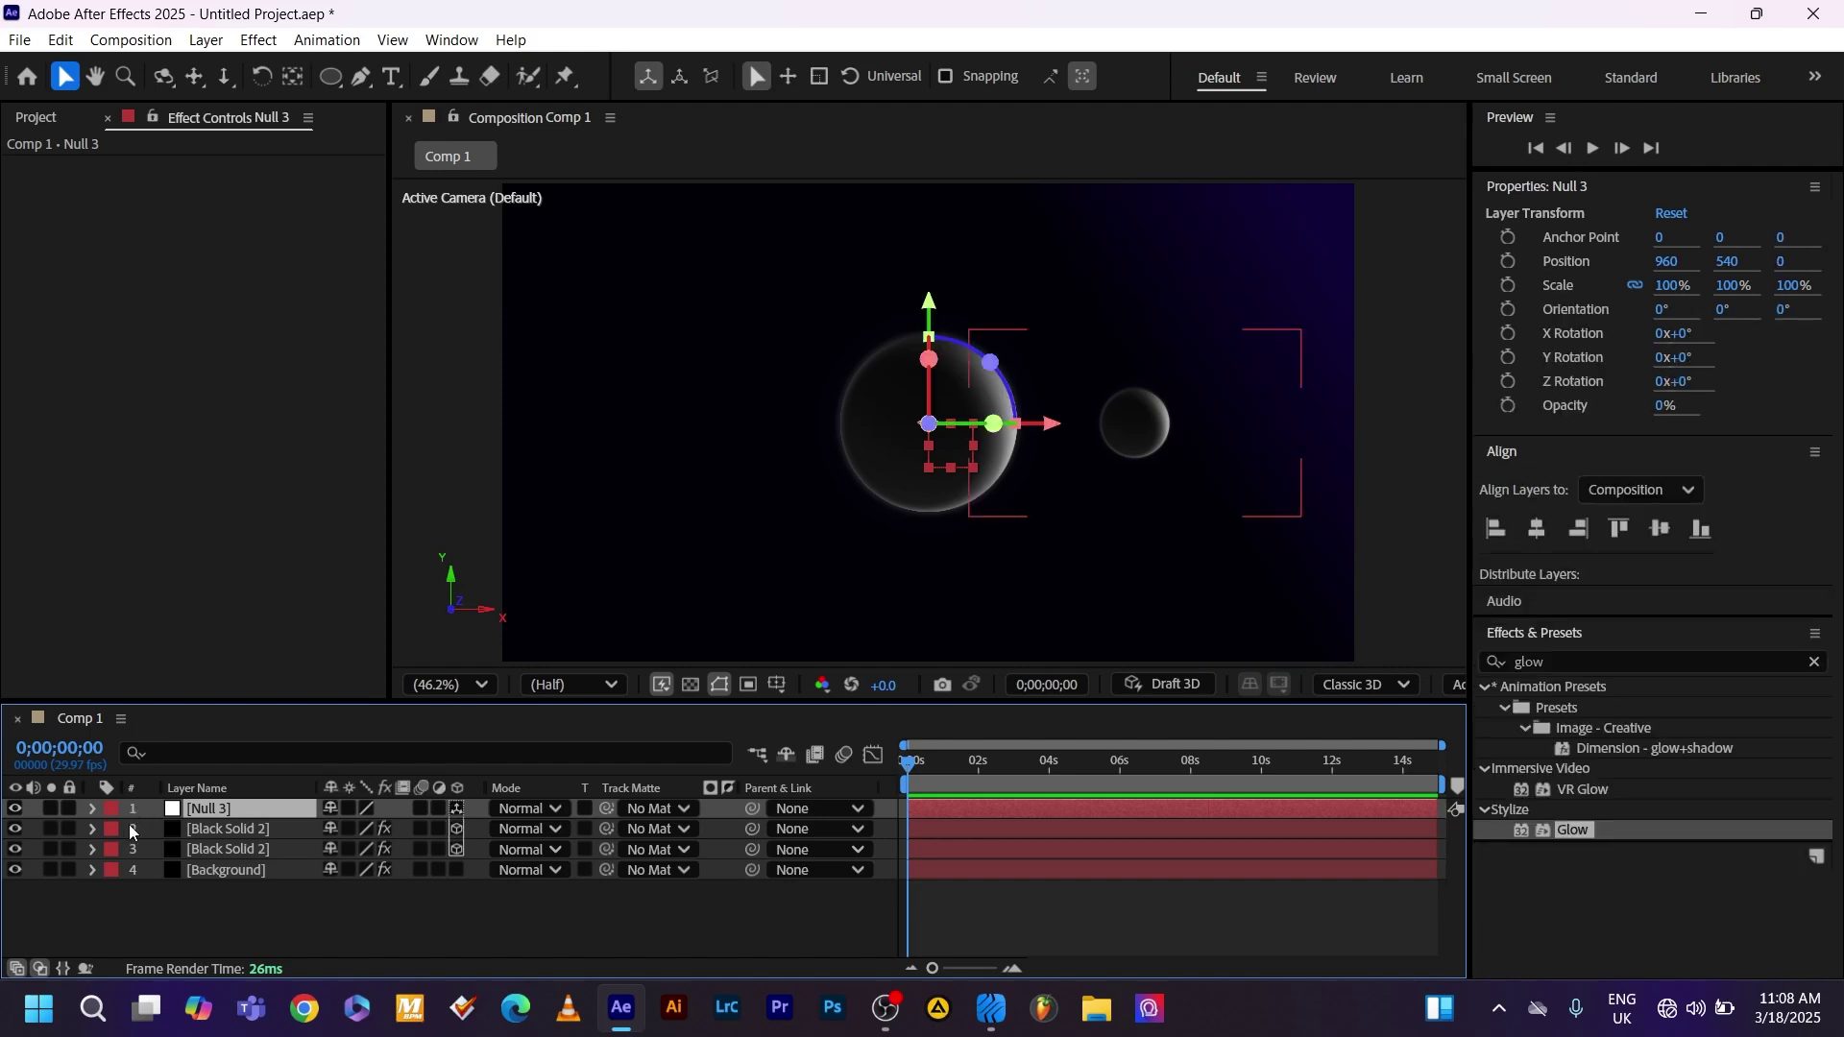
{"action": "left_click", "coordinate": [92, 809]}
{"action": "left_click", "coordinate": [115, 830]}
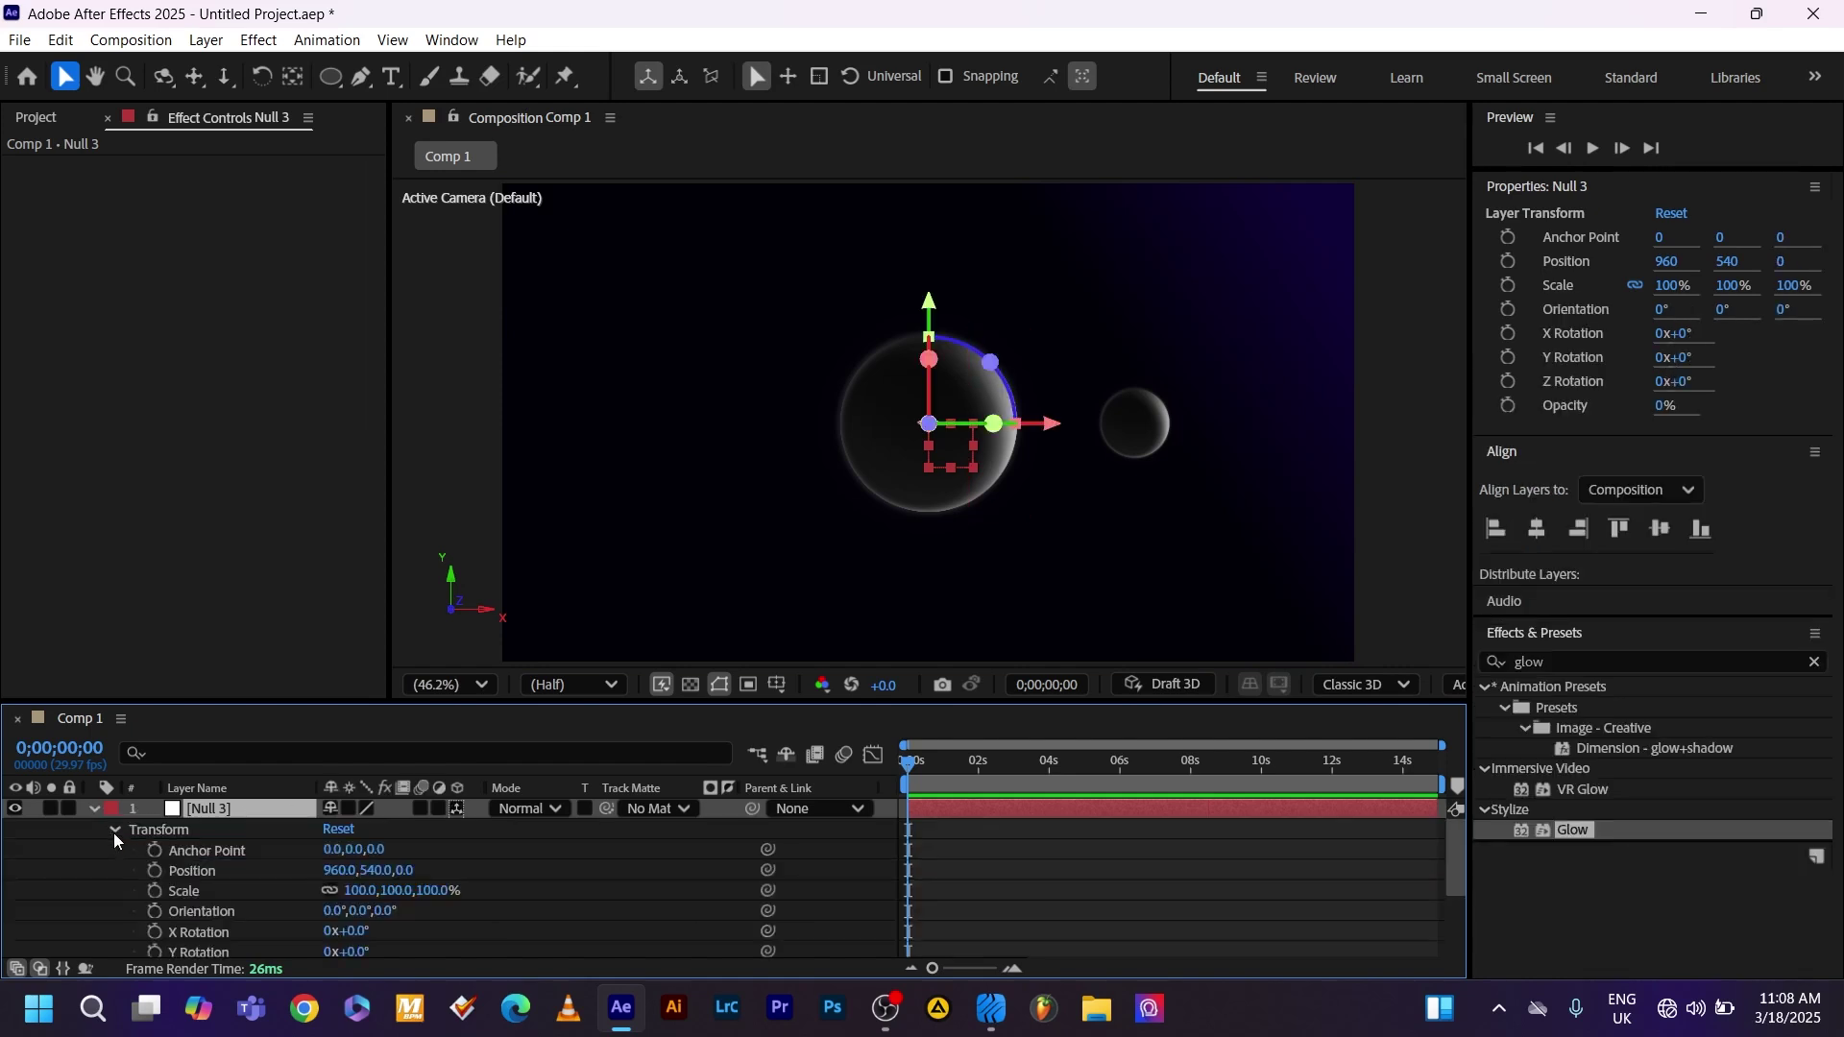
{"action": "left_click", "coordinate": [155, 952], "text": "alt"}
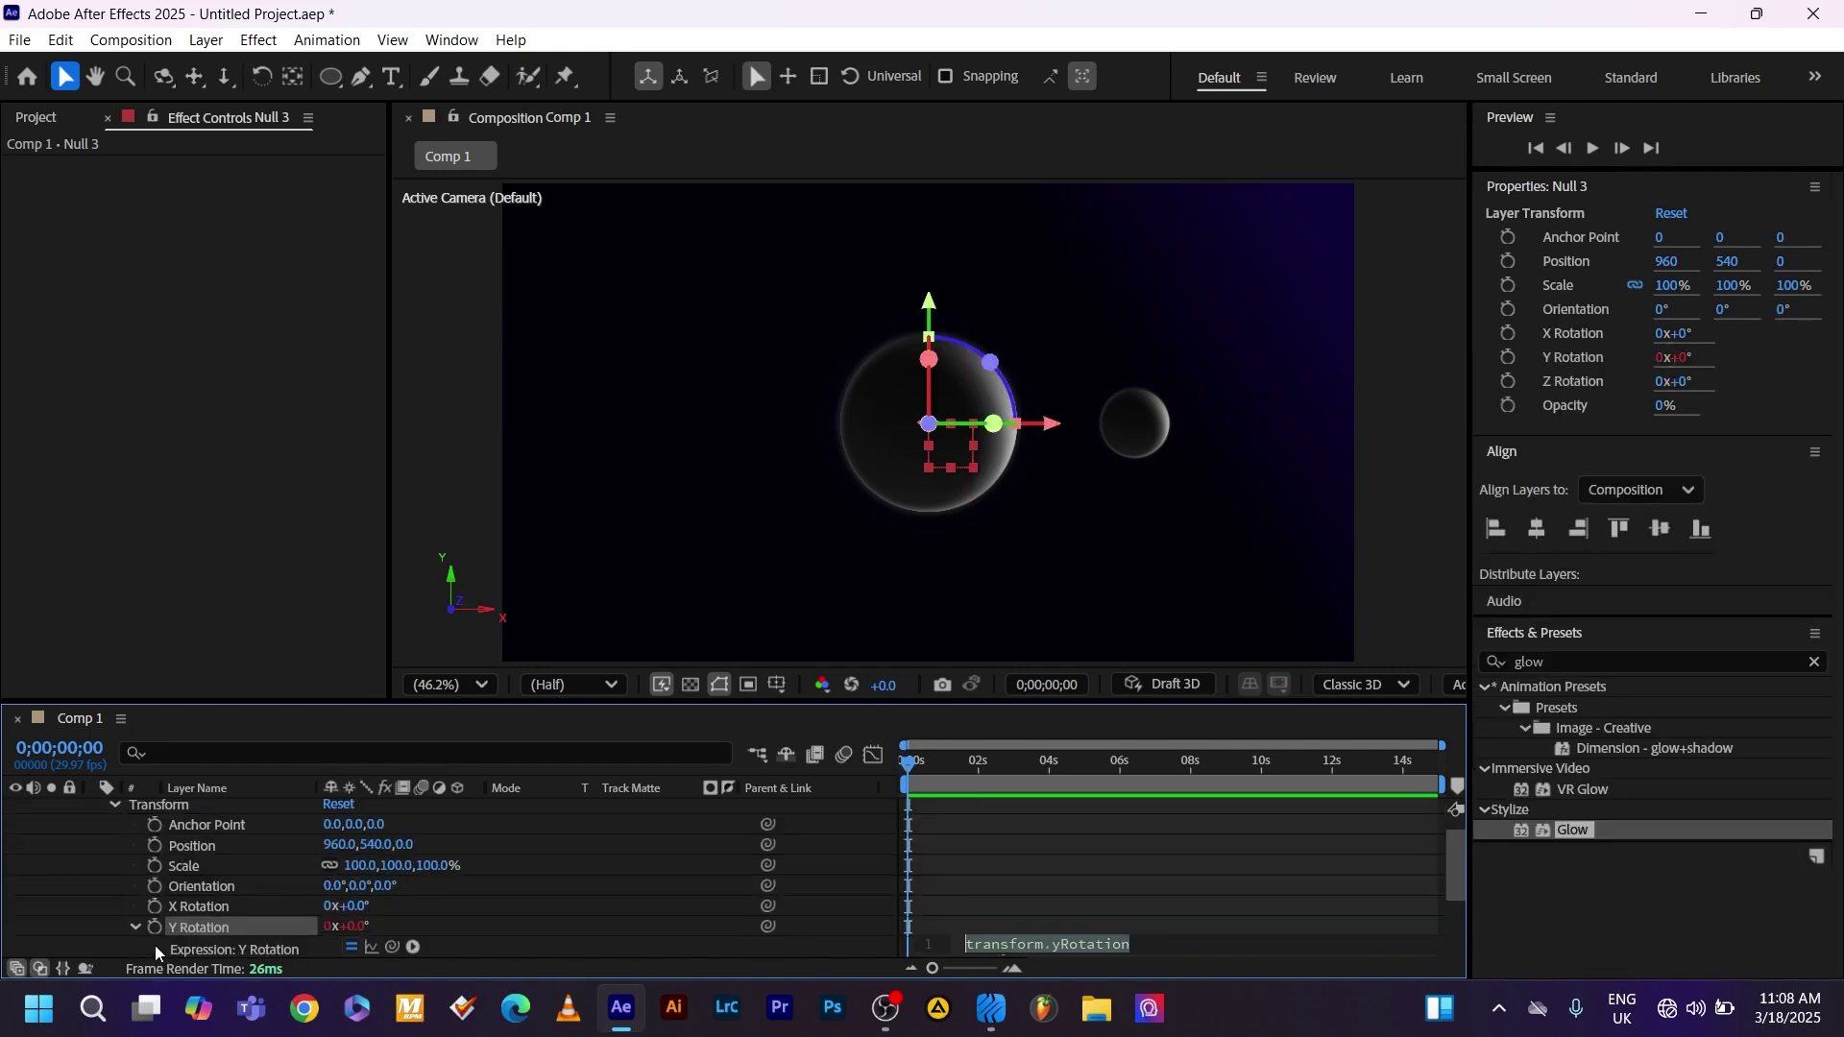
{"action": "type", "text": "time*20"}
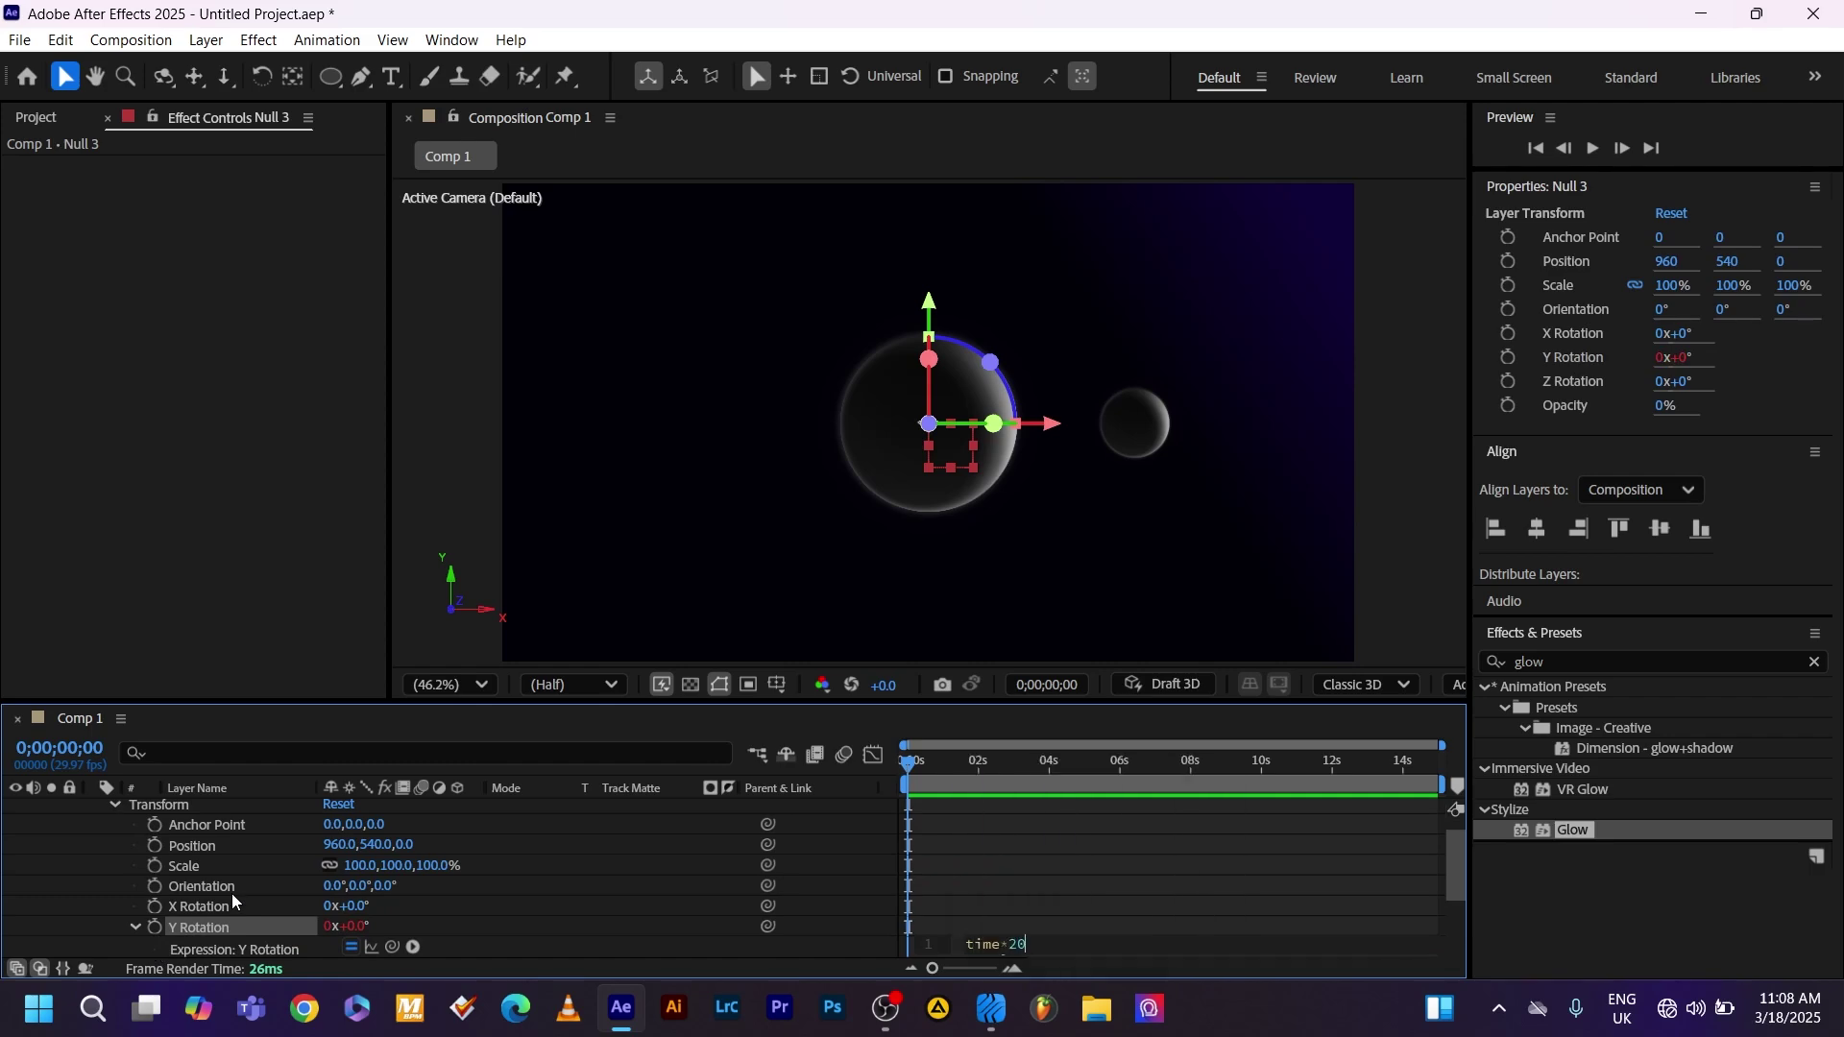
{"action": "left_click", "coordinate": [246, 845]}
Set the spheres' auto-orientation, parent the small sphere to Null 3, and preview the orbit
{"action": "left_click", "coordinate": [206, 40]}
{"action": "mouse_move", "coordinate": [252, 308]}
{"action": "left_click", "coordinate": [729, 708]}
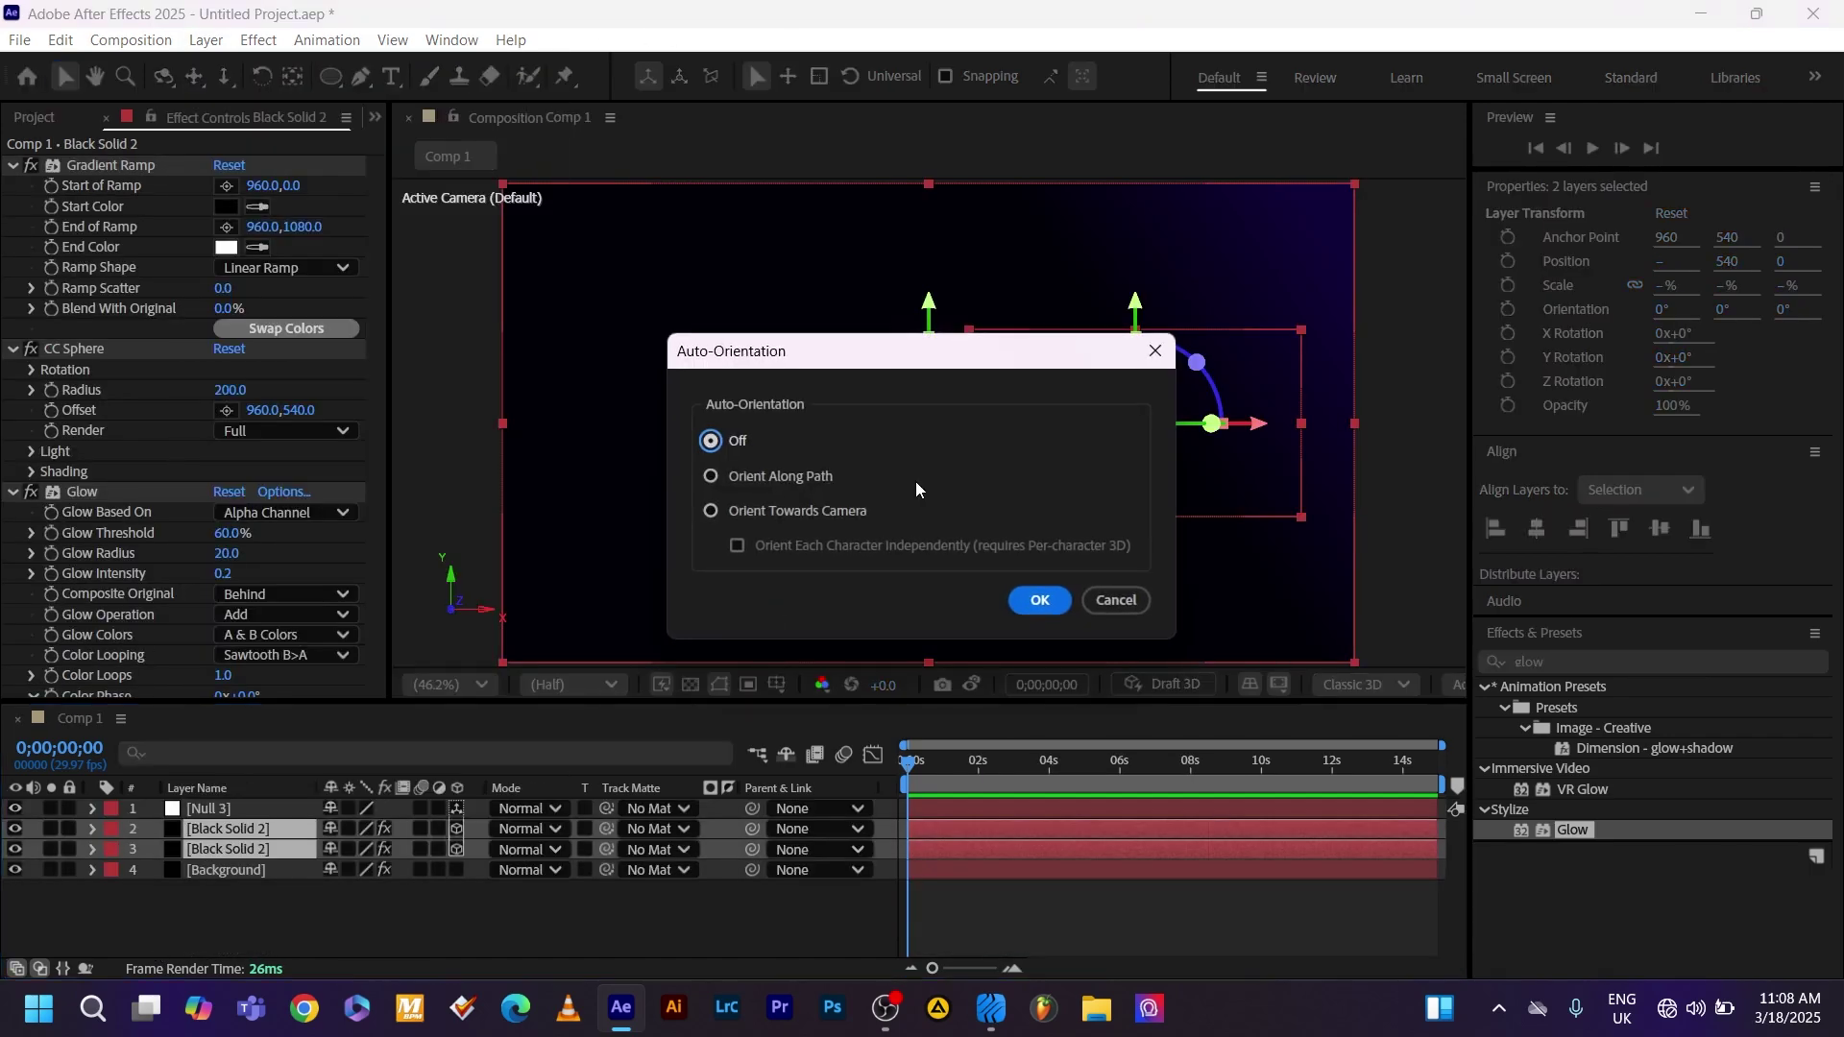
{"action": "left_click", "coordinate": [1041, 601]}
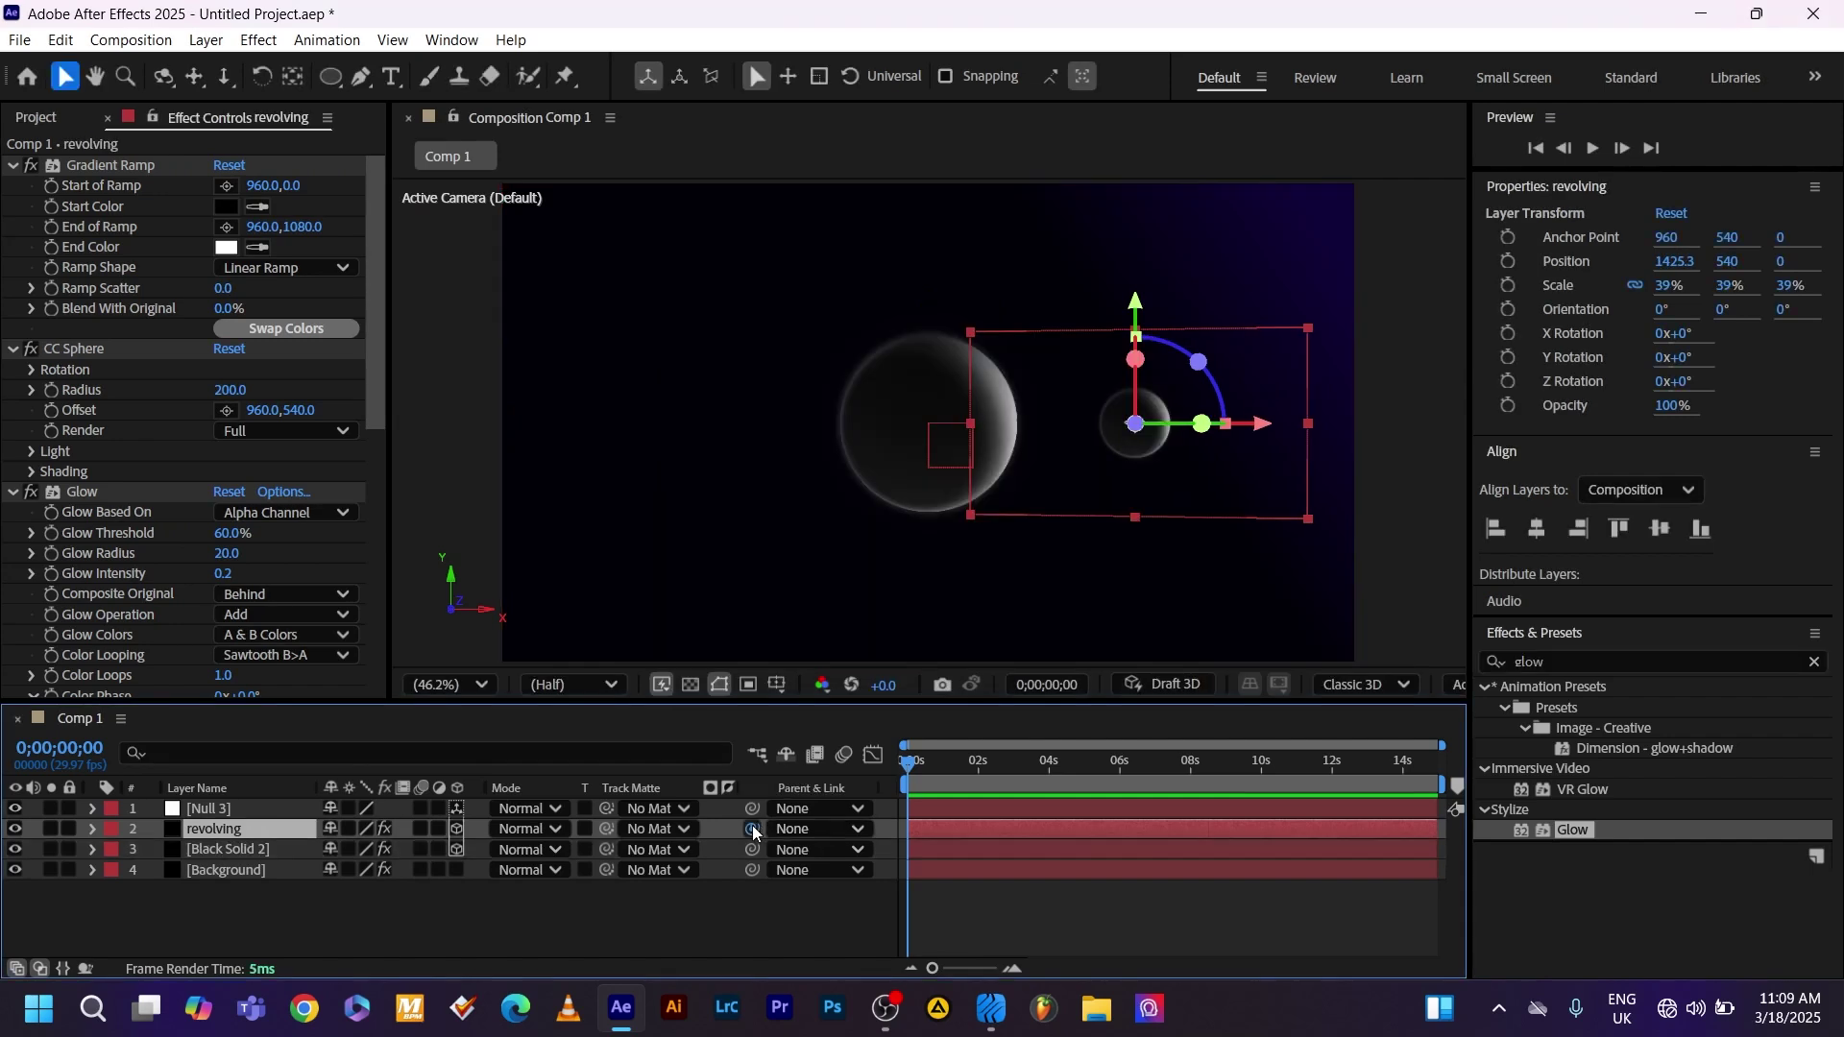
{"action": "left_click_drag", "start_coordinate": [753, 829], "coordinate": [262, 811]}
{"action": "key", "text": "space"}
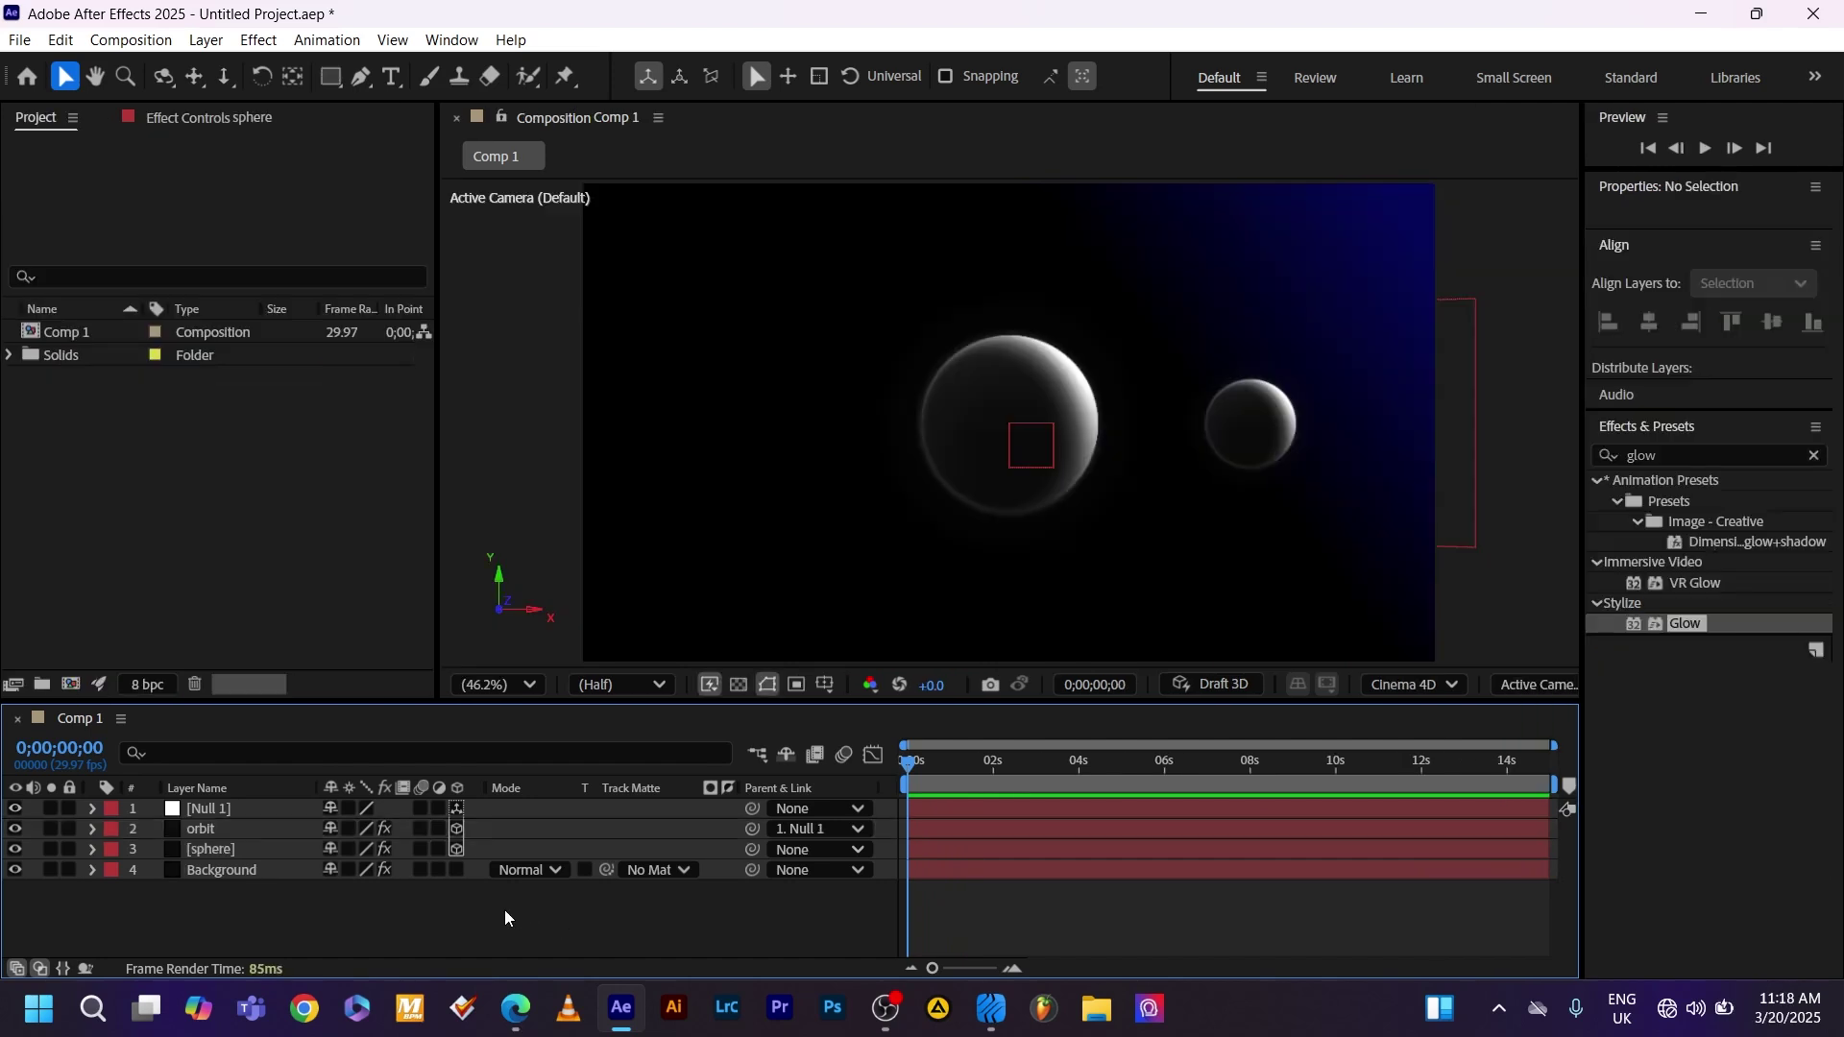
Create a new solid layer sized 4000 by 400
{"action": "right_click", "coordinate": [505, 918]}
{"action": "mouse_move", "coordinate": [609, 629]}
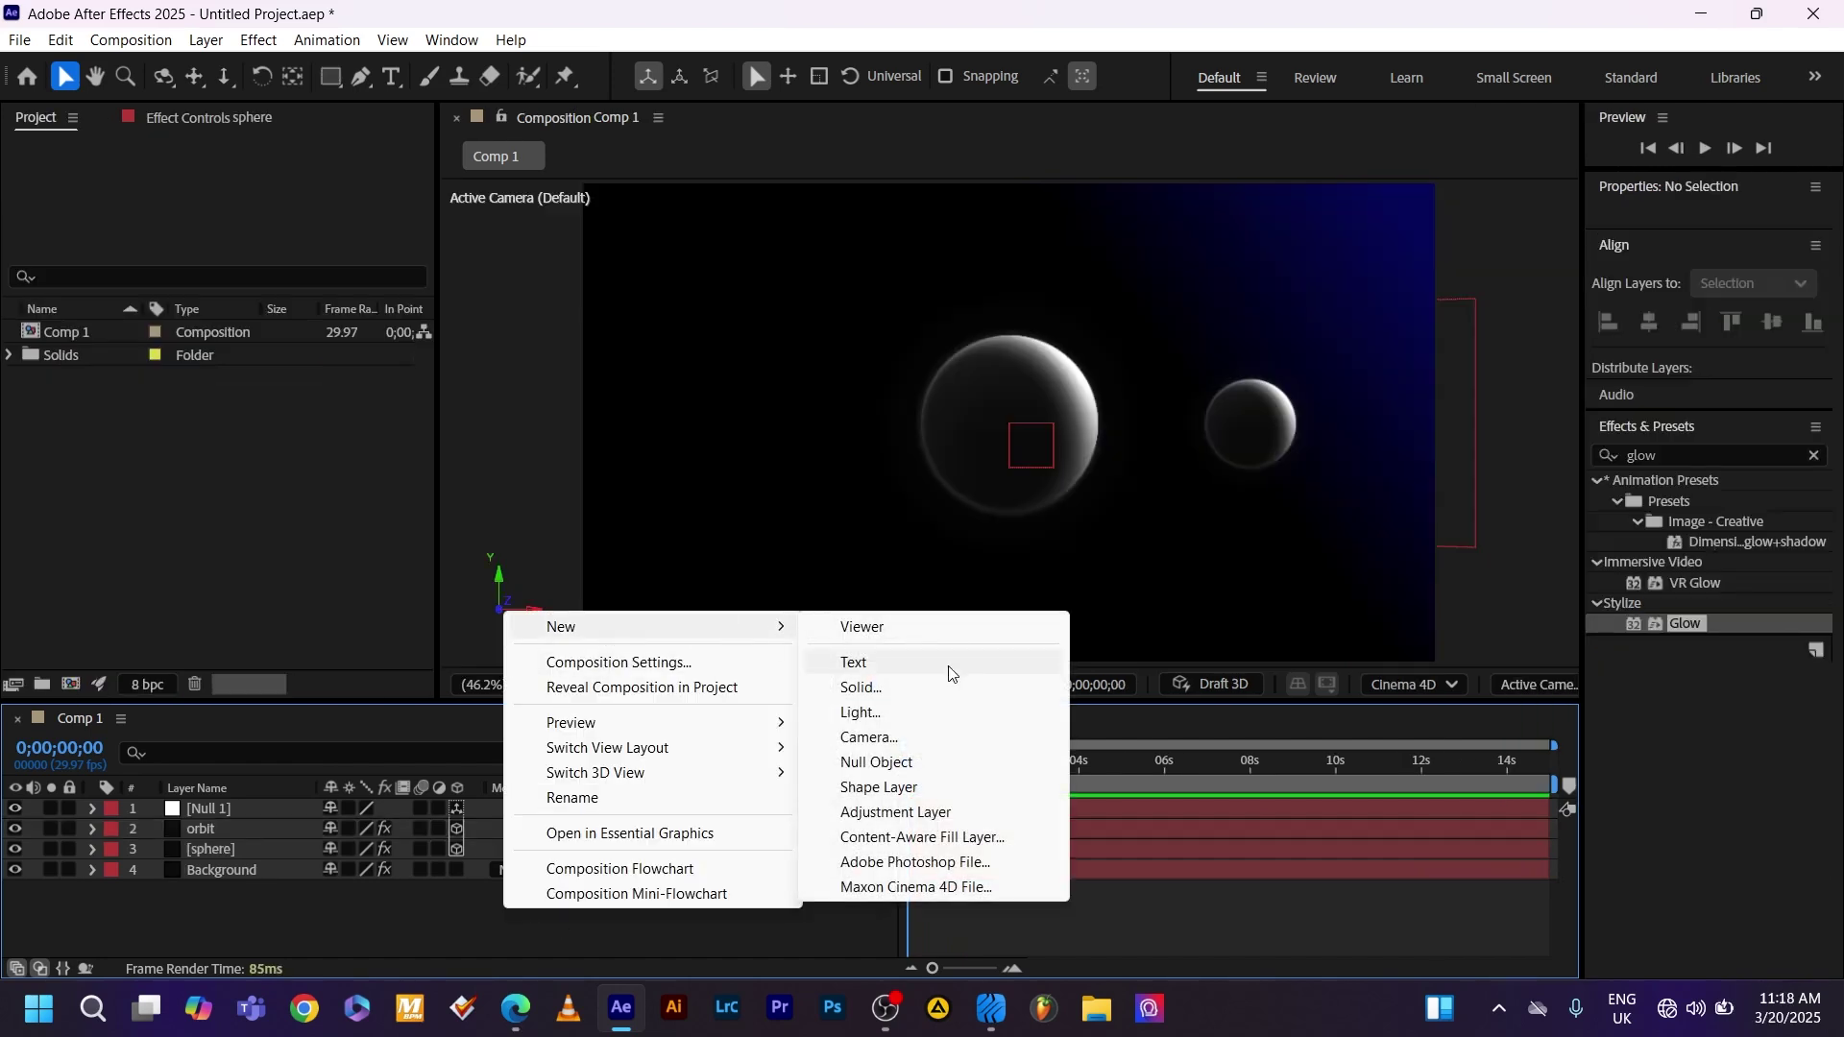
{"action": "left_click", "coordinate": [925, 688]}
{"action": "double_click", "coordinate": [824, 375]}
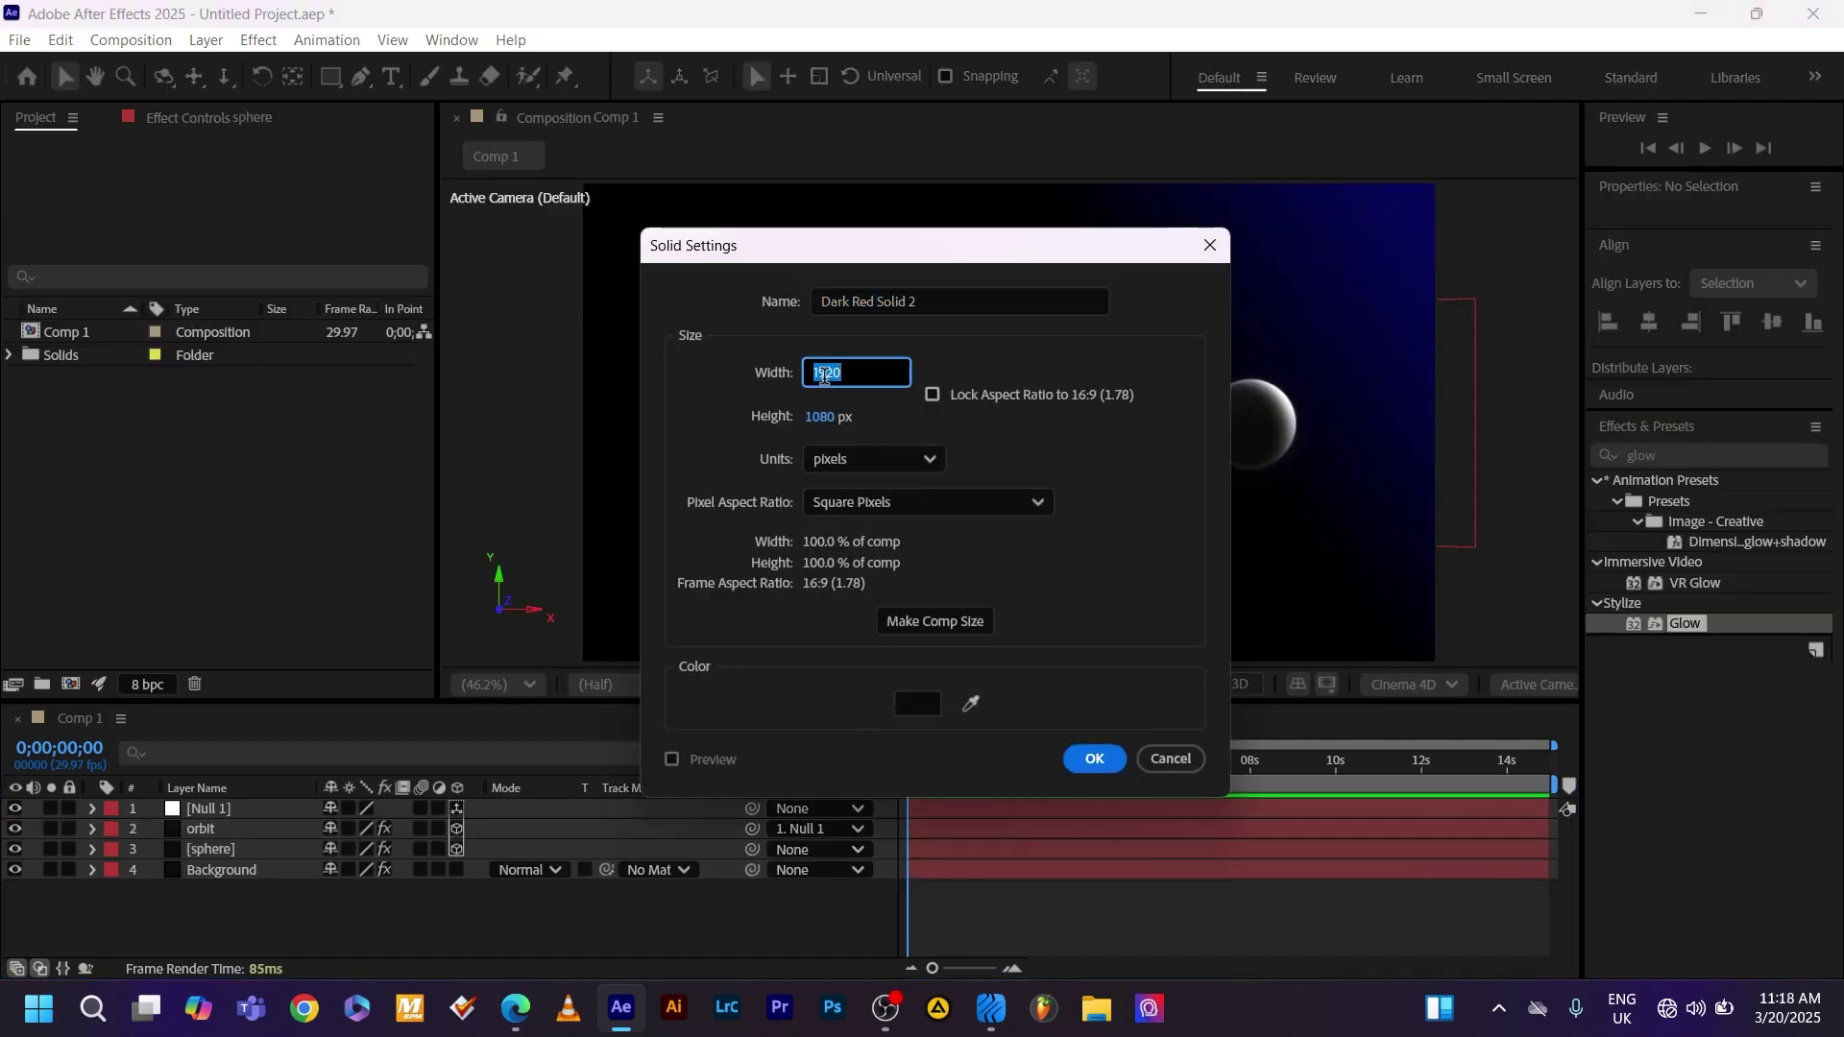
{"action": "type", "text": "4000"}
{"action": "key", "text": "Tab"}
{"action": "type", "text": "400"}
{"action": "key", "text": "Return"}
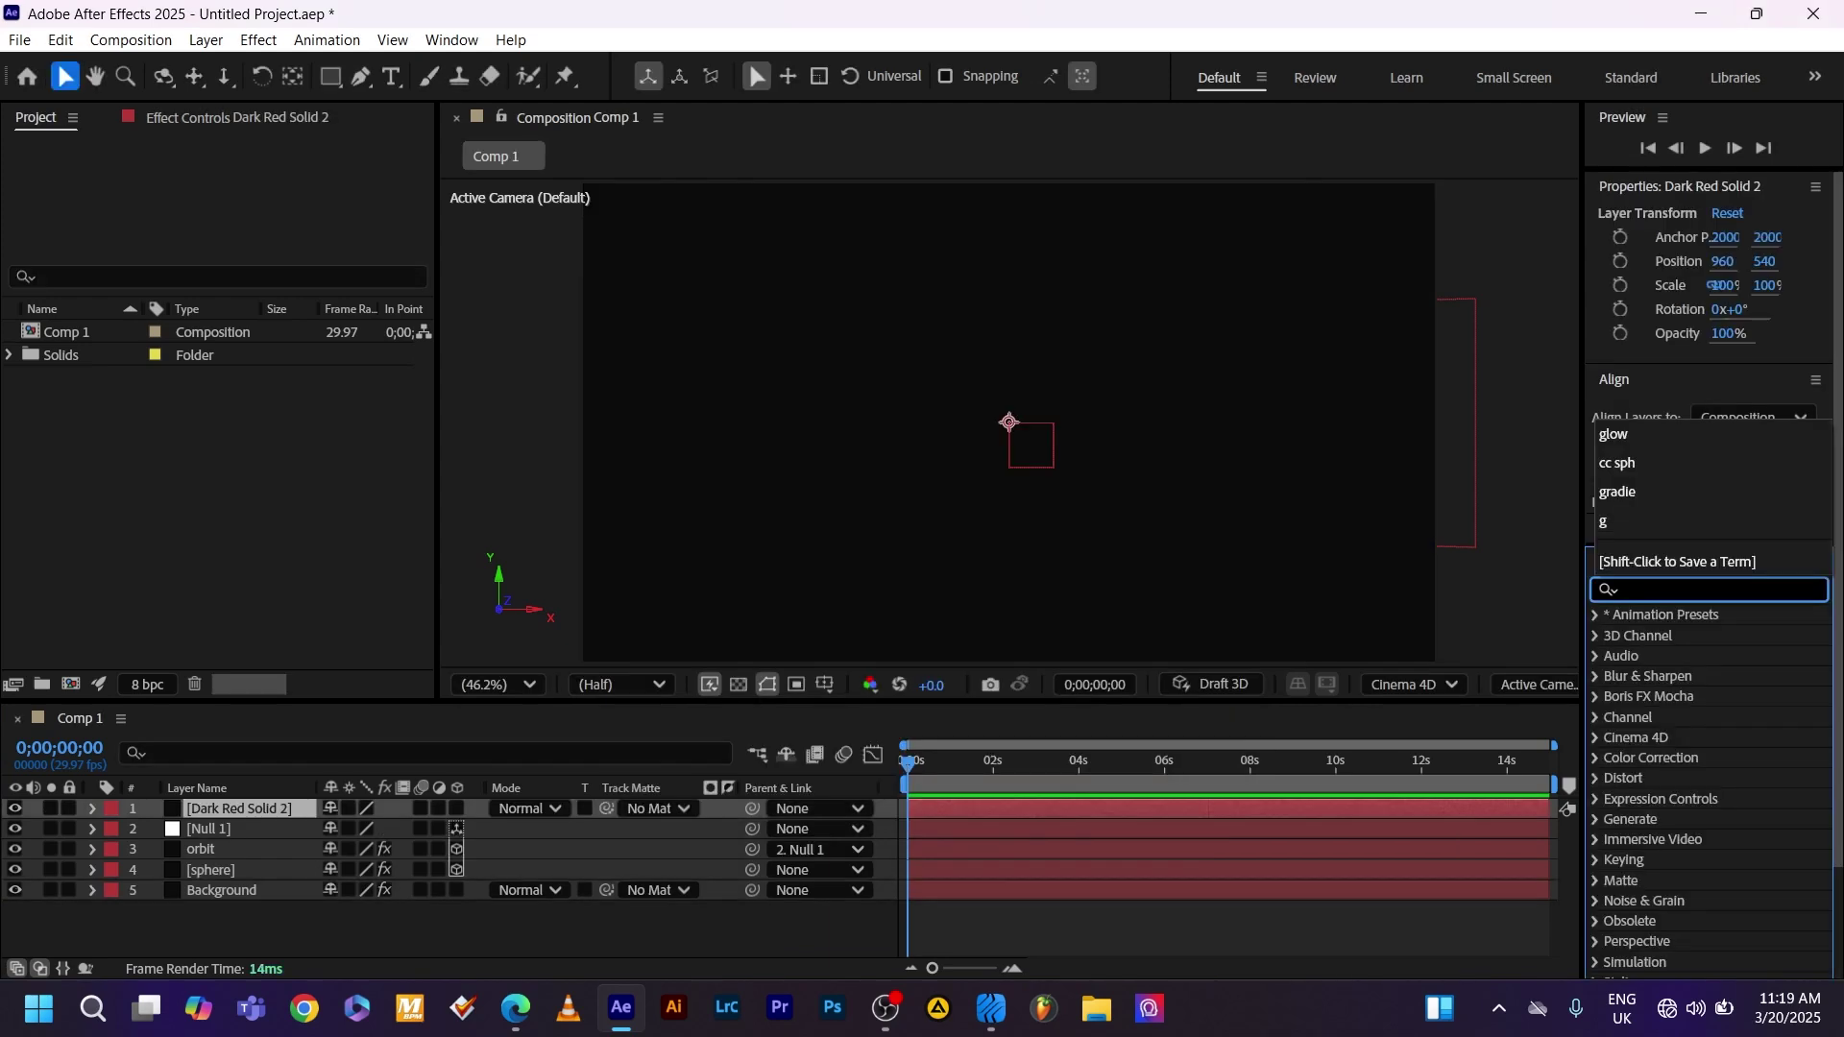
Apply Radio Waves to the solid, make it 3D, rotate 90° on X, and lower it
{"action": "left_click", "coordinate": [1652, 586]}
{"action": "type", "text": "radio wave"}
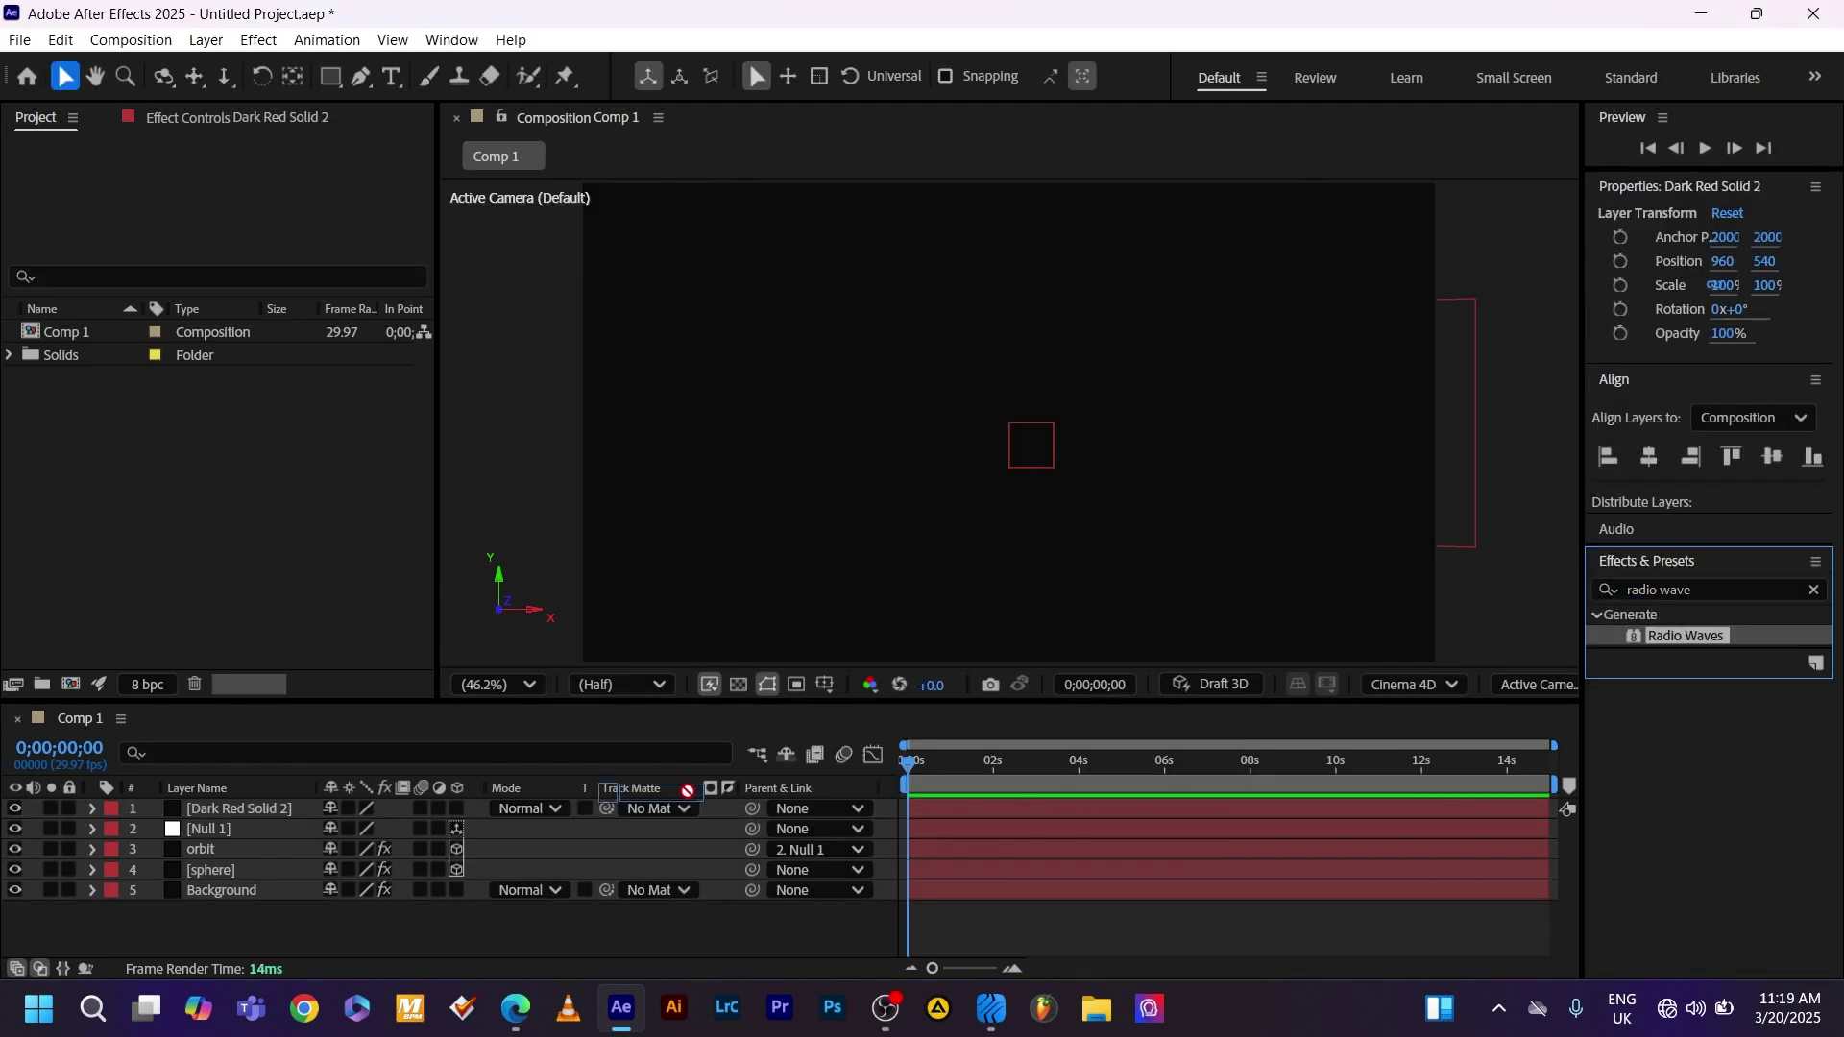
{"action": "left_click_drag", "start_coordinate": [1685, 636], "coordinate": [268, 810]}
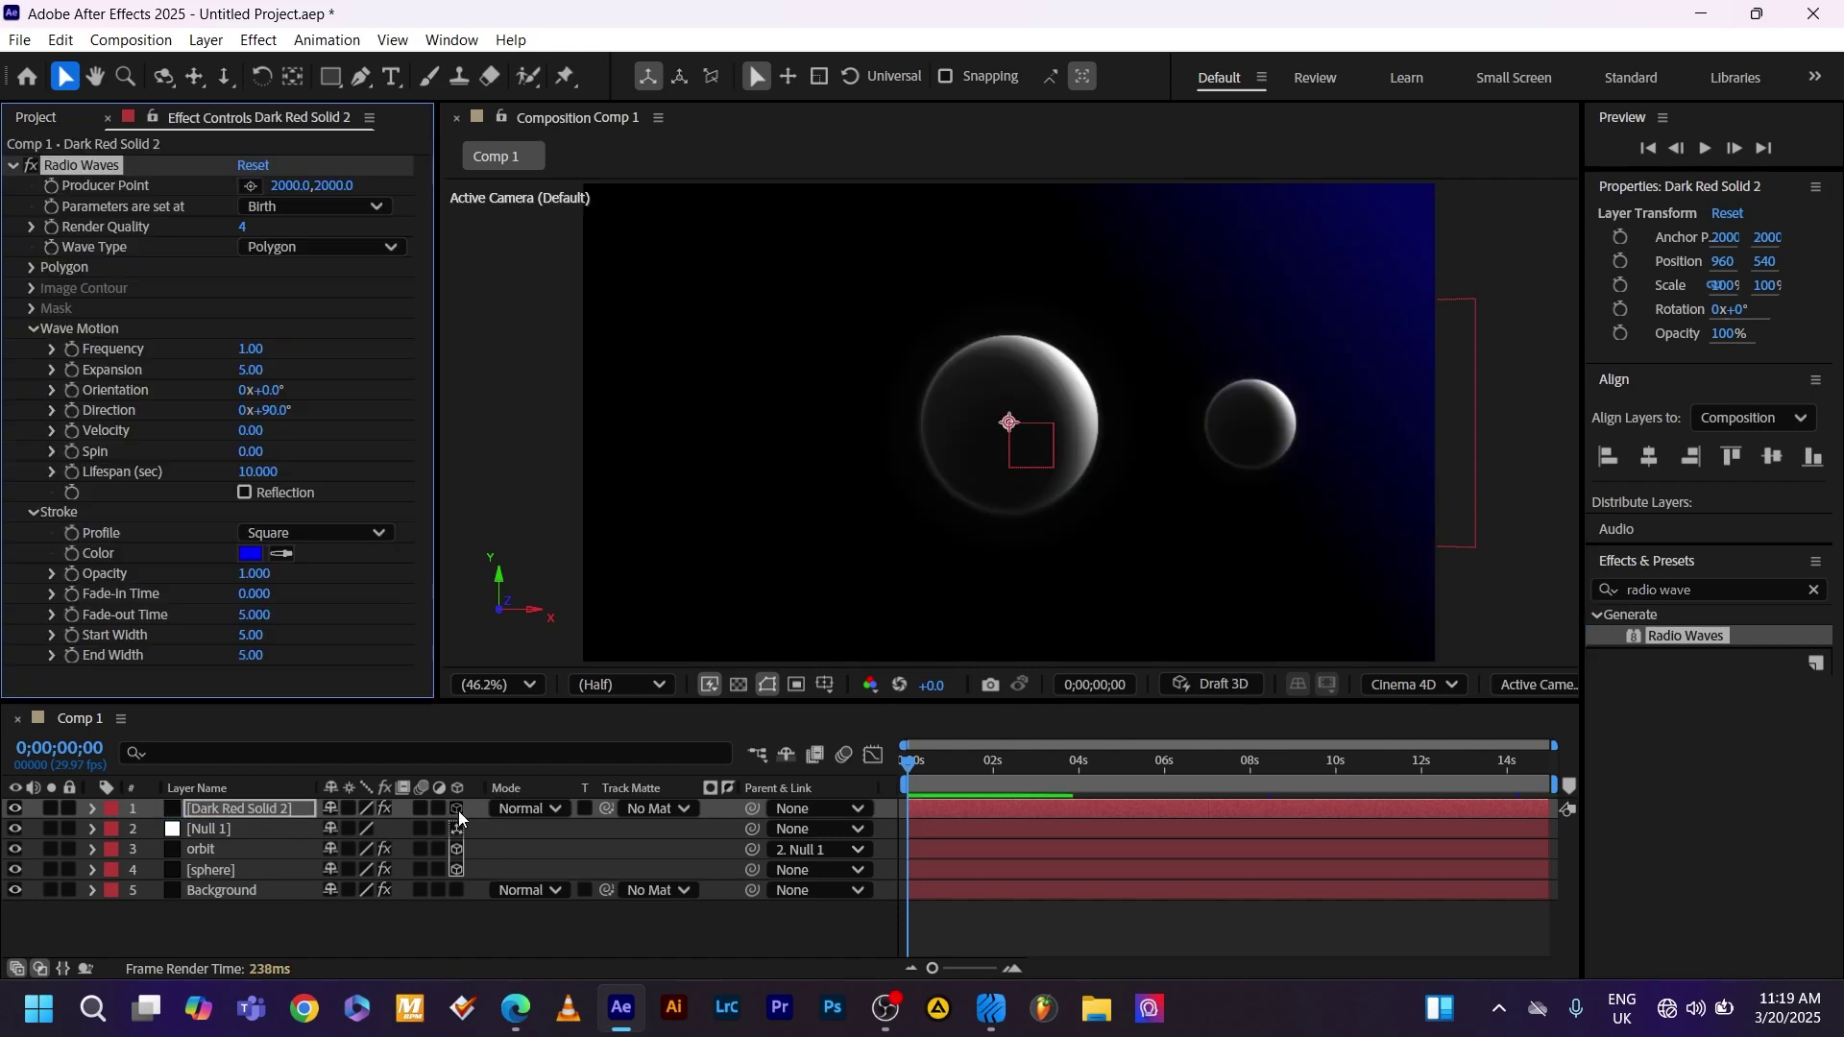
{"action": "left_click", "coordinate": [457, 809]}
{"action": "left_click", "coordinate": [355, 911]}
{"action": "type", "text": "90"}
{"action": "key", "text": "Return"}
{"action": "left_click_drag", "start_coordinate": [377, 849], "coordinate": [428, 849]}
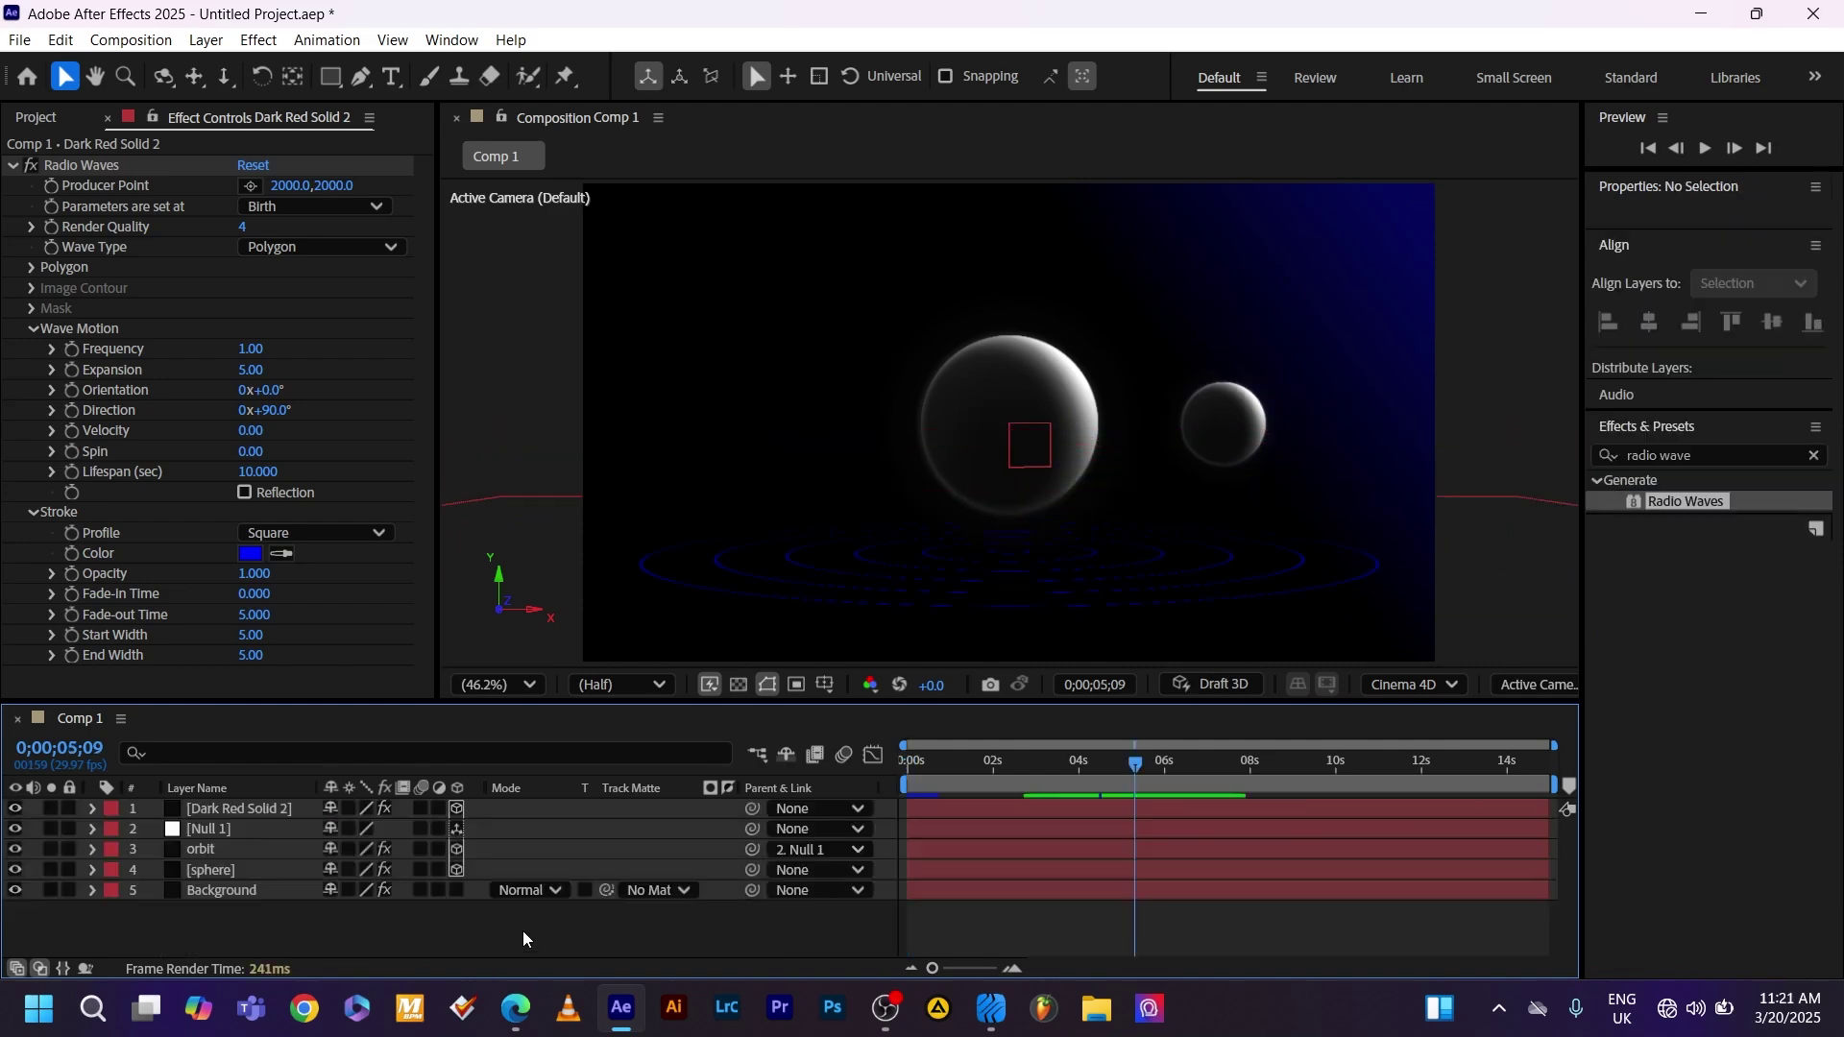
Add a camera and set the Radio Waves stroke colour to white (ffffff)
{"action": "right_click", "coordinate": [526, 927]}
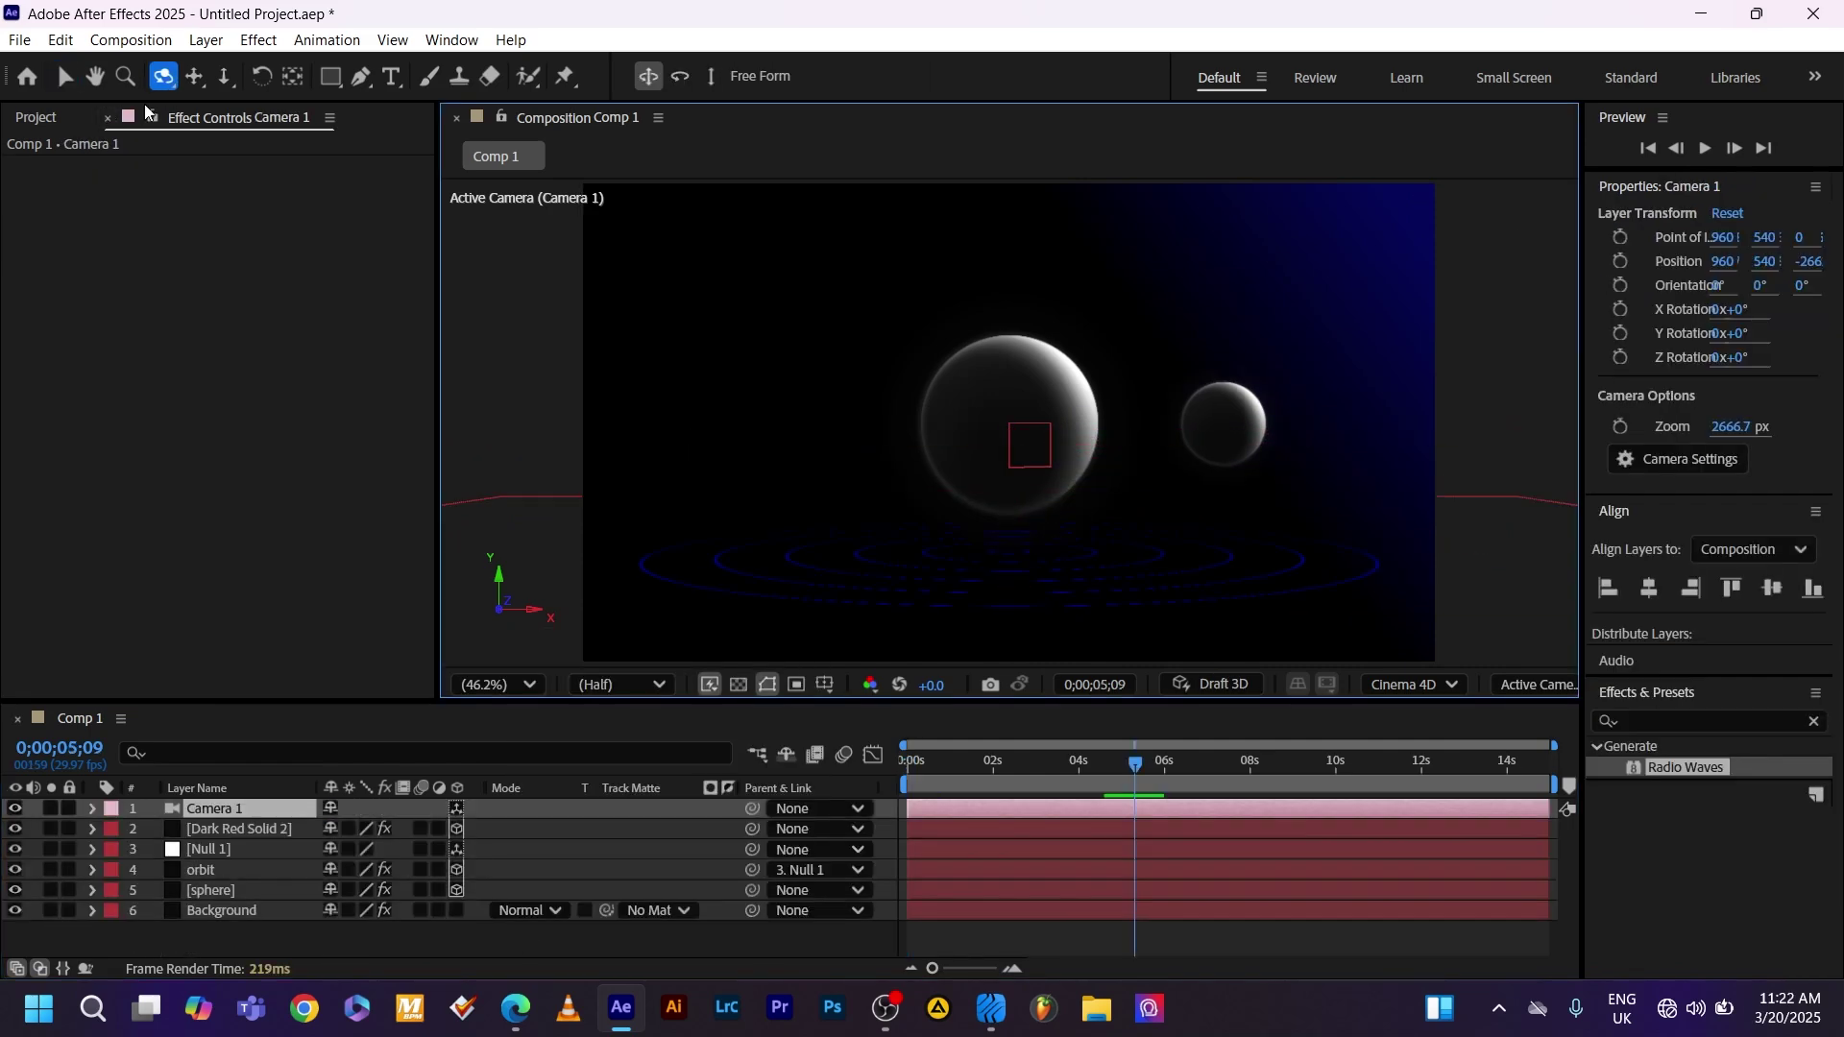
{"action": "key", "text": "c"}
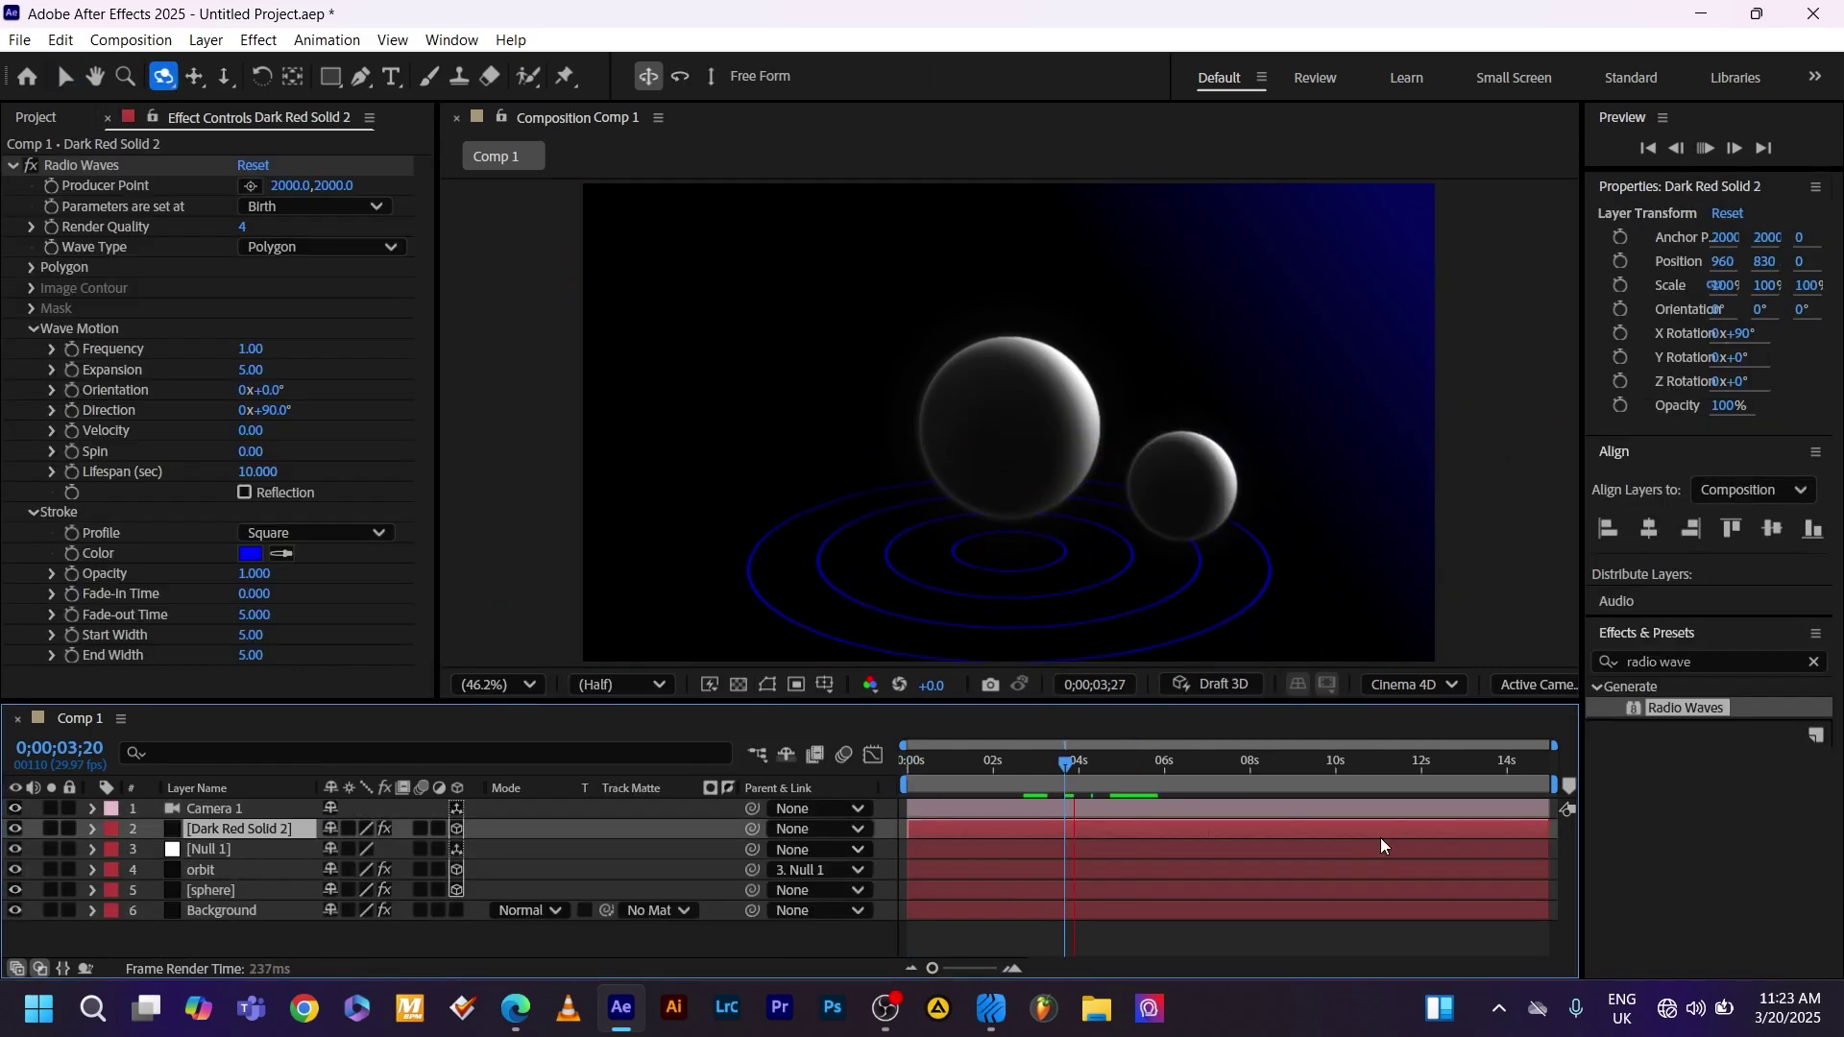
{"action": "key", "text": "space"}
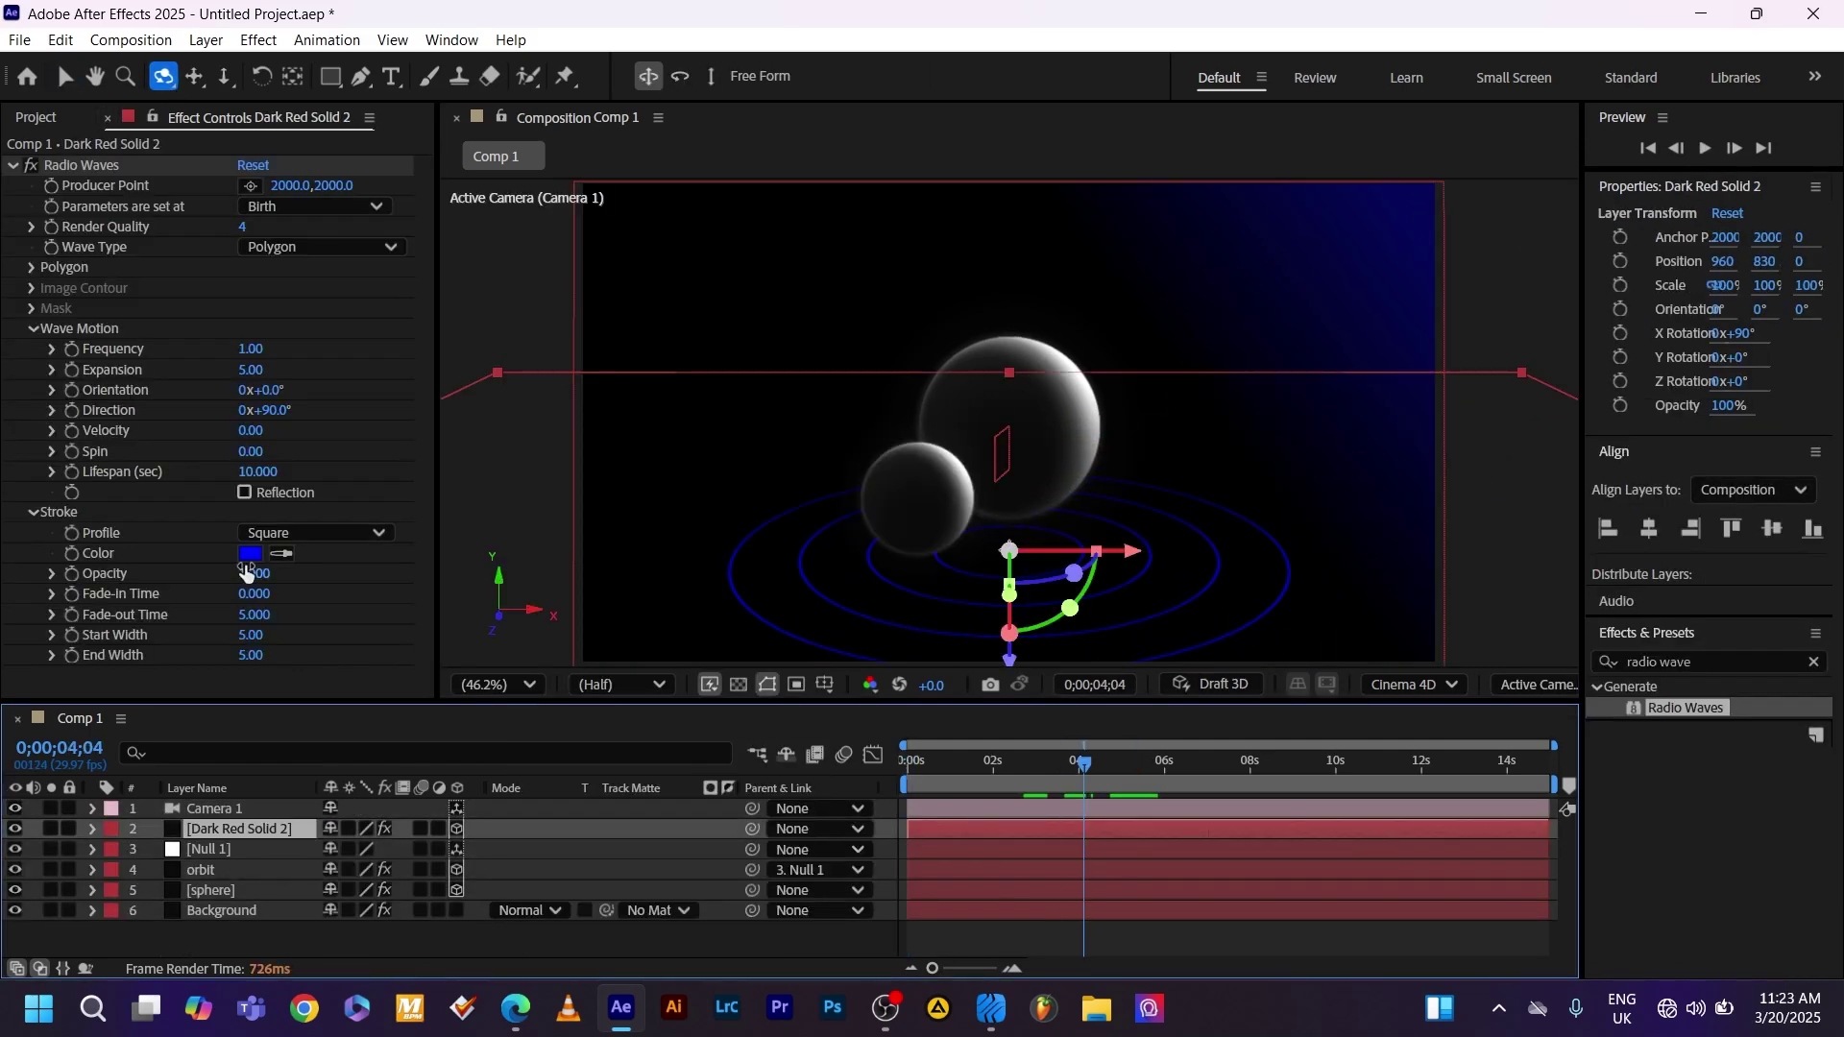
{"action": "left_click", "coordinate": [257, 554]}
{"action": "type", "text": "ffffff"}
{"action": "key", "text": "Return"}
{"action": "key", "text": "space"}
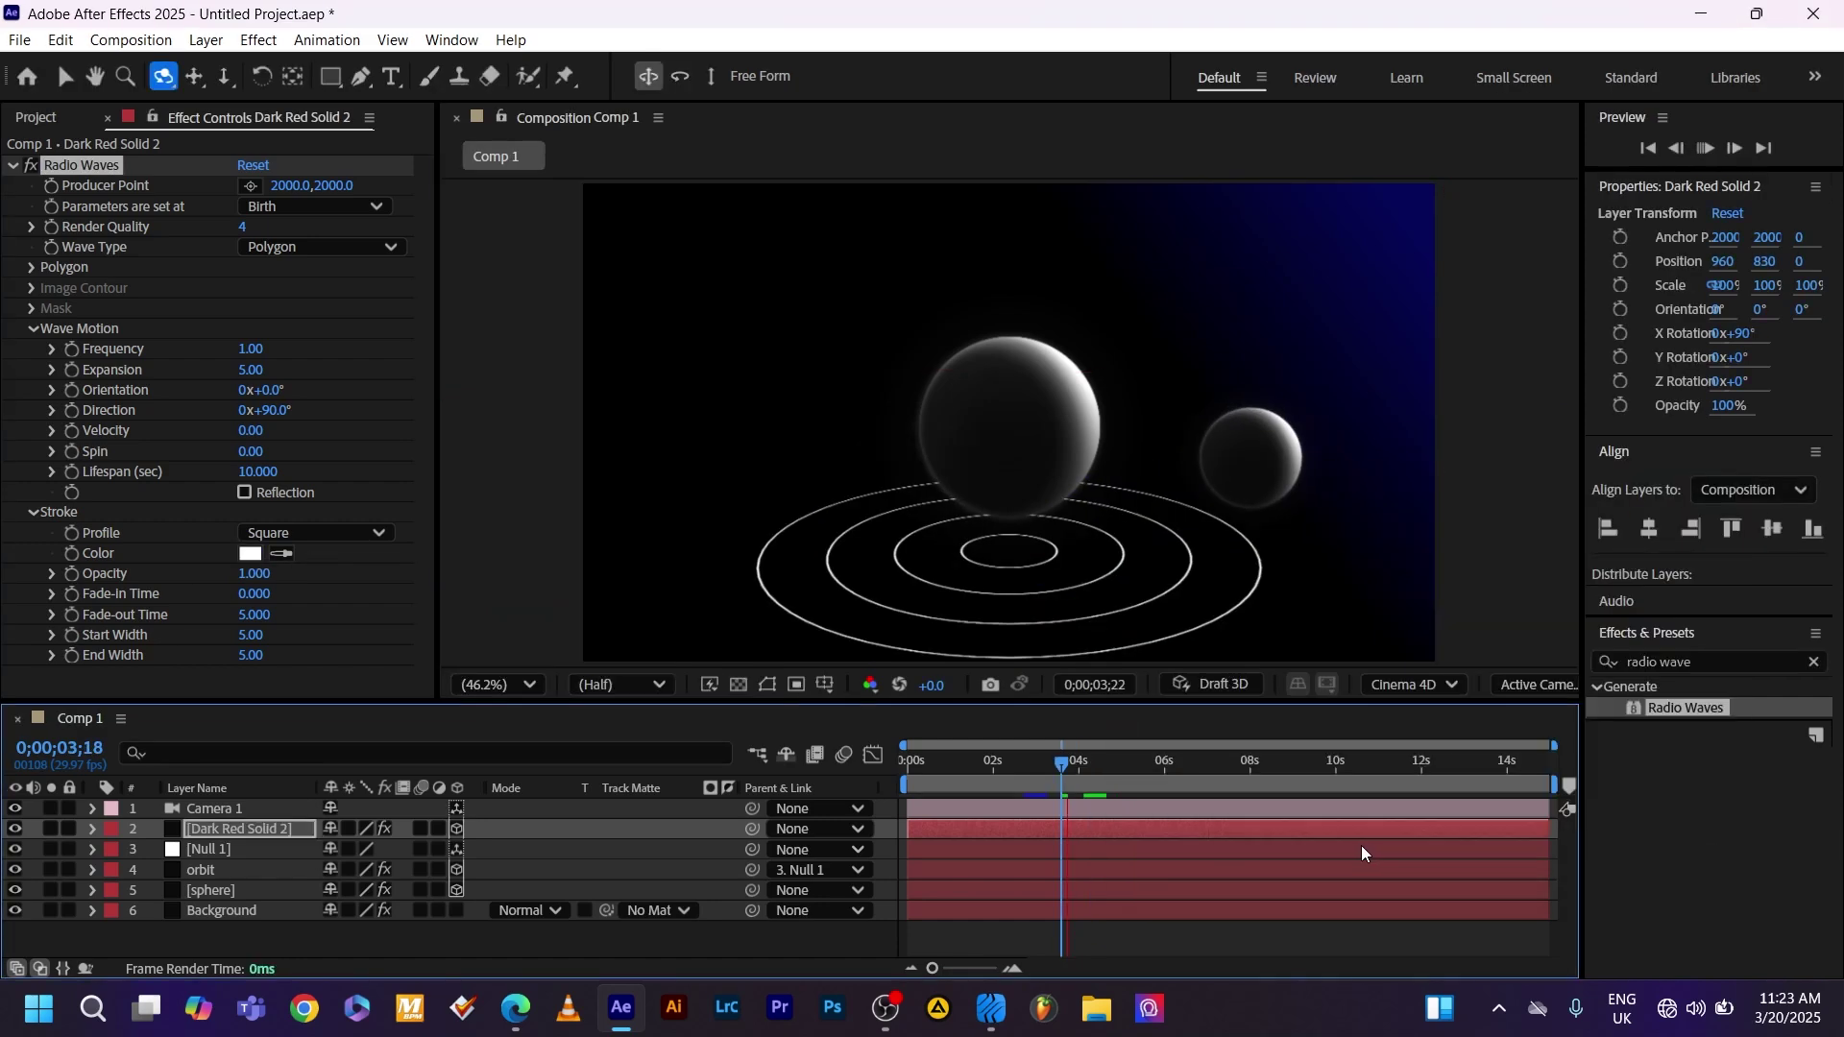
{"action": "key", "text": "space"}
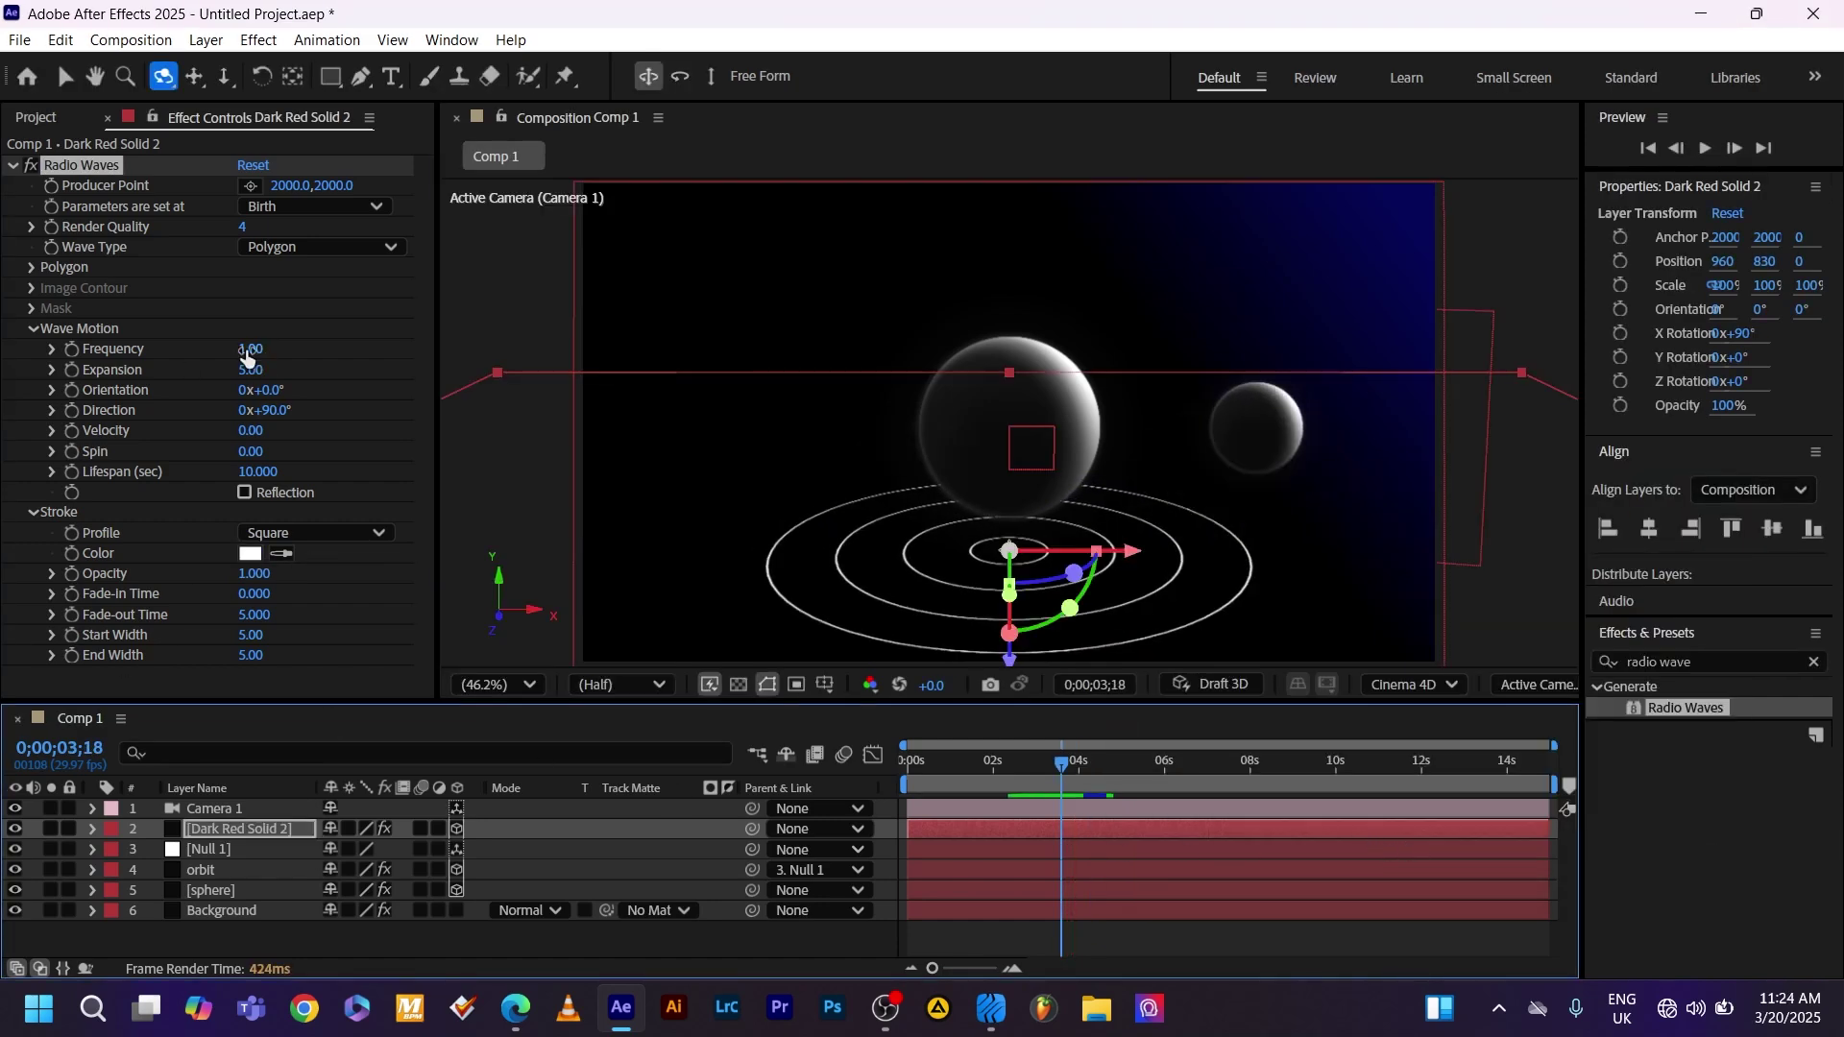
Set the wave Frequency to 3 and Lifespan to 20, then preview the rings
{"action": "left_click", "coordinate": [246, 350]}
{"action": "type", "text": "3"}
{"action": "key", "text": "Return"}
{"action": "left_click", "coordinate": [246, 471]}
{"action": "type", "text": "1.20"}
{"action": "key", "text": "Return"}
{"action": "key", "text": "space"}
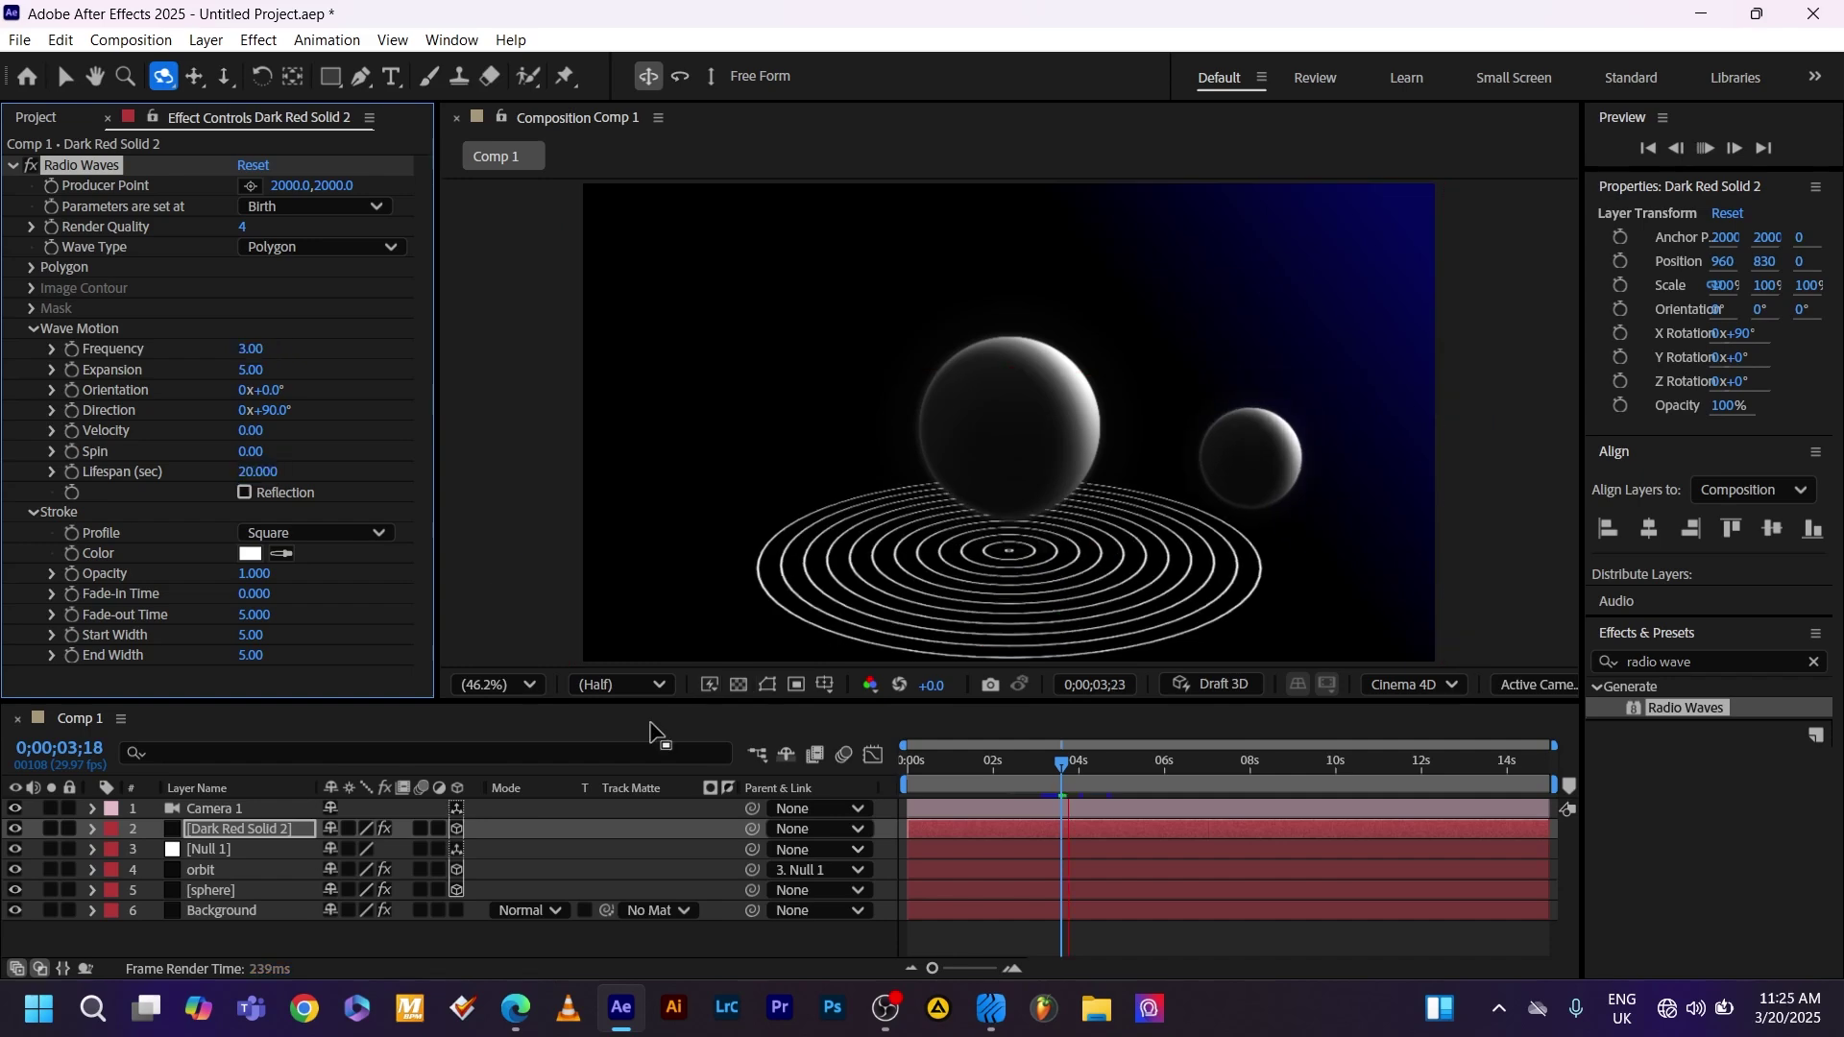
Add a new Point light with Casts Shadows turned on
{"action": "left_click", "coordinate": [738, 765]}
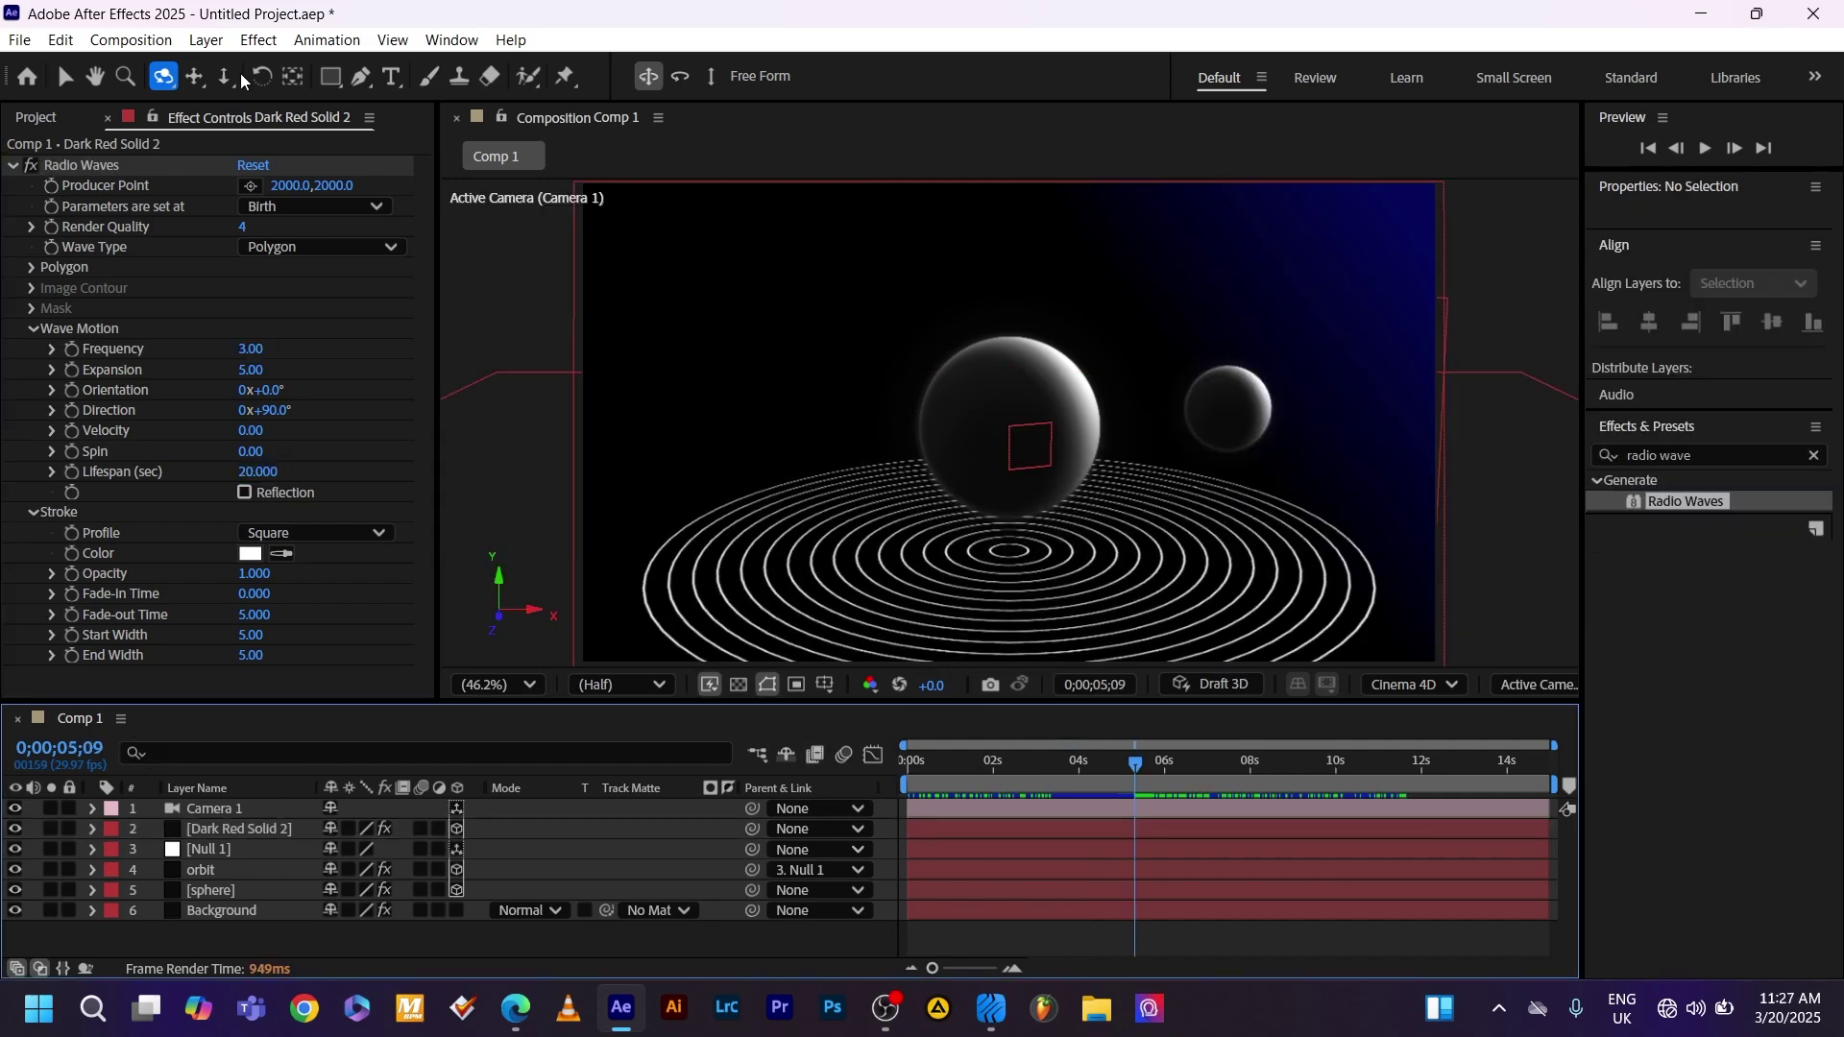
{"action": "left_click", "coordinate": [205, 41]}
{"action": "mouse_move", "coordinate": [219, 67]}
{"action": "left_click", "coordinate": [740, 115]}
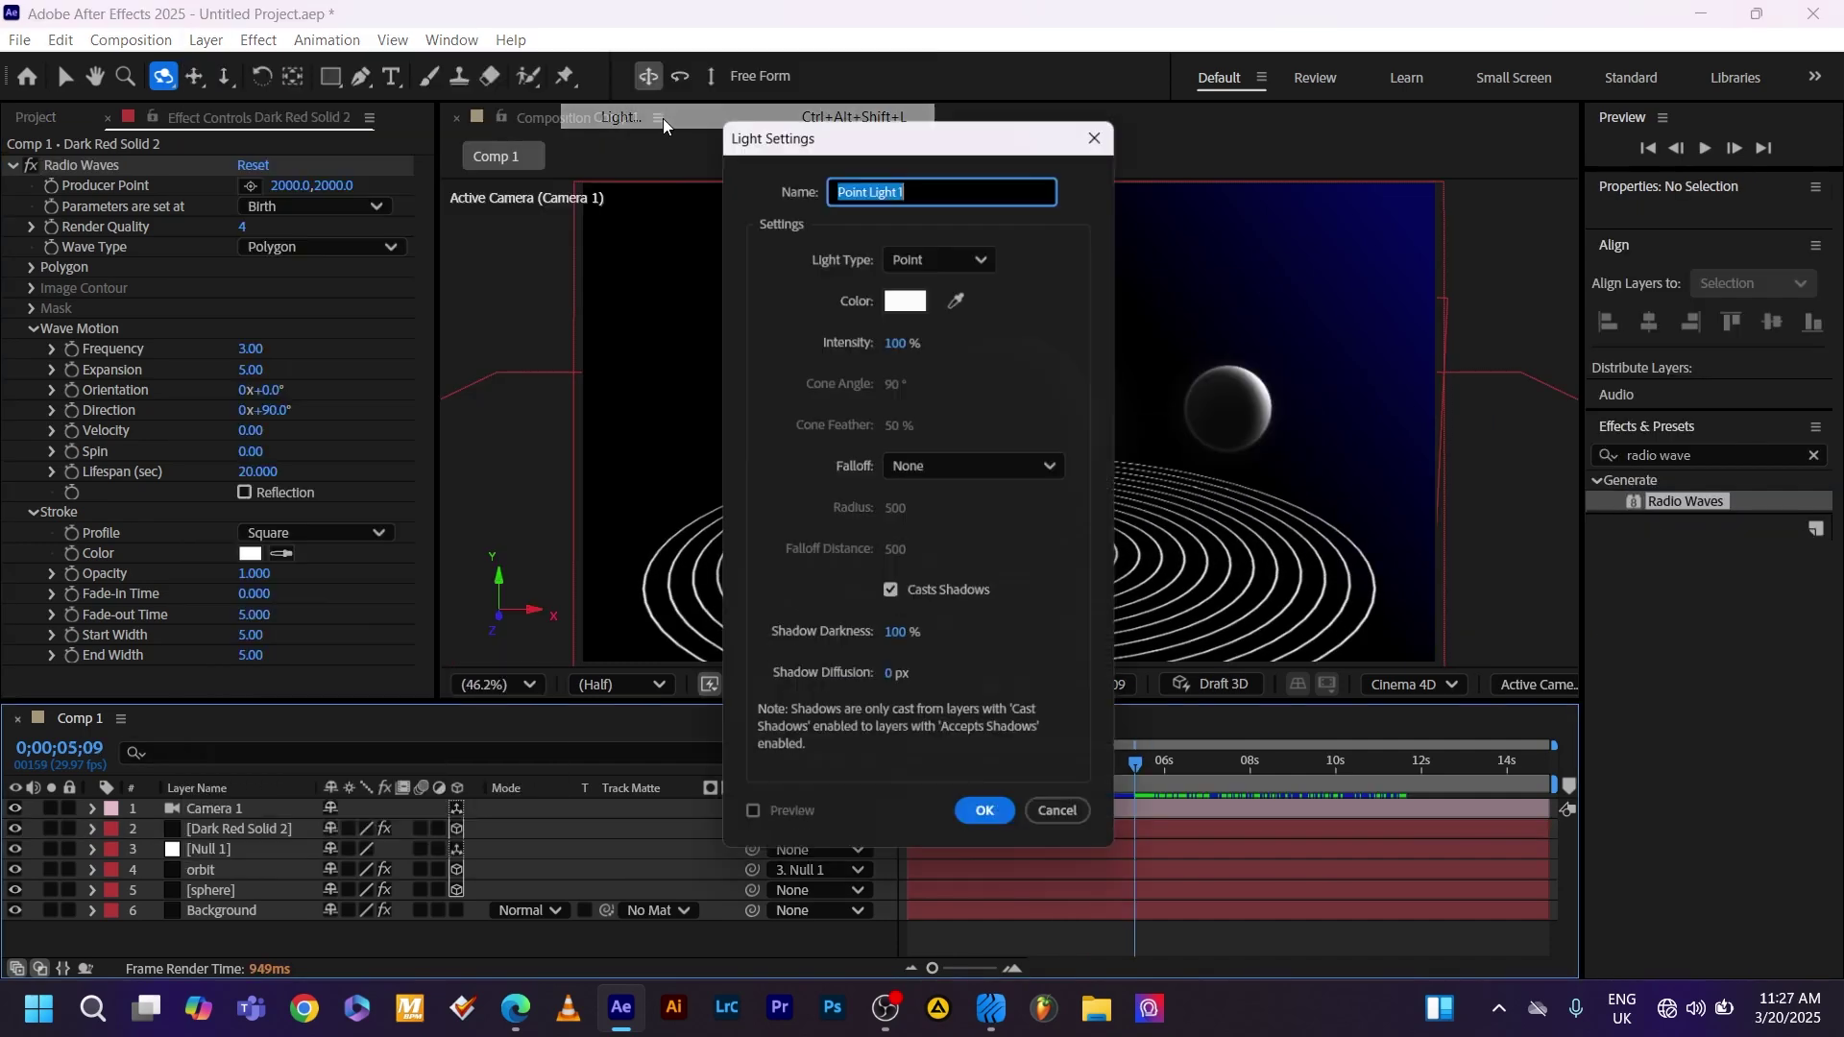
{"action": "left_click", "coordinate": [945, 250]}
{"action": "left_click", "coordinate": [945, 352]}
{"action": "left_click", "coordinate": [893, 597]}
{"action": "left_click", "coordinate": [894, 597]}
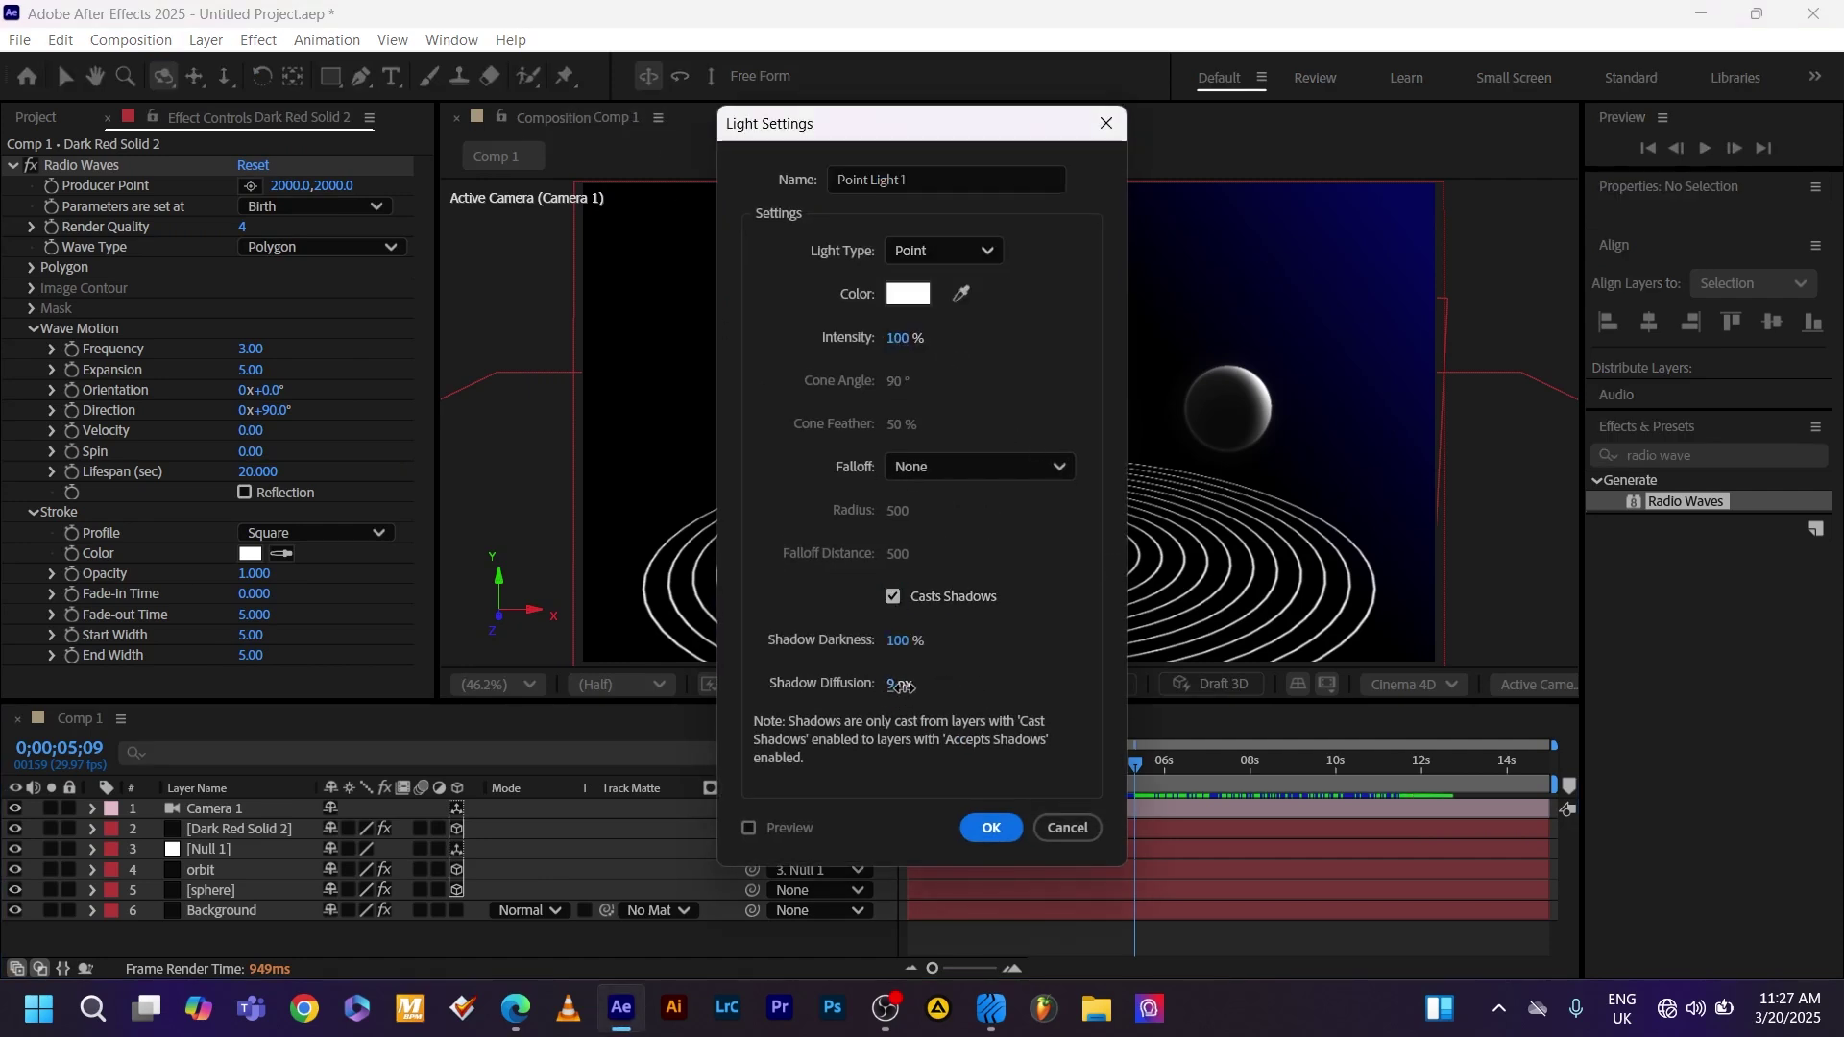
{"action": "key", "text": "Return"}
Turn on Casts Shadows in the orbit layer's Material Options
{"action": "left_click", "coordinate": [134, 889]}
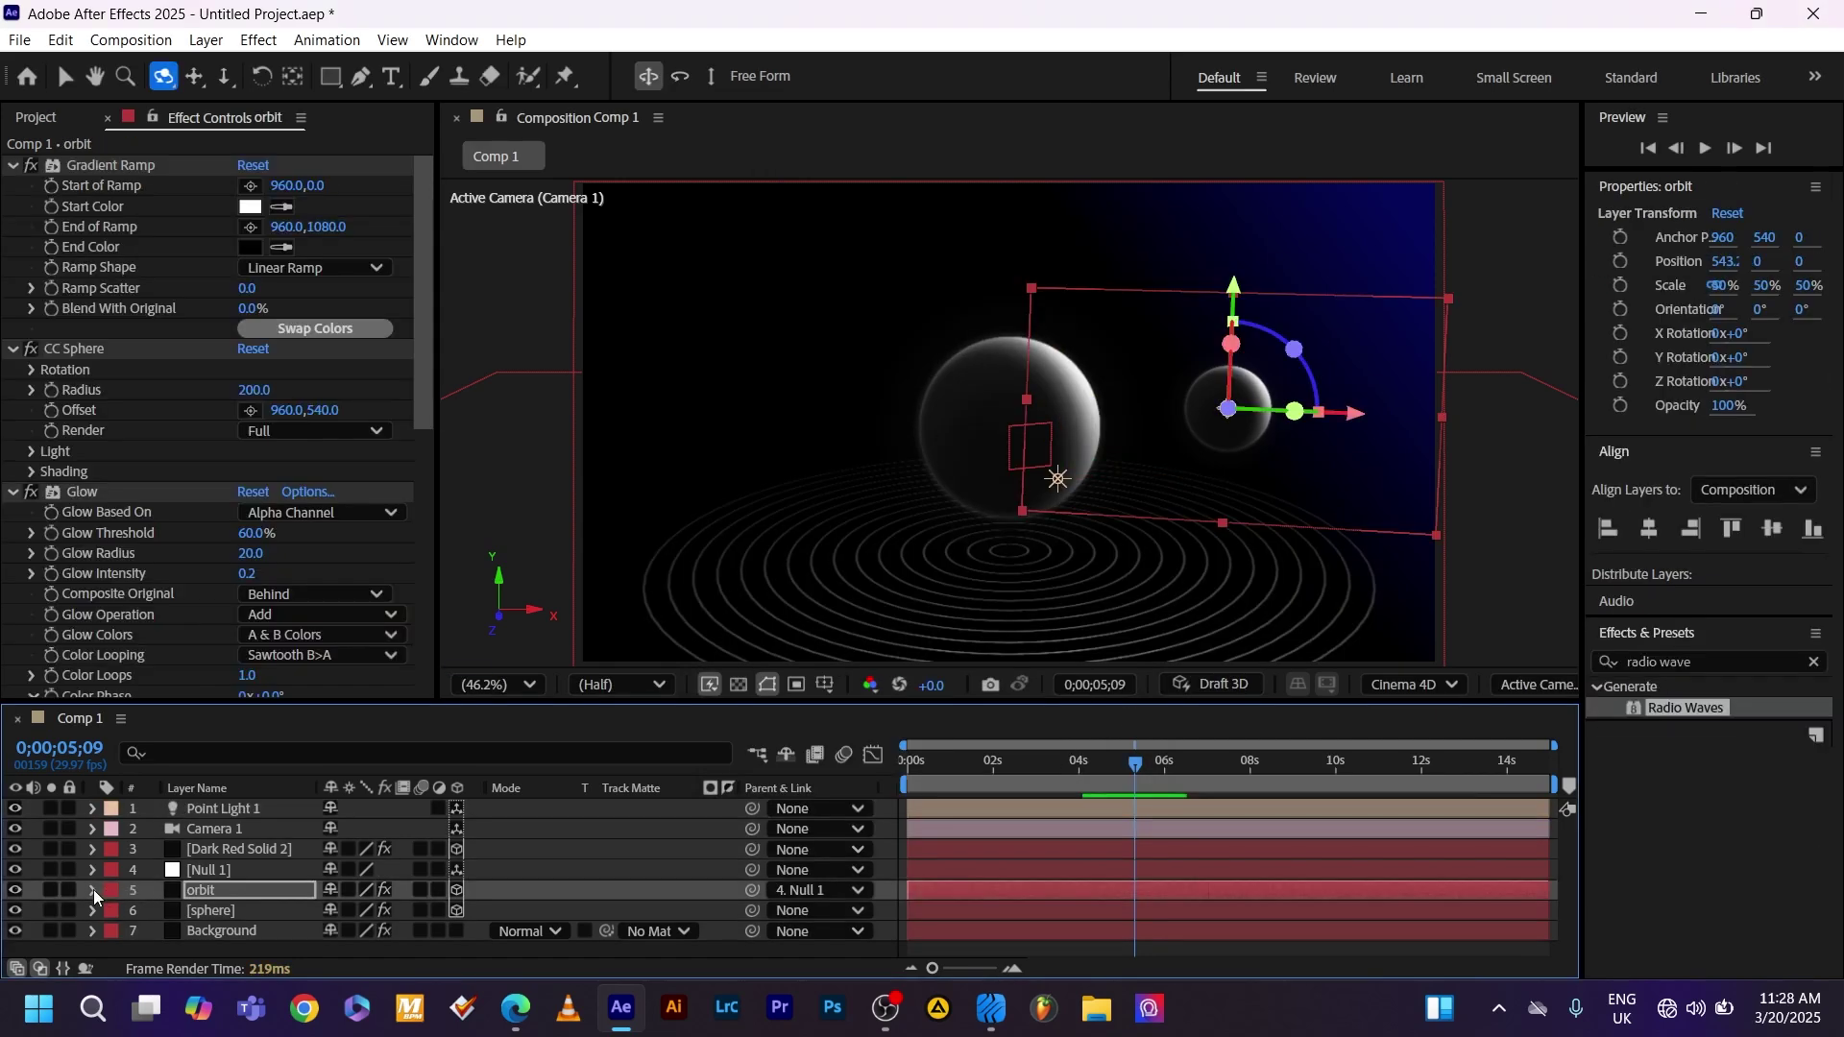
{"action": "left_click", "coordinate": [90, 890]}
{"action": "scroll", "coordinate": [273, 921], "scroll_direction": "down", "scroll_amount": 5}
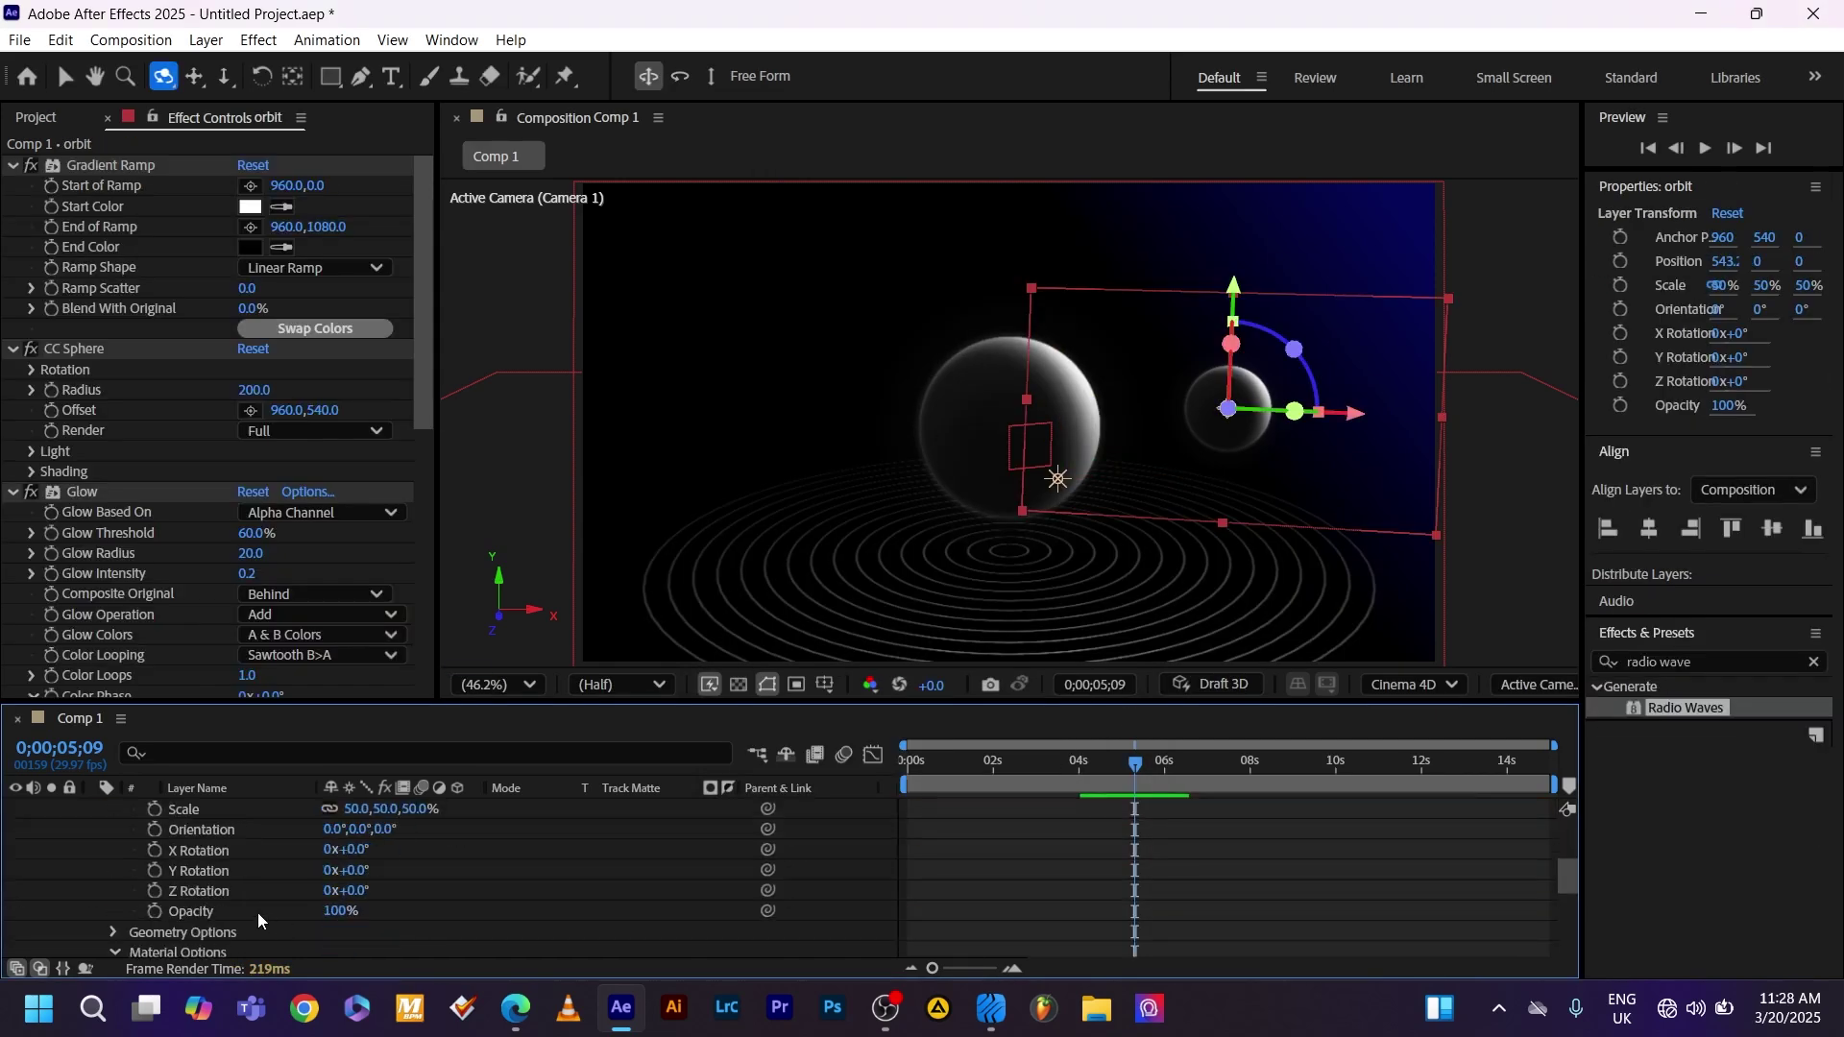
{"action": "left_click", "coordinate": [240, 912]}
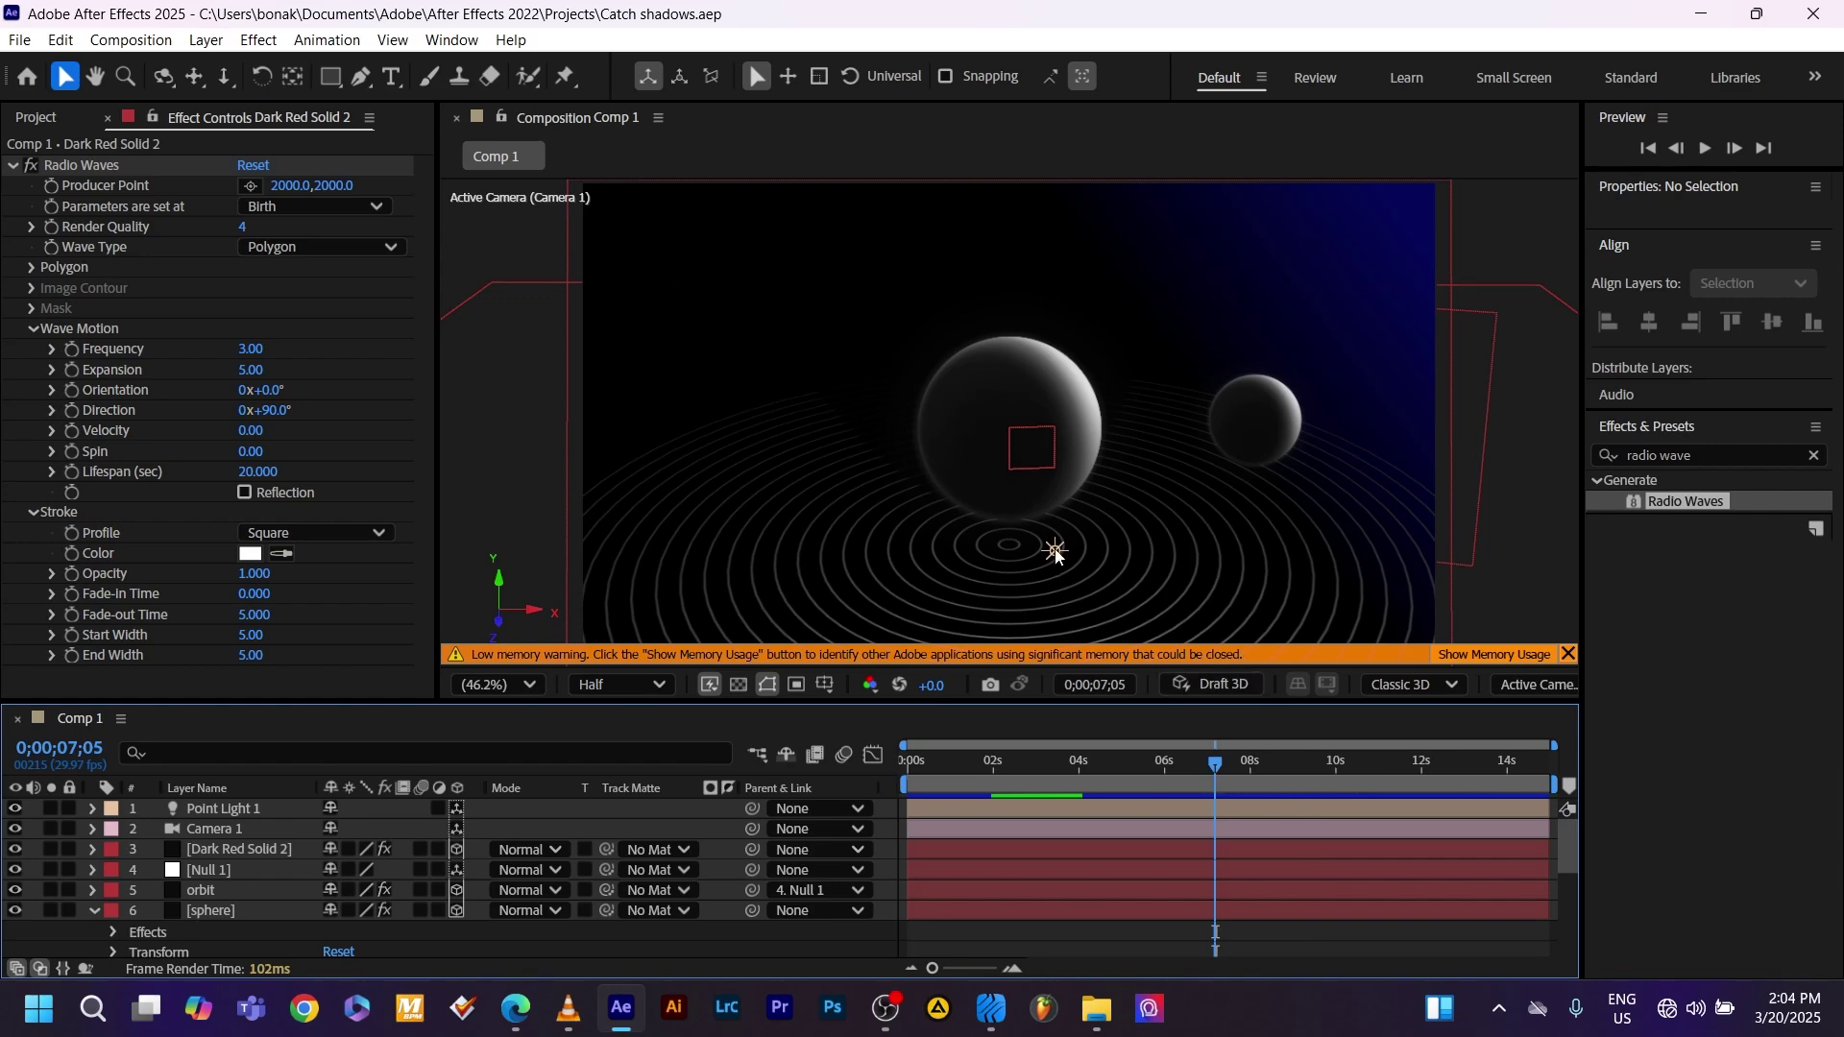
Drag Point Light 1 up and right to about 1627, -67.8, -428 and preview the shadows
{"action": "left_click", "coordinate": [1055, 550]}
{"action": "left_click_drag", "start_coordinate": [1055, 550], "coordinate": [1418, 195]}
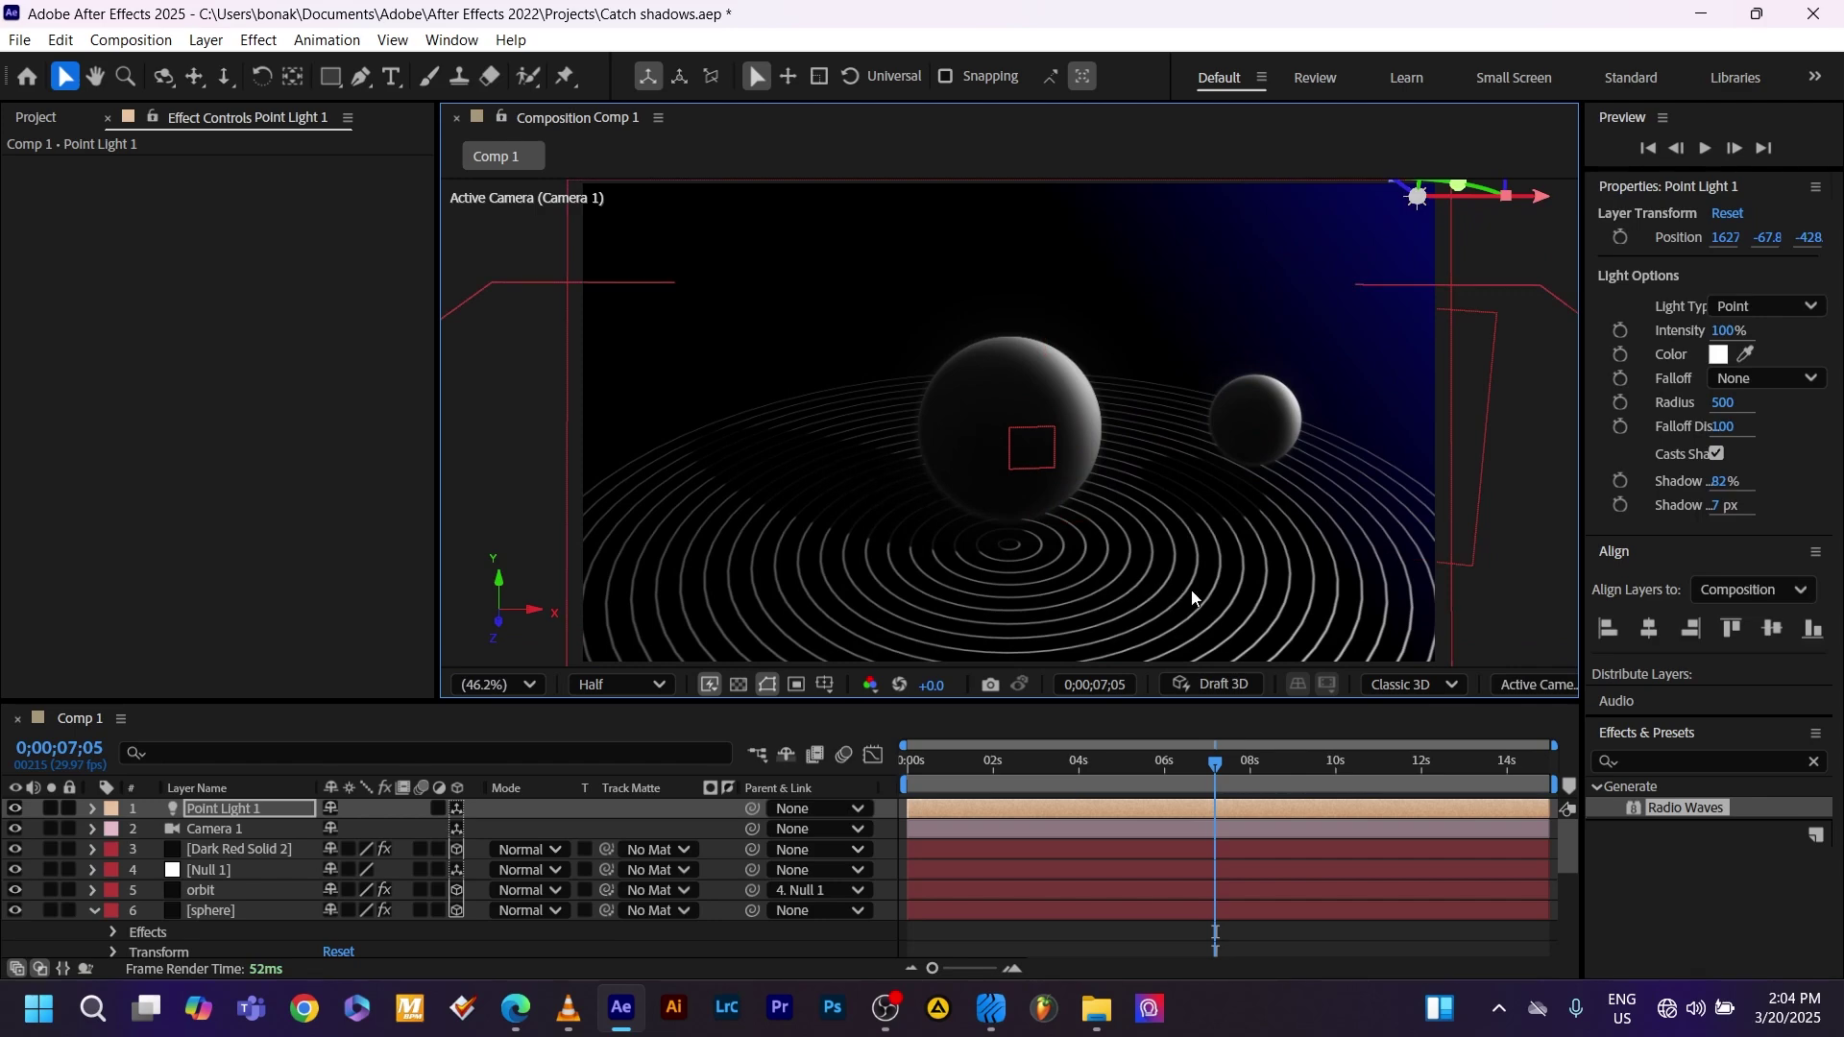
{"action": "key", "text": "space"}
{"action": "key", "text": "space"}
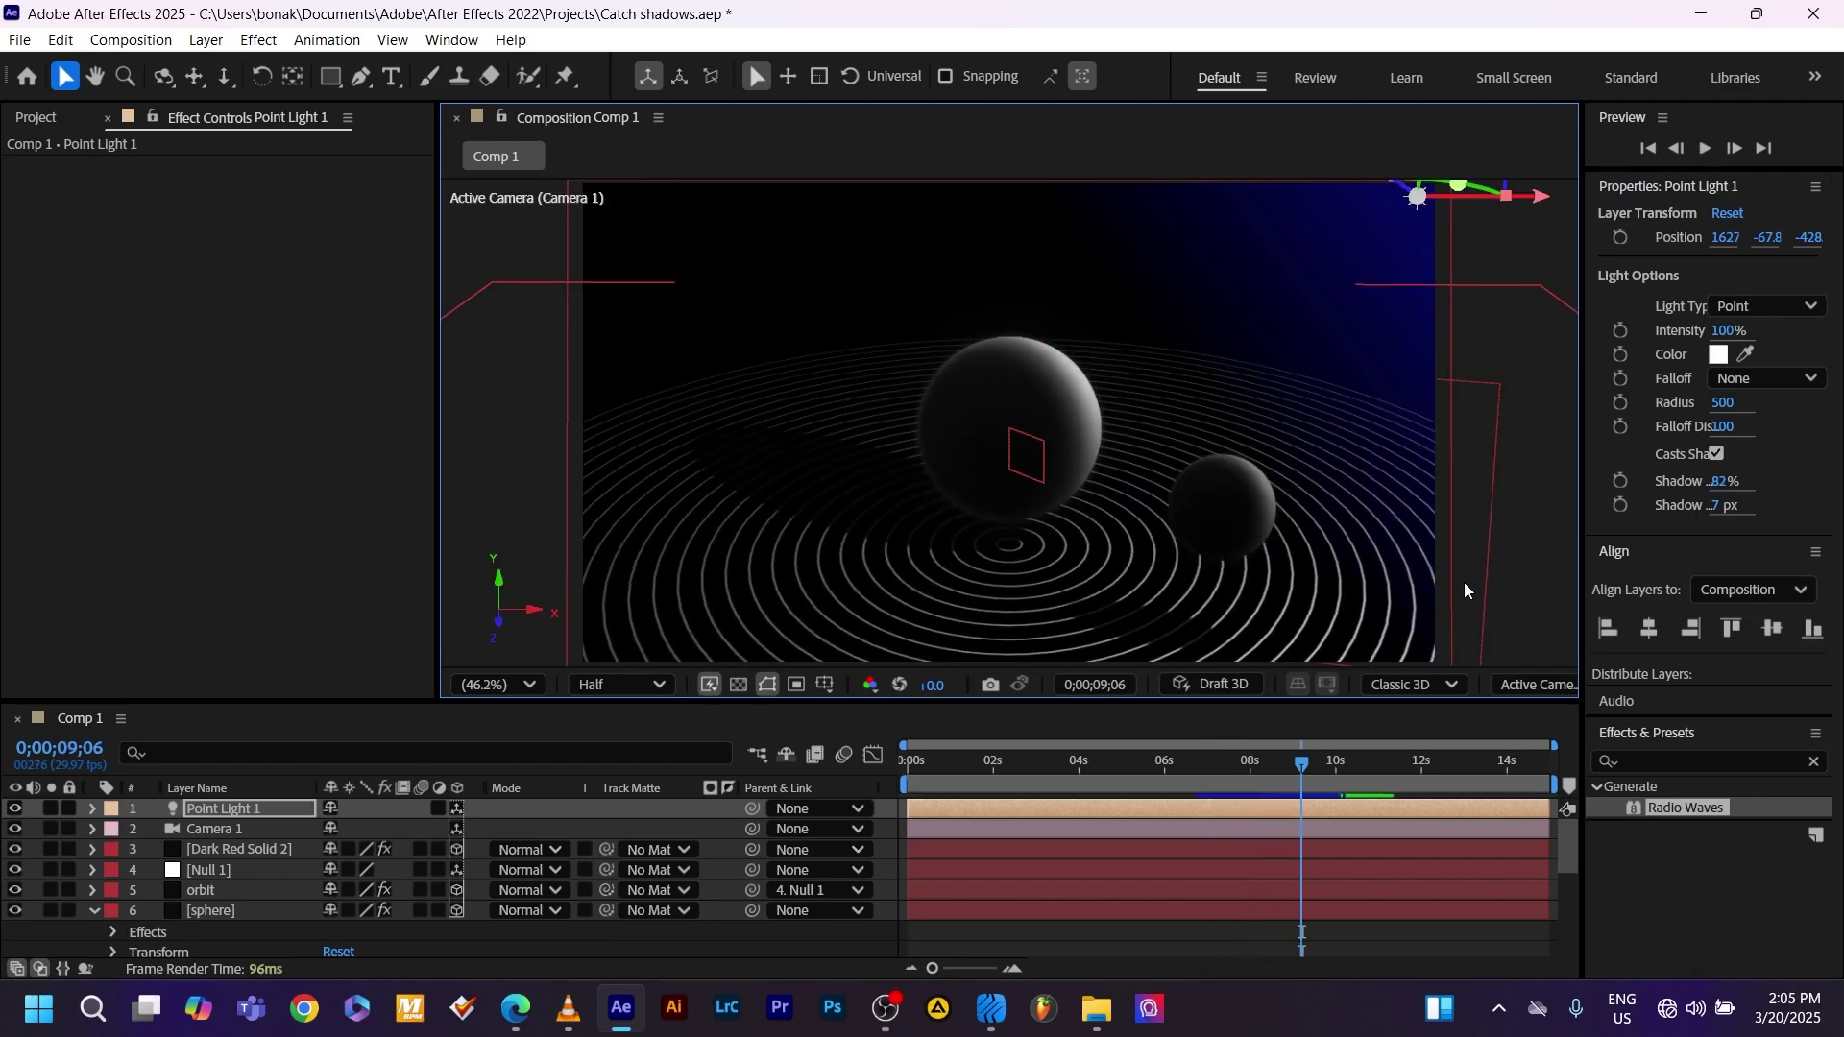